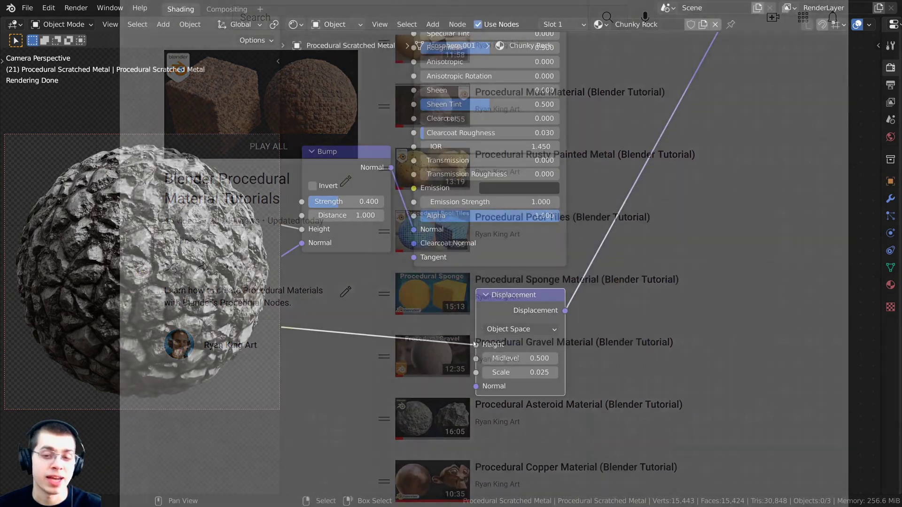
# - Reposition the Displacement node below the Principled BSDF in the Chunky Rock material's node tree
pyautogui.press('g')
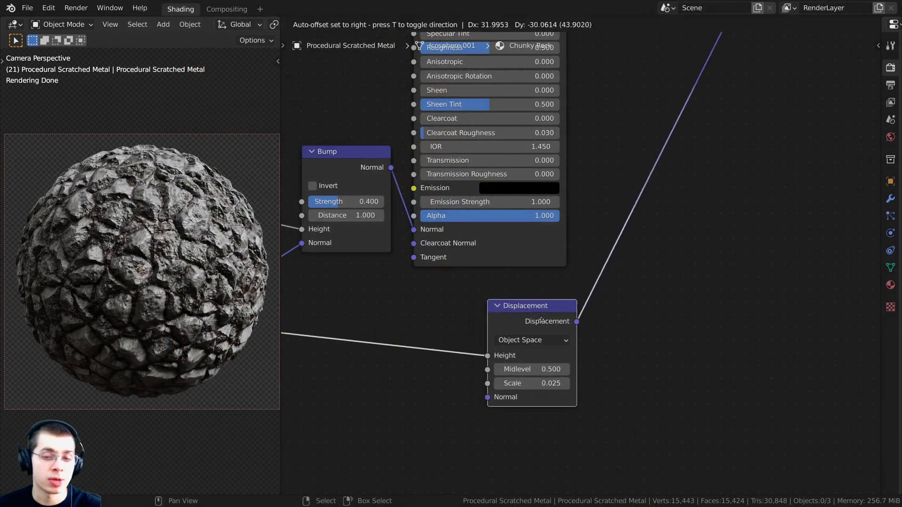
pyautogui.moveTo(573, 287); pyautogui.dragTo(505, 288)
pyautogui.scroll(-3, 492, 258)
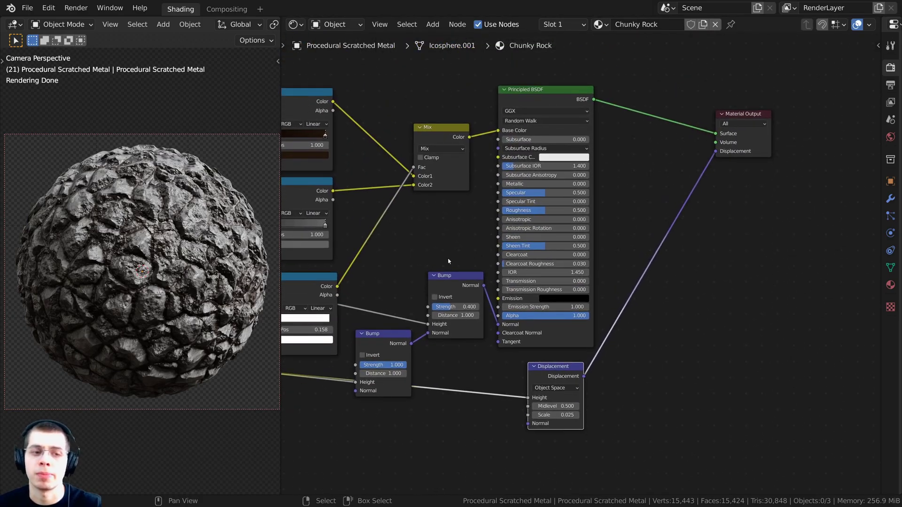
pyautogui.scroll(1, 559, 372)
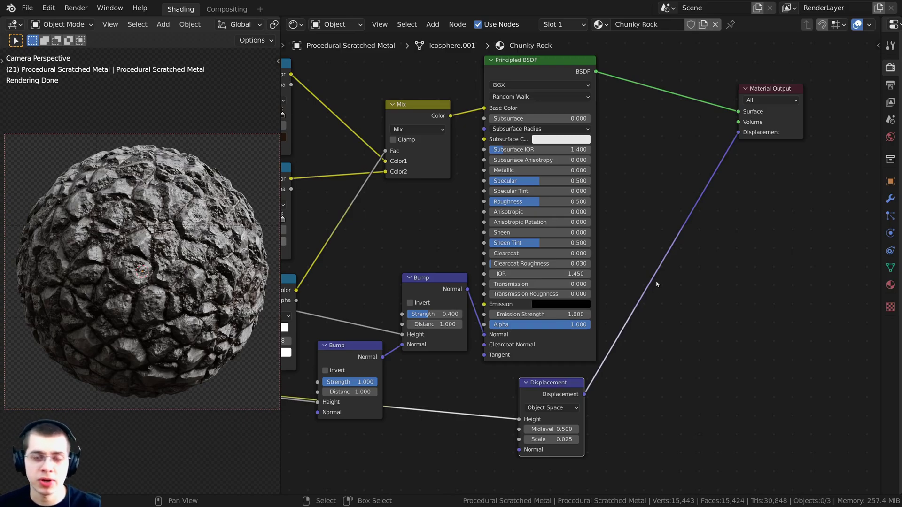
pyautogui.moveTo(557, 399); pyautogui.dragTo(564, 391)
pyautogui.moveTo(687, 240); pyautogui.dragTo(740, 221, button='middle')
pyautogui.scroll(-1, 767, 255)
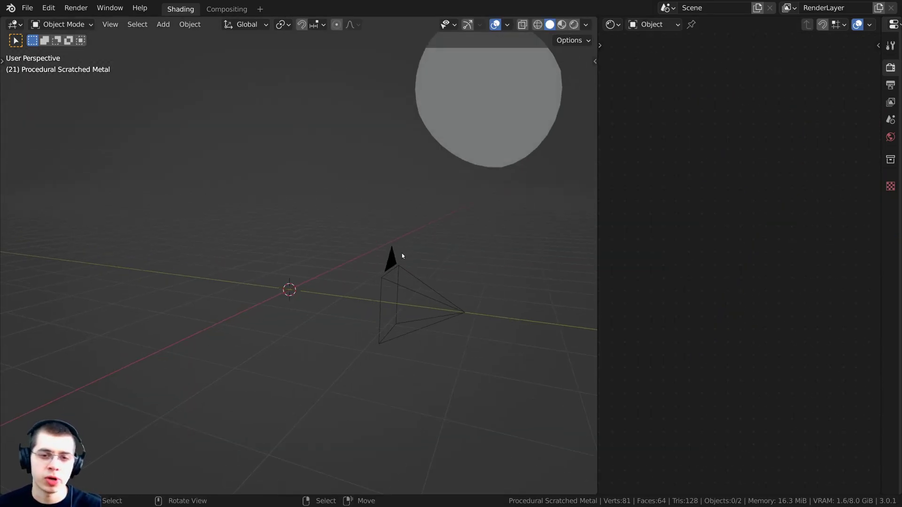
# - Add an ico sphere mesh at the world origin with 5 subdivisions
pyautogui.moveTo(403, 255); pyautogui.dragTo(359, 182, button='middle')
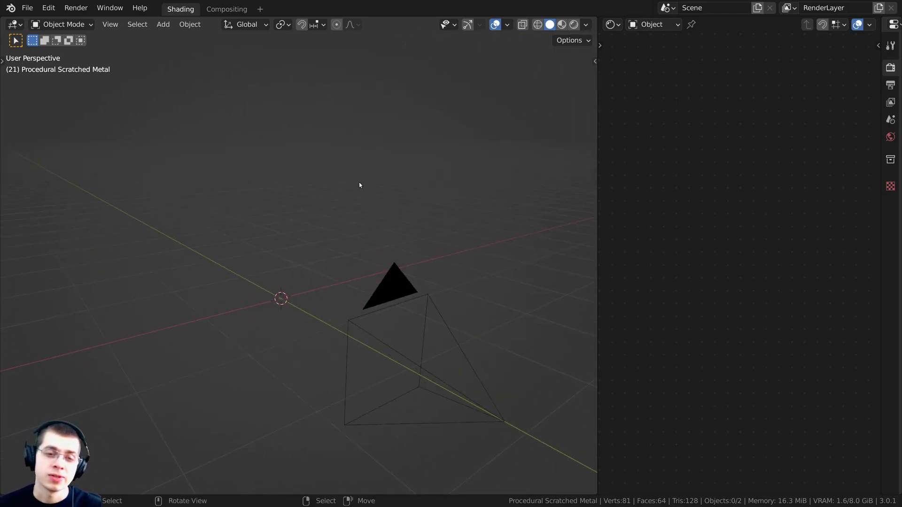
pyautogui.hotkey('shift', 'a')
pyautogui.moveTo(357, 183)
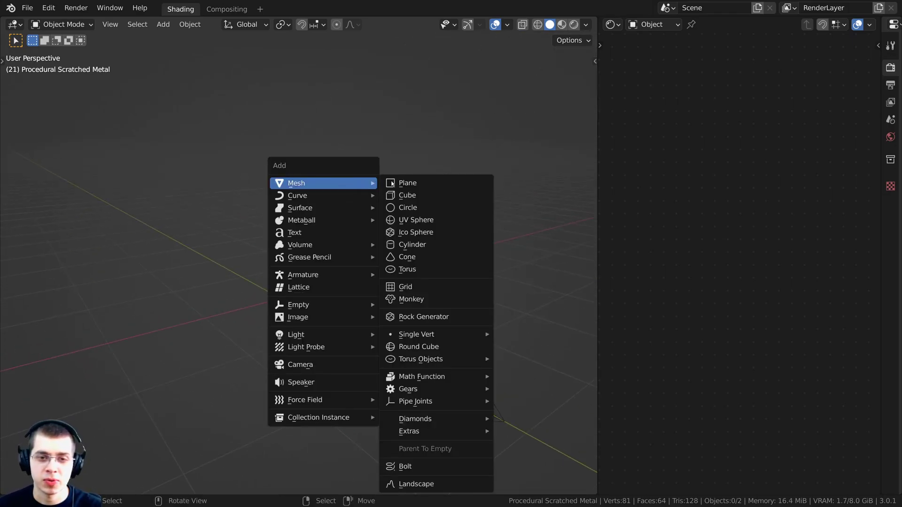
pyautogui.click(417, 233)
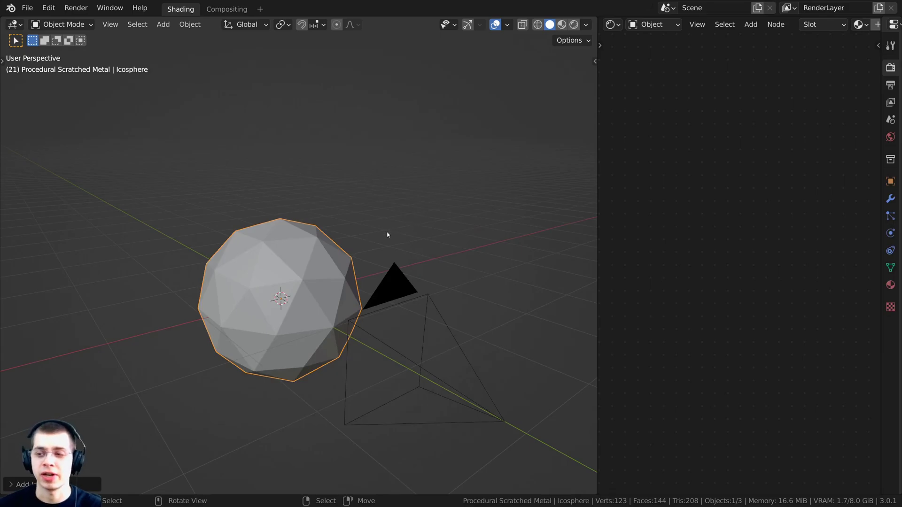
pyautogui.click(14, 485)
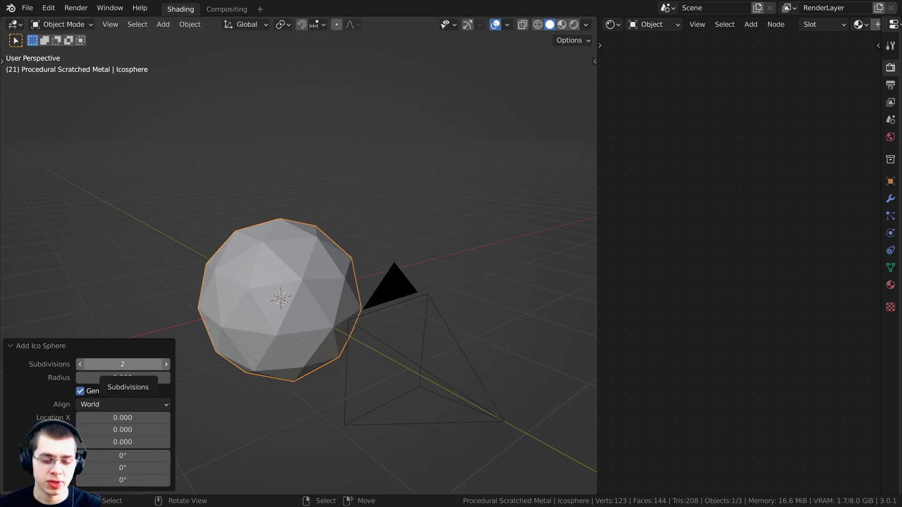
pyautogui.click(97, 366)
pyautogui.write('5')
pyautogui.press('Return')
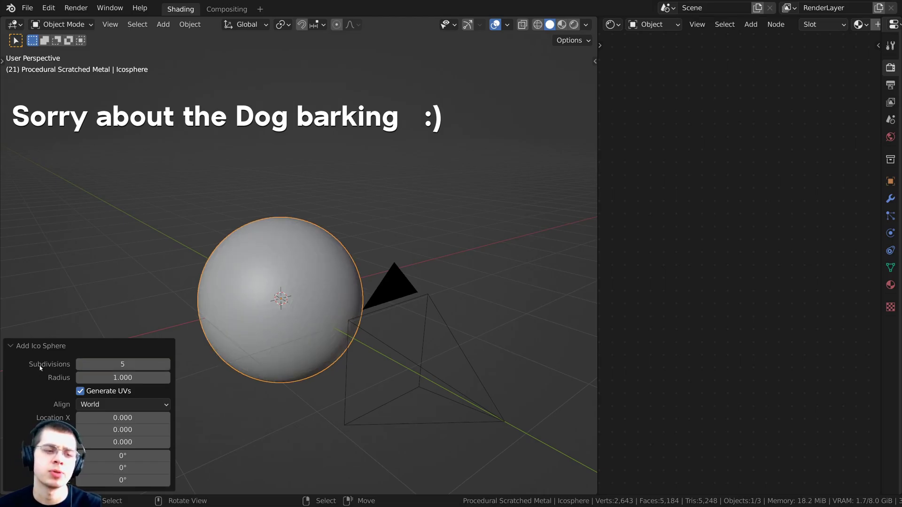
pyautogui.click(32, 349)
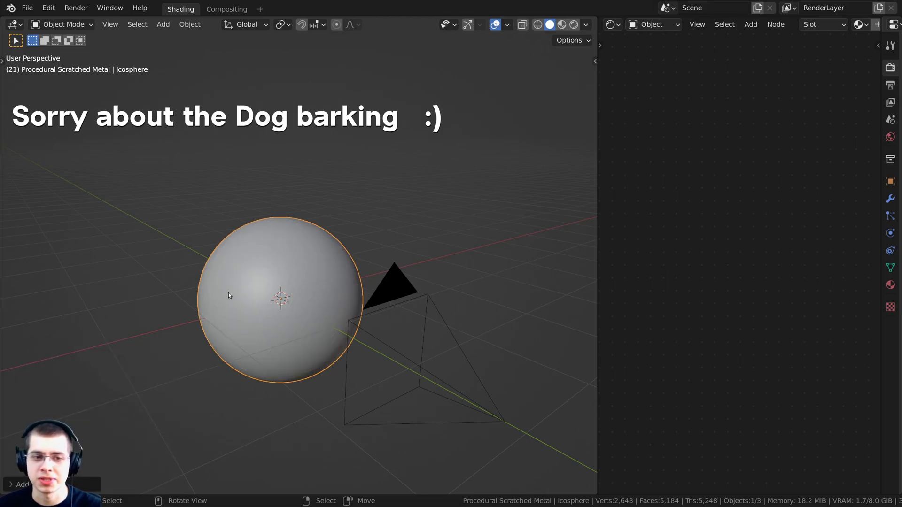
# - Inspect the Lighting plane's mesh in the scene and the Emission shader in its material
pyautogui.scroll(3, 222, 290)
pyautogui.rightClick(302, 198)
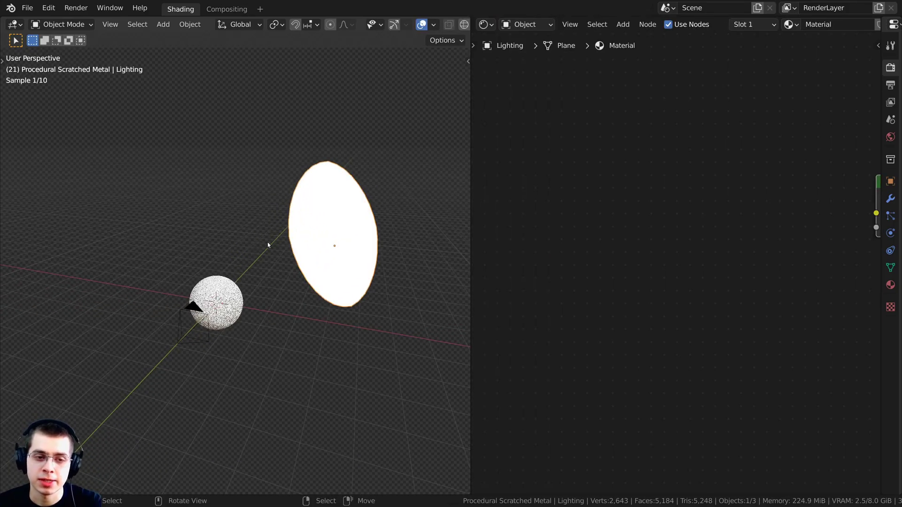
pyautogui.moveTo(286, 285); pyautogui.dragTo(347, 157, button='middle')
pyautogui.press('Tab')
pyautogui.moveTo(288, 191); pyautogui.dragTo(292, 154, button='middle')
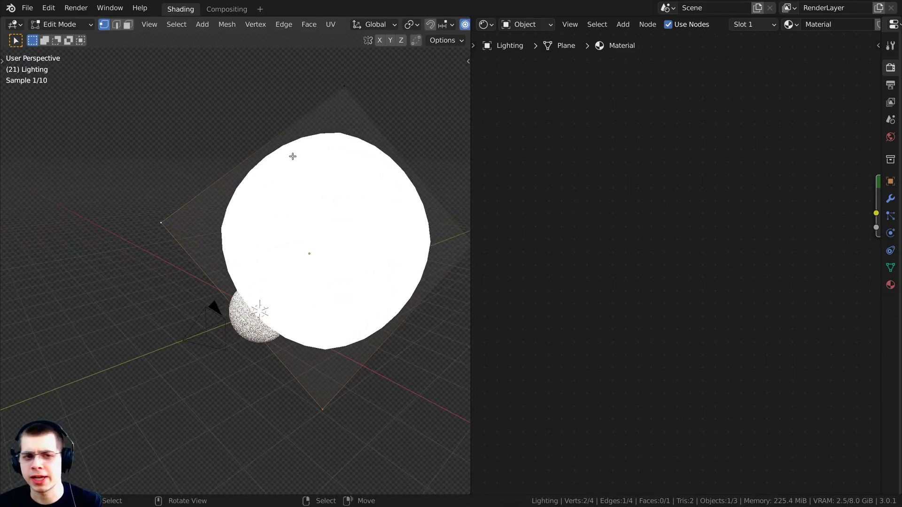
pyautogui.press('Tab')
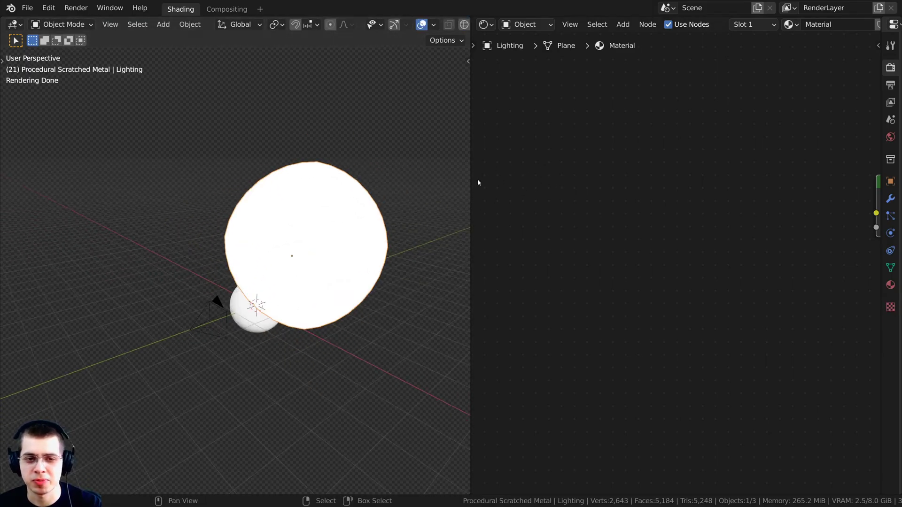
pyautogui.moveTo(470, 179); pyautogui.dragTo(441, 179)
pyautogui.moveTo(672, 205); pyautogui.dragTo(449, 210, button='middle')
pyautogui.scroll(5, 808, 208)
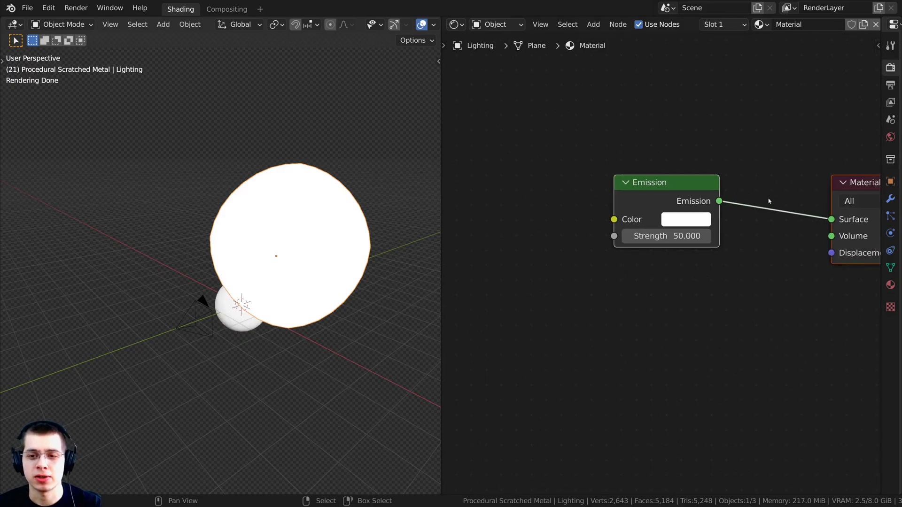
pyautogui.moveTo(695, 204); pyautogui.dragTo(613, 240, button='middle')
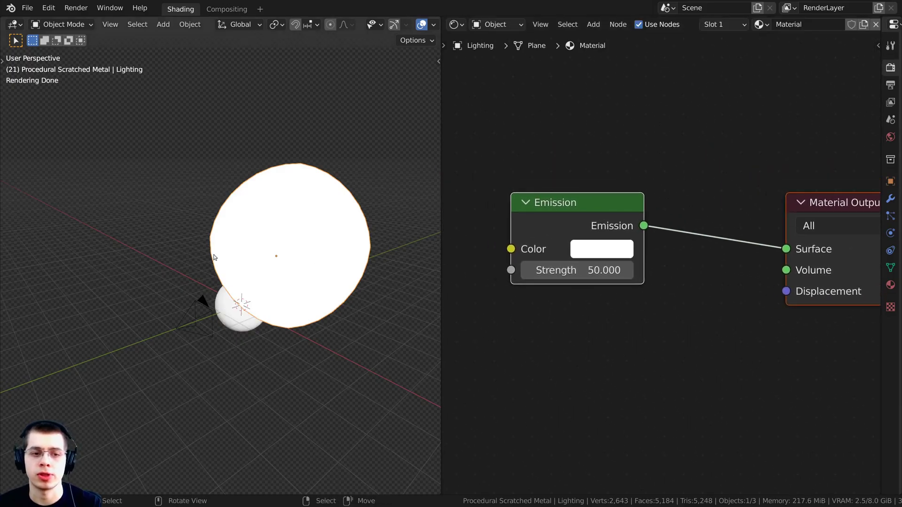
# - Look through the camera and scale the ico sphere up by about 1.09 so it fills more of the frame
pyautogui.moveTo(320, 251); pyautogui.dragTo(281, 249, button='middle')
pyautogui.press('KP_0')
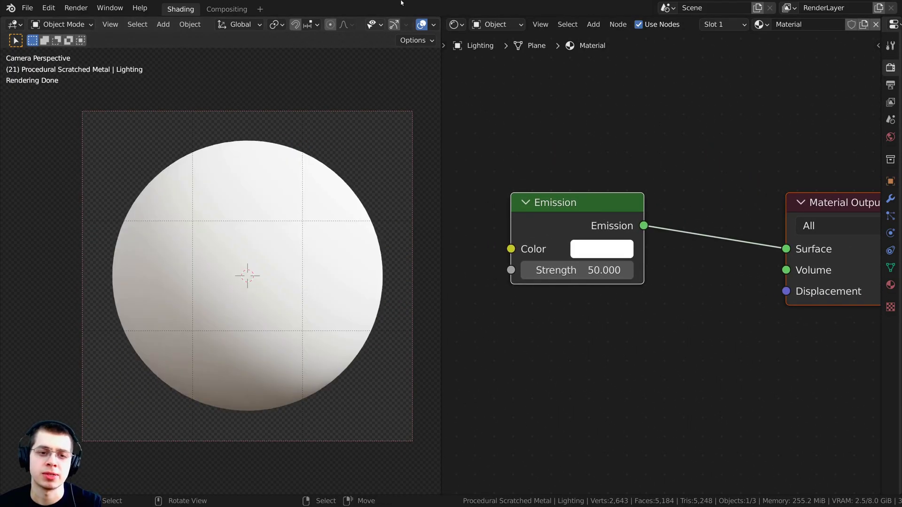
pyautogui.click(208, 331)
pyautogui.press('s')
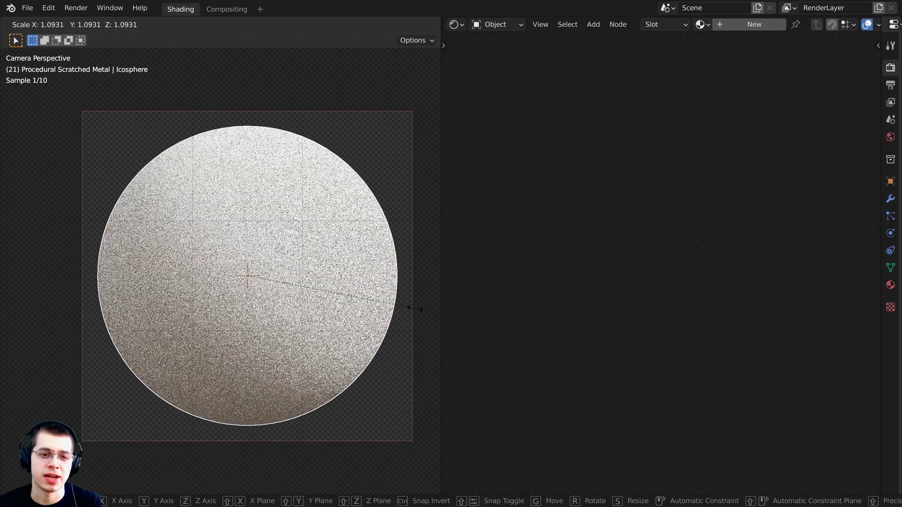
pyautogui.click(416, 310)
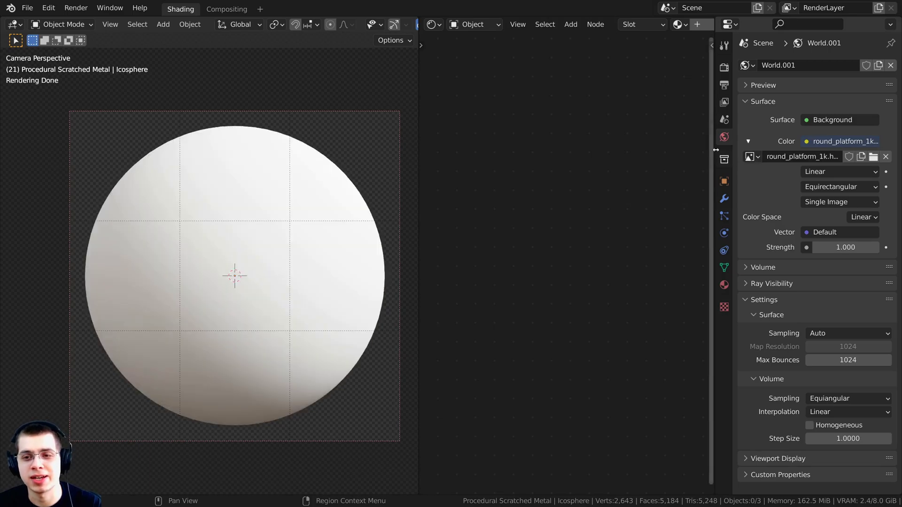
# - Examine the world's surface settings, including the round_platform_1k.hdr environment texture and the texture types available for its colour
pyautogui.moveTo(713, 176); pyautogui.dragTo(685, 175)
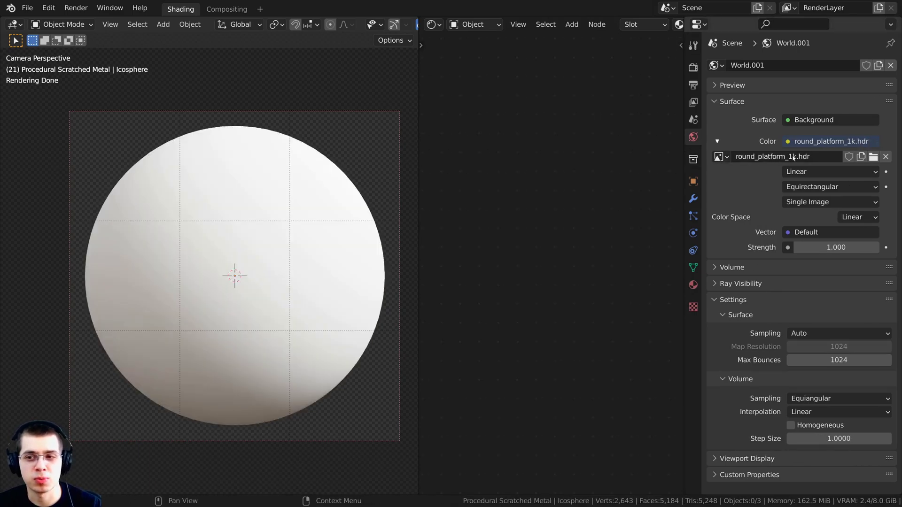
pyautogui.click(815, 159)
pyautogui.click(820, 158)
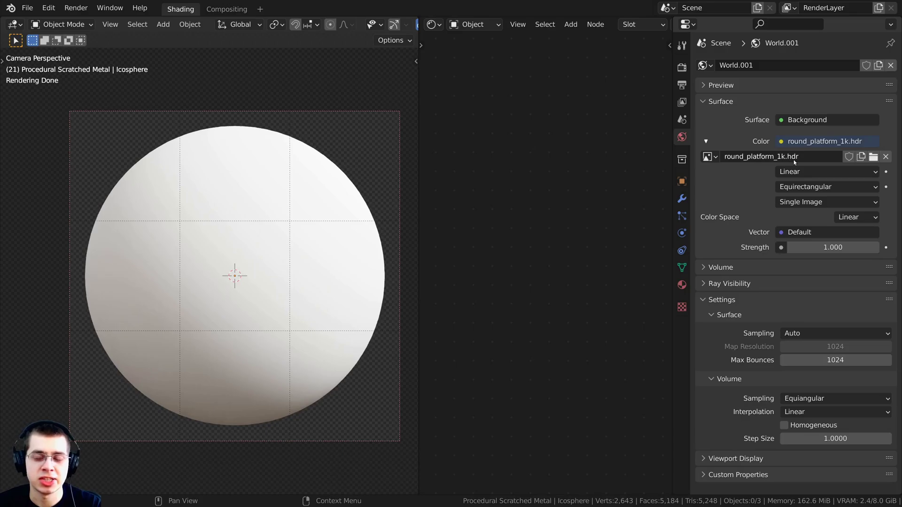
pyautogui.doubleClick(746, 66)
pyautogui.press('Return')
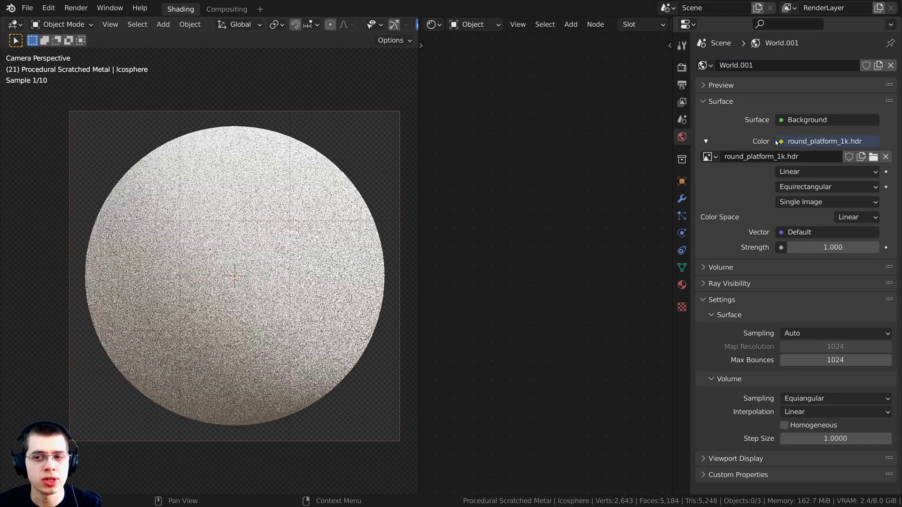
pyautogui.click(782, 142)
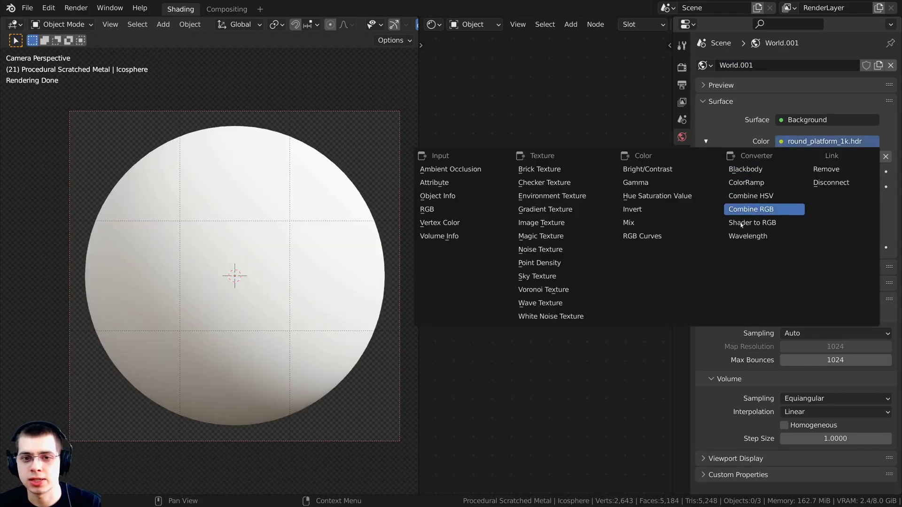
pyautogui.click(580, 201)
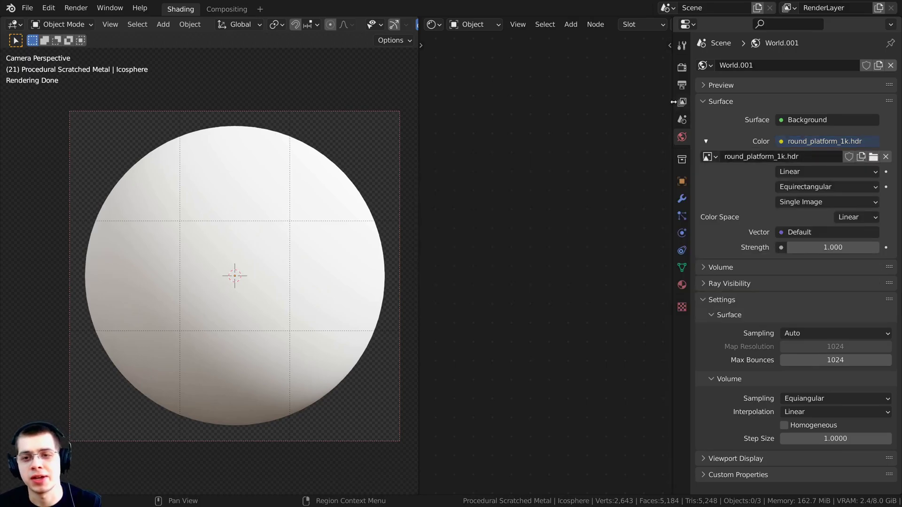
pyautogui.moveTo(673, 102); pyautogui.dragTo(883, 102)
pyautogui.keyDown('shift'); pyautogui.moveTo(279, 178); pyautogui.dragTo(271, 180, button='middle'); pyautogui.keyUp('shift')
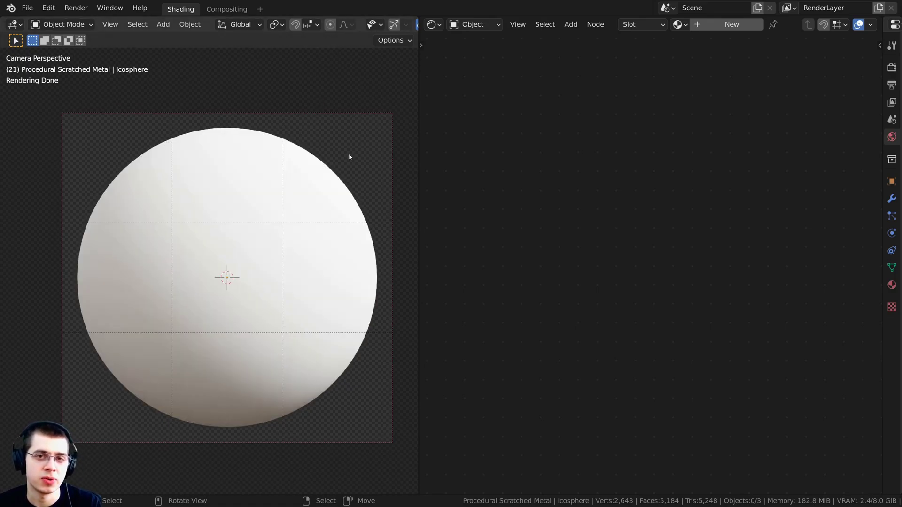
# - Open the preferences to check that the Node Wrangler add-on is enabled
pyautogui.click(48, 8)
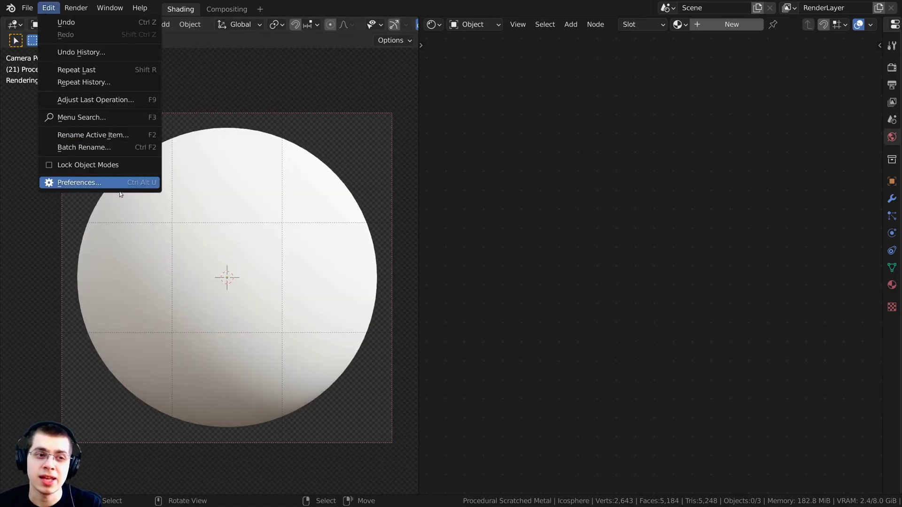
pyautogui.click(106, 184)
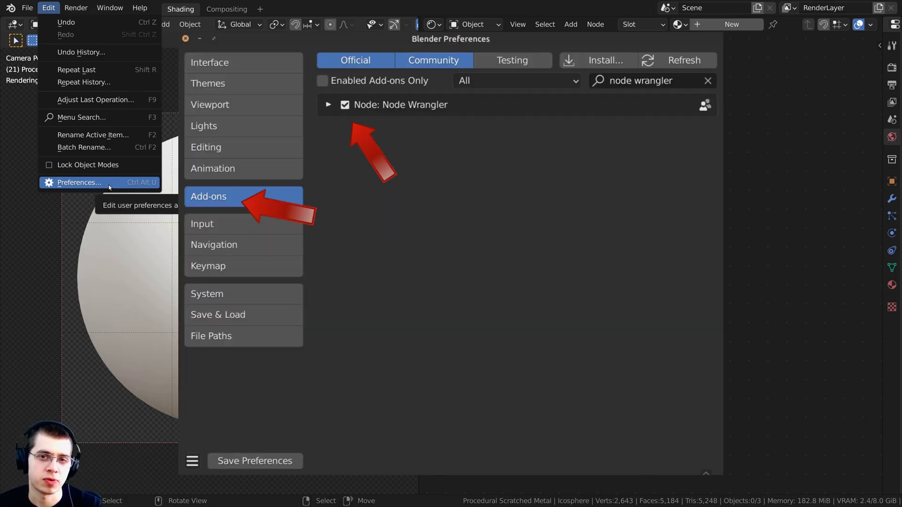
pyautogui.click(110, 186)
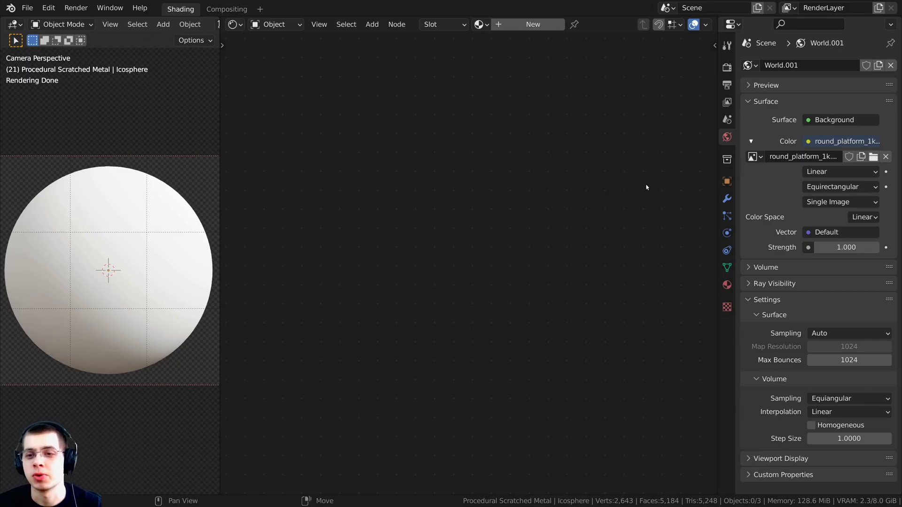
# - Set the Cycles feature set to Experimental in the scene's render settings
pyautogui.click(728, 85)
pyautogui.click(728, 68)
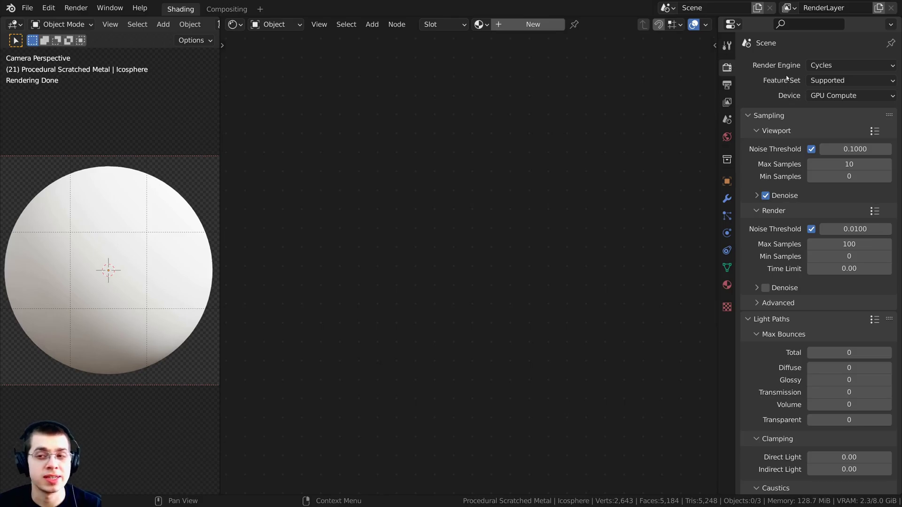
pyautogui.click(823, 83)
pyautogui.click(826, 108)
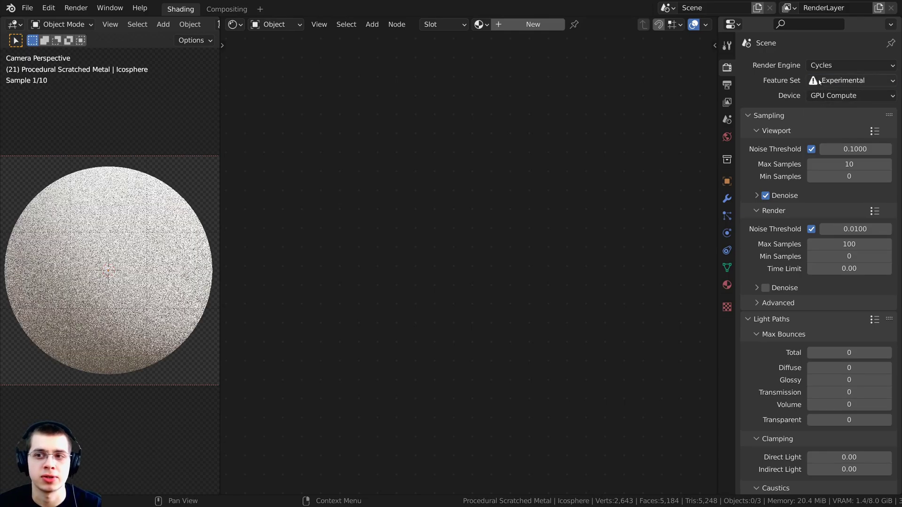
# - Add a Subdivision Surface modifier to the ico sphere and widen the area showing its settings
pyautogui.click(728, 200)
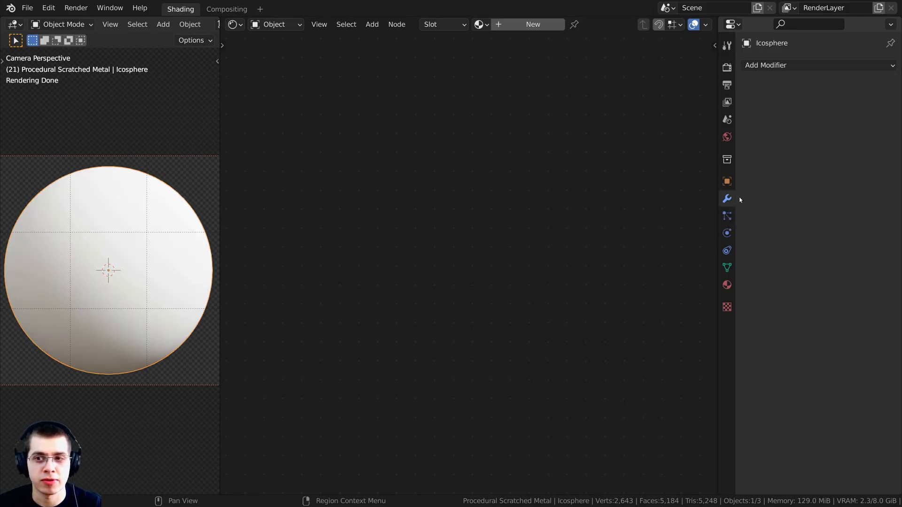
pyautogui.click(764, 67)
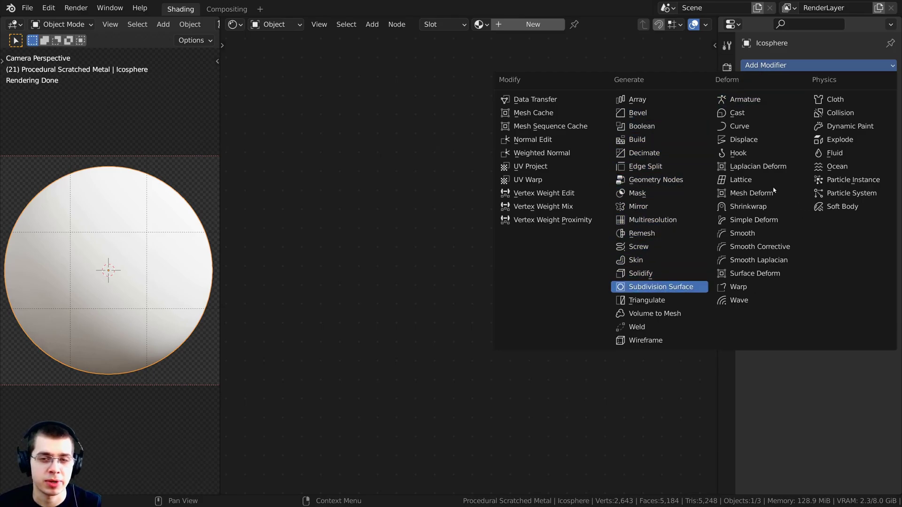
pyautogui.click(659, 286)
pyautogui.moveTo(717, 121); pyautogui.dragTo(652, 122)
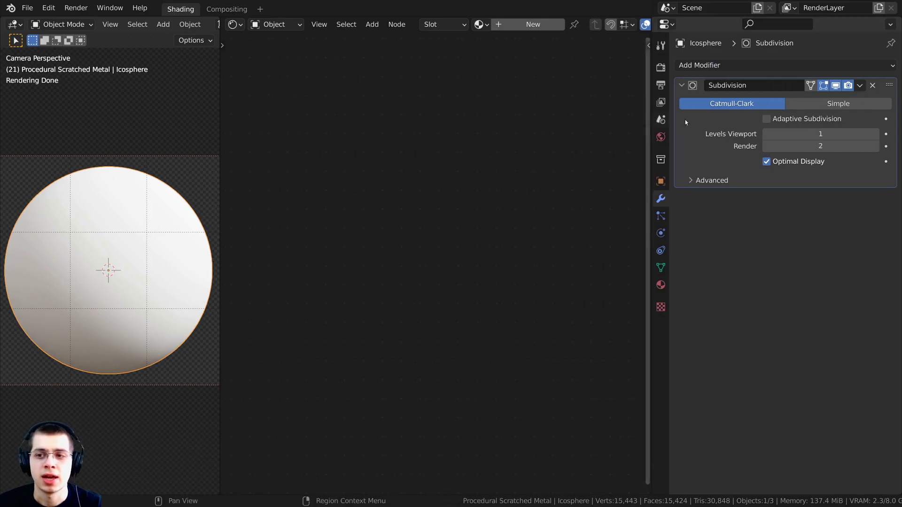
# - Enable Adaptive Subdivision on the ico sphere's Subdivision modifier and set its dicing scale to 4
pyautogui.click(766, 120)
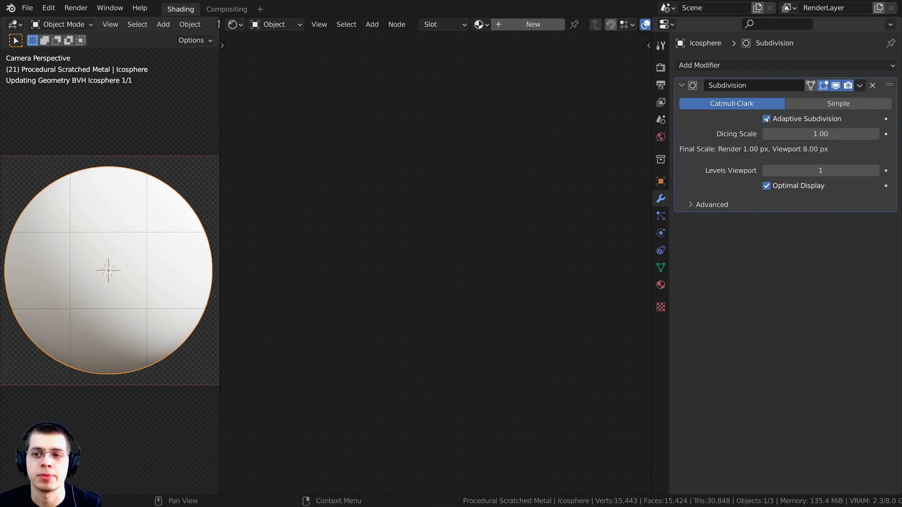
pyautogui.click(802, 134)
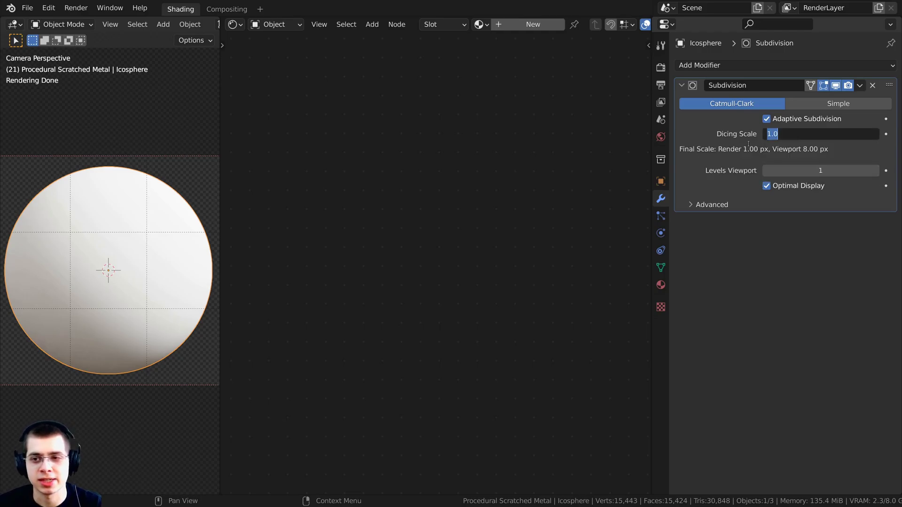
pyautogui.write('4')
pyautogui.press('Return')
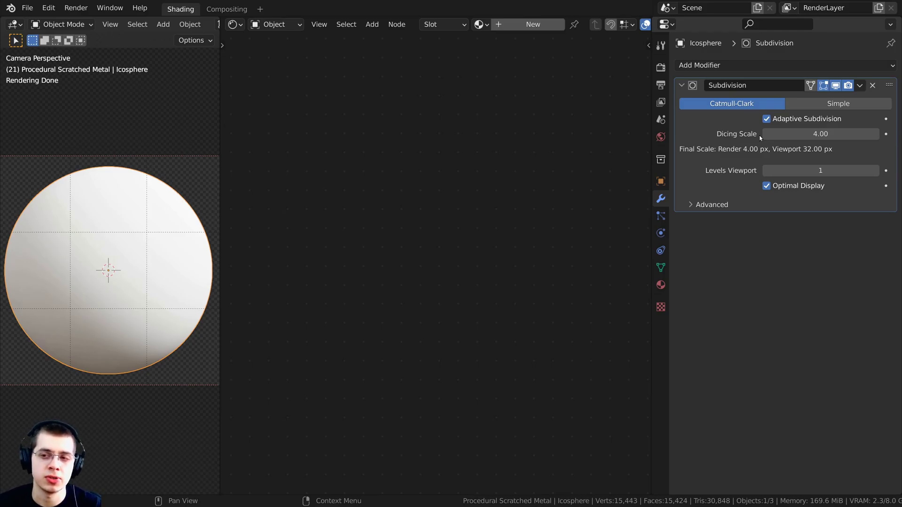
# - Review the Cycles feature set in the render settings and the ico sphere's Subdivision modifier settings
pyautogui.click(661, 67)
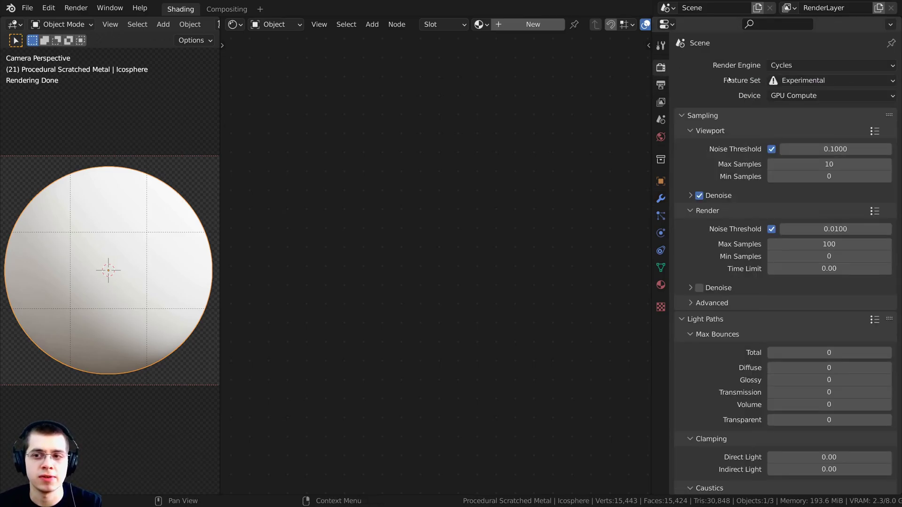
pyautogui.click(801, 81)
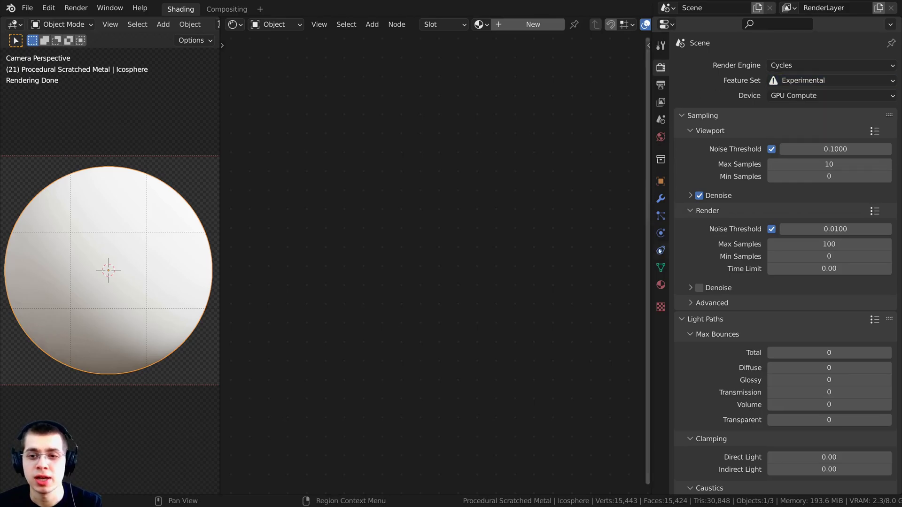
pyautogui.click(661, 198)
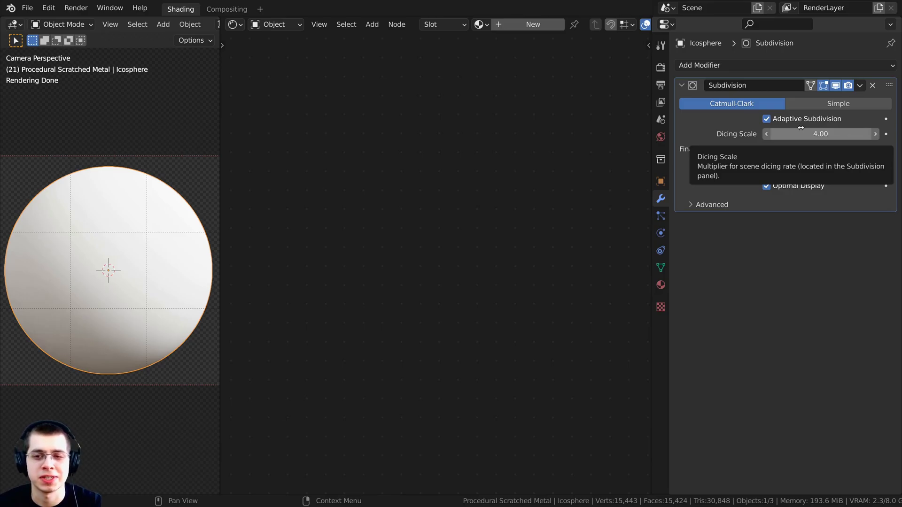
# - Create a new material on the ico sphere and set its surface displacement method to Displacement and Bump
pyautogui.click(660, 285)
pyautogui.click(728, 115)
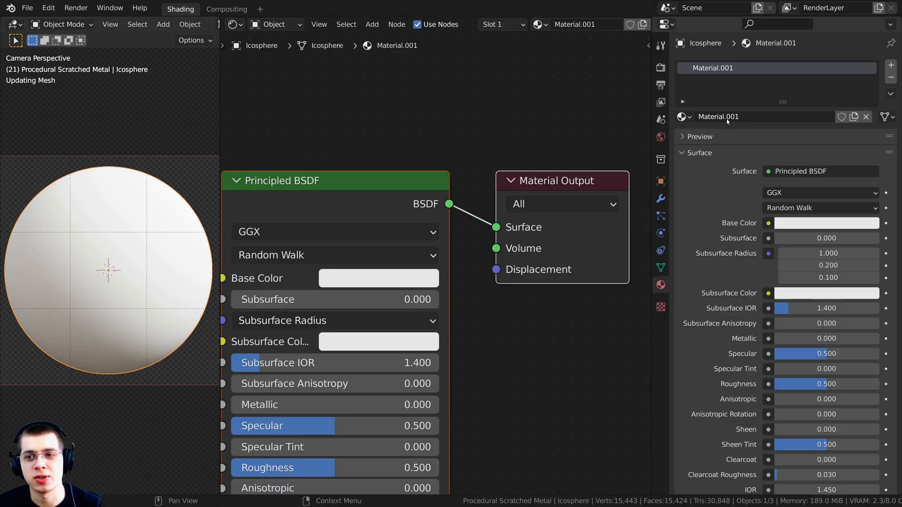
pyautogui.scroll(-12, 743, 115)
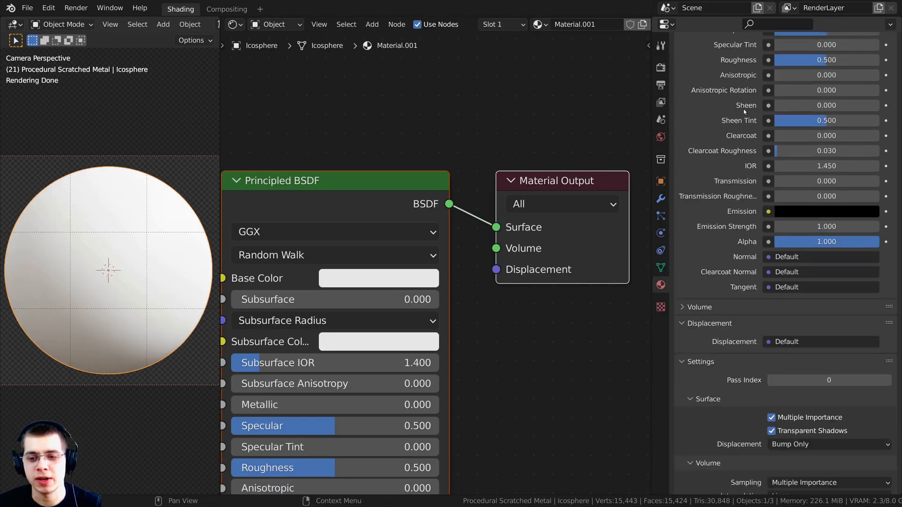
pyautogui.scroll(-4, 744, 111)
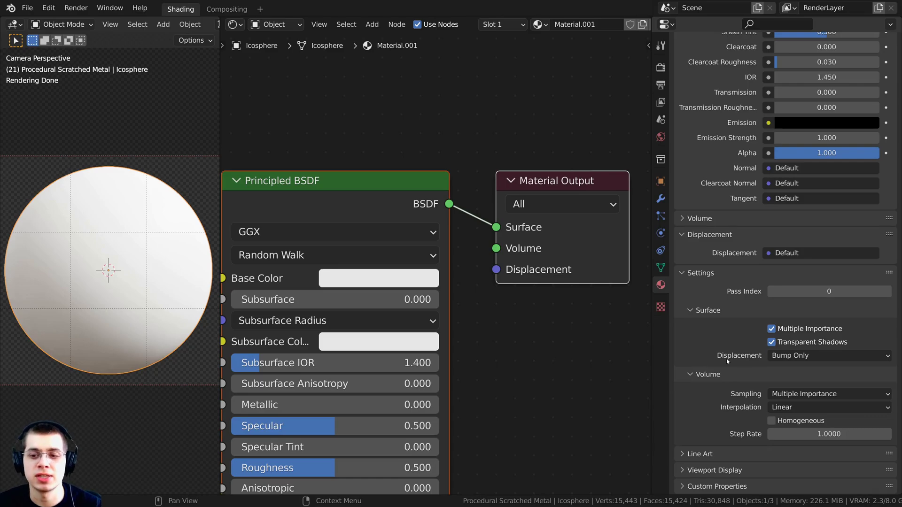
pyautogui.click(789, 359)
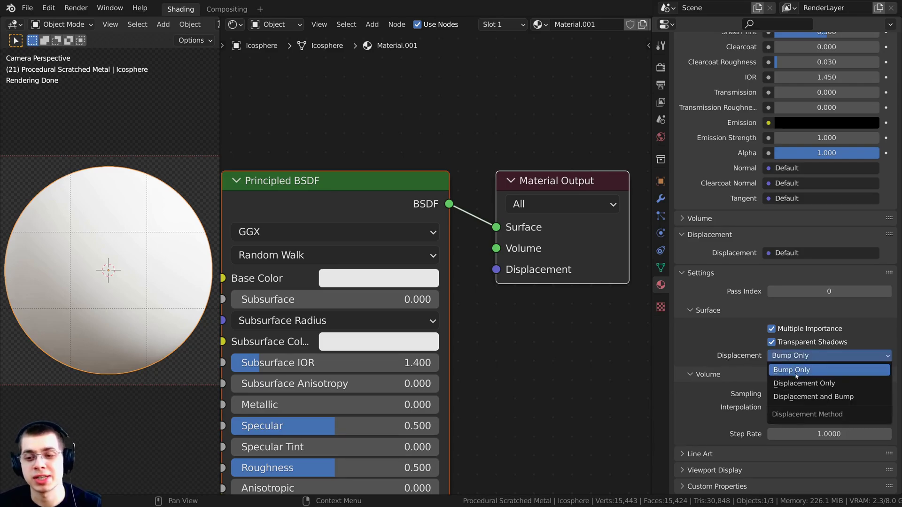
pyautogui.click(804, 396)
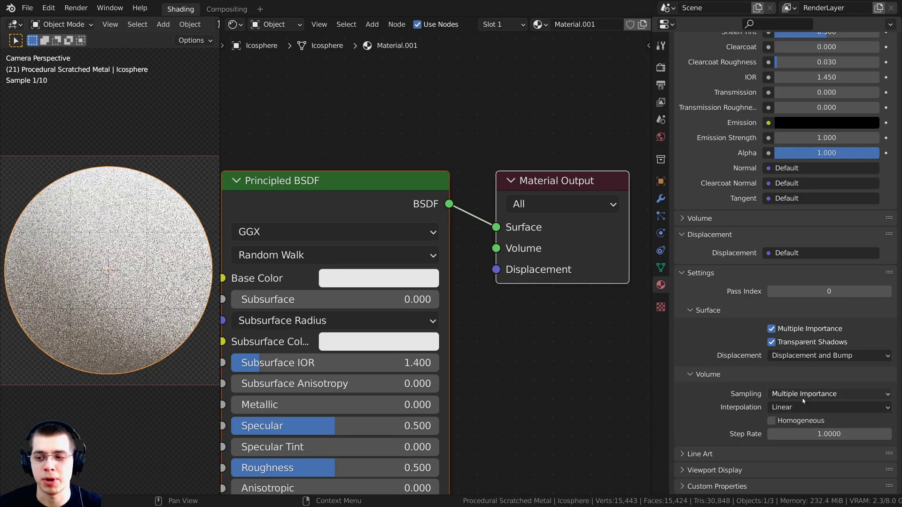
pyautogui.scroll(3, 714, 83)
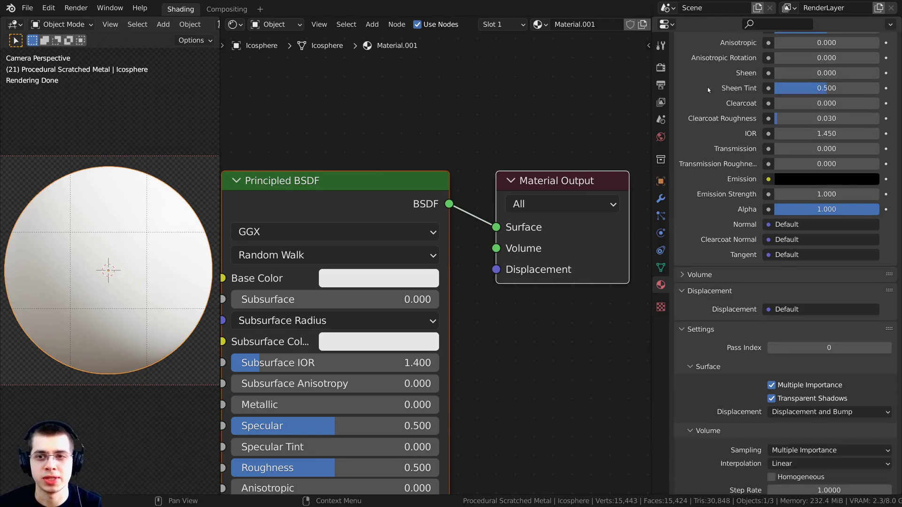
# - Enlarge the node editor by shrinking the properties area and rename the material "Procedural Chunky Rock"
pyautogui.moveTo(653, 51); pyautogui.dragTo(885, 87)
pyautogui.scroll(-4, 489, 167)
pyautogui.moveTo(527, 140); pyautogui.dragTo(714, 31, button='middle')
pyautogui.scroll(2, 600, 85)
pyautogui.moveTo(601, 85); pyautogui.dragTo(607, 84, button='middle')
pyautogui.doubleClick(588, 24)
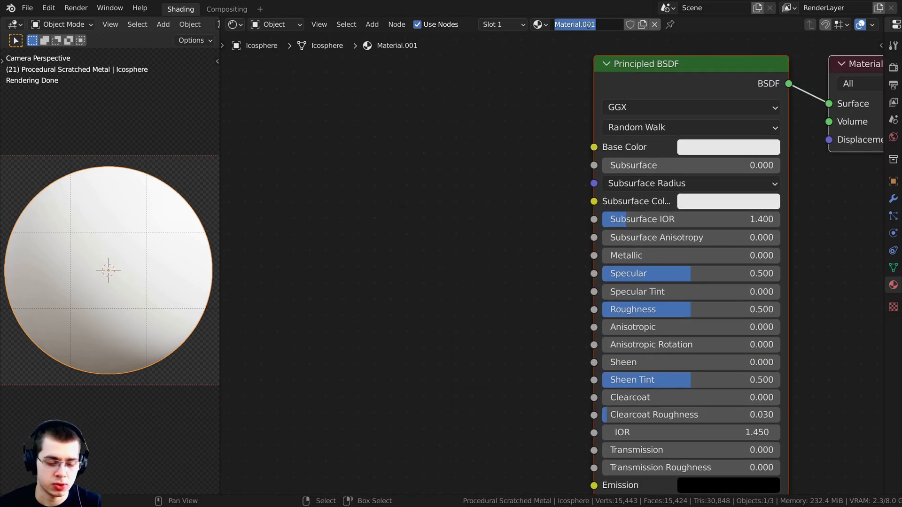
pyautogui.write('Procedural Chunky Rock')
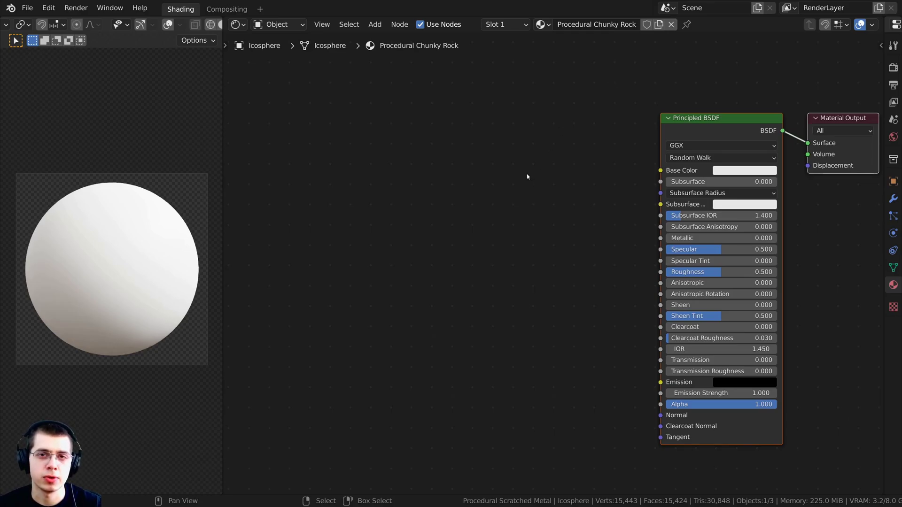
# - Add a Voronoi Texture node in the empty space before the Principled BSDF
pyautogui.moveTo(468, 180); pyautogui.dragTo(485, 182, button='middle')
pyautogui.hotkey('shift', 'a')
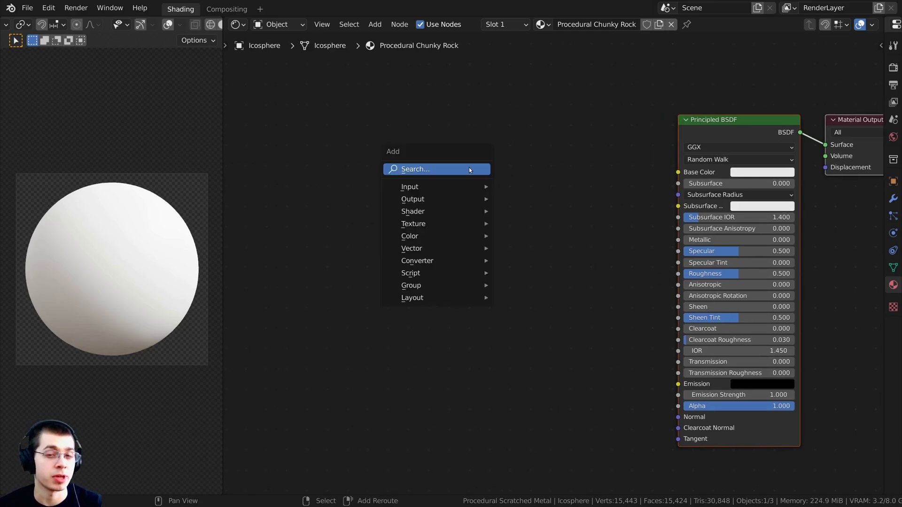
pyautogui.click(469, 167)
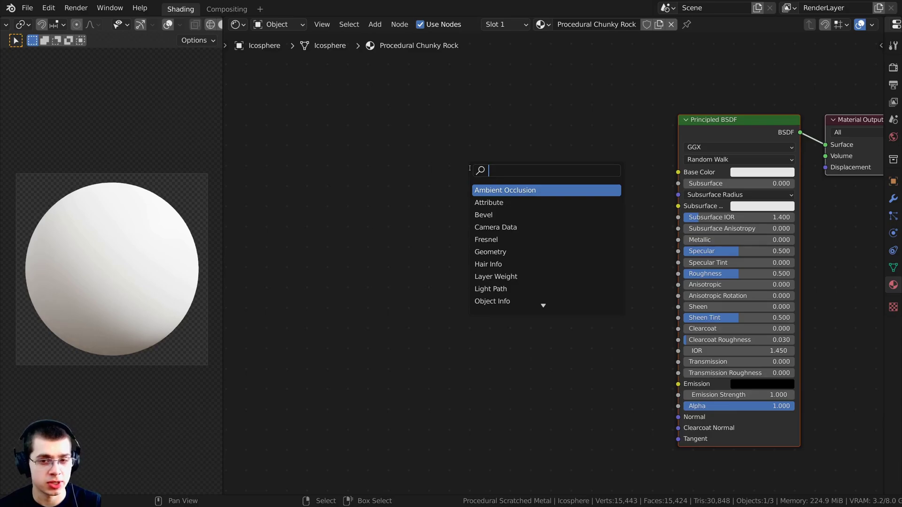
pyautogui.write('vor')
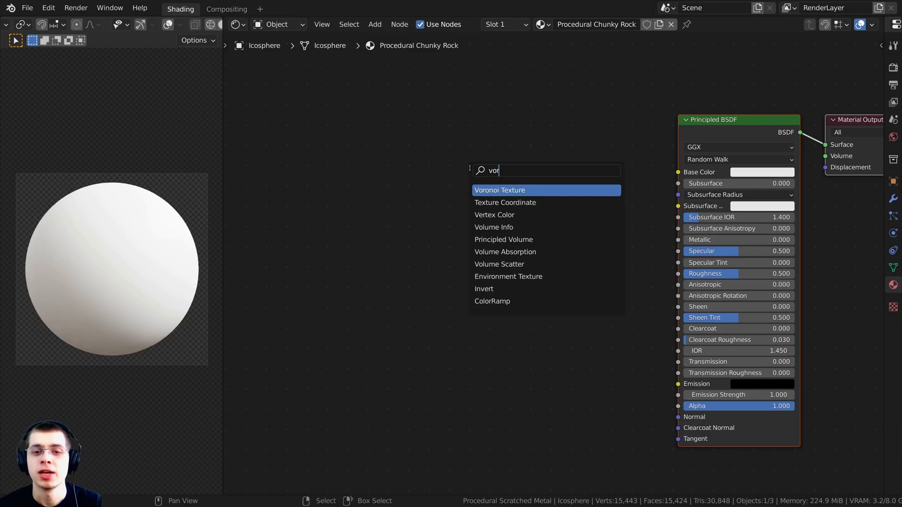
pyautogui.click(497, 190)
pyautogui.click(435, 284)
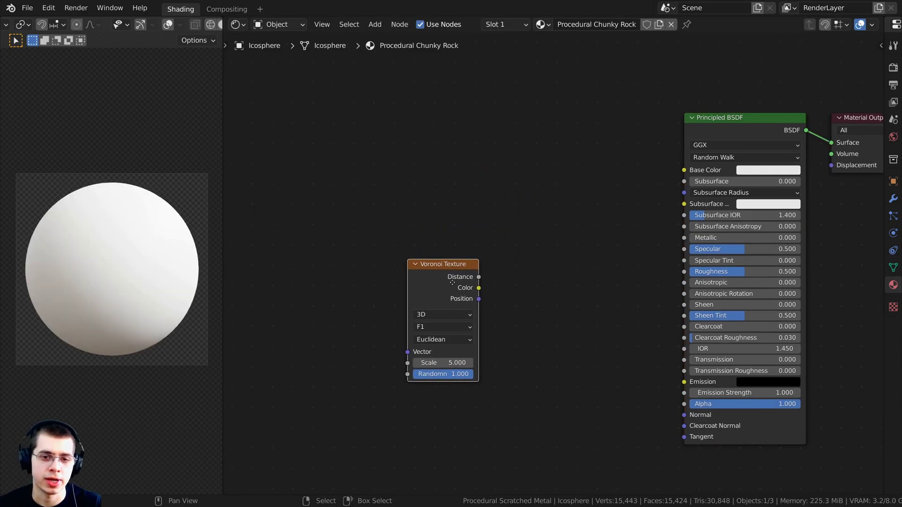
pyautogui.moveTo(434, 285); pyautogui.dragTo(457, 277, button='middle')
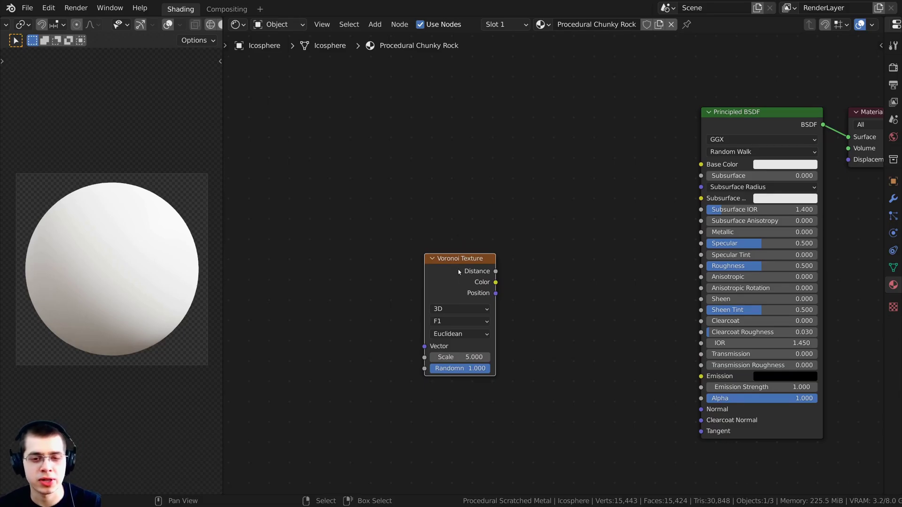
pyautogui.moveTo(453, 264); pyautogui.dragTo(451, 259)
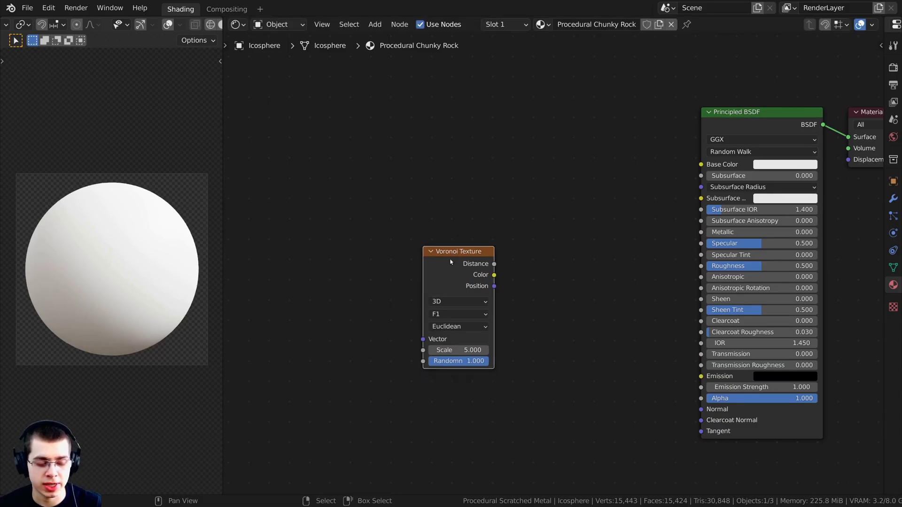
# - Add linked Texture Coordinate and Mapping nodes to the Voronoi Texture using Node Wrangler's texture setup
pyautogui.press('ctrl')
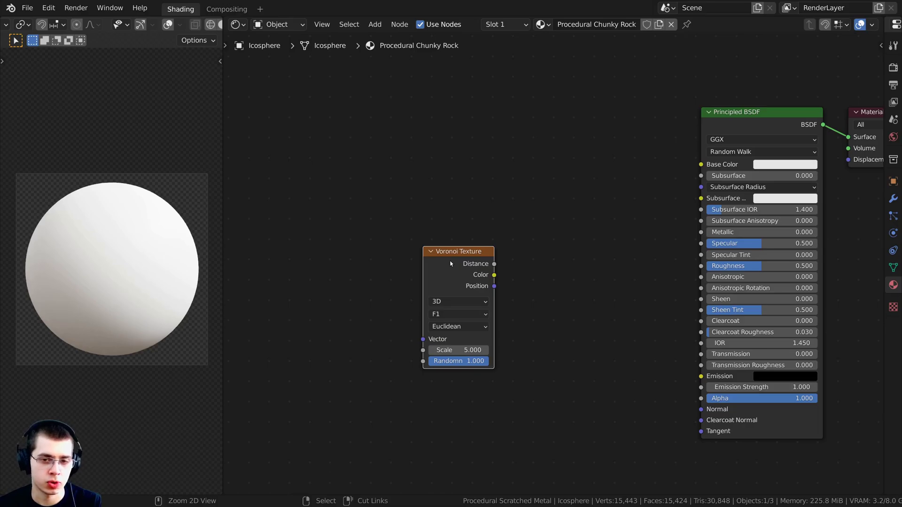
pyautogui.hotkey('ctrl', 't')
pyautogui.moveTo(324, 314); pyautogui.dragTo(444, 287, button='middle')
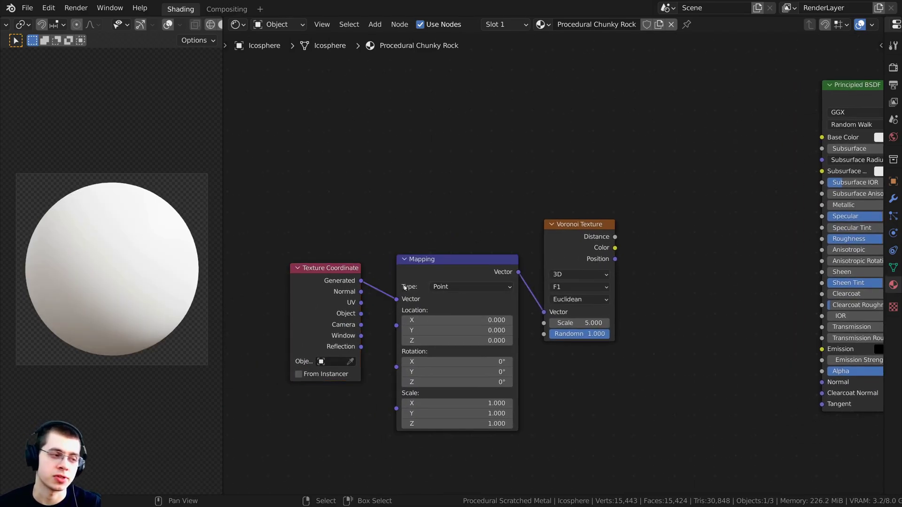
pyautogui.scroll(1, 421, 288)
pyautogui.scroll(2, 431, 275)
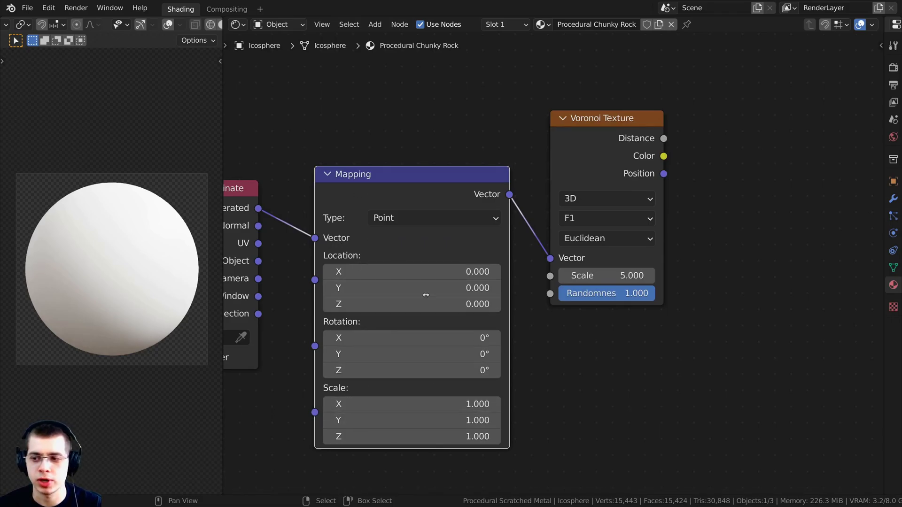
# - Delete the Mapping node between the Texture Coordinate and Voronoi Texture nodes
pyautogui.moveTo(392, 192); pyautogui.dragTo(393, 136)
pyautogui.scroll(-3, 393, 138)
pyautogui.moveTo(390, 154); pyautogui.dragTo(390, 163, button='middle')
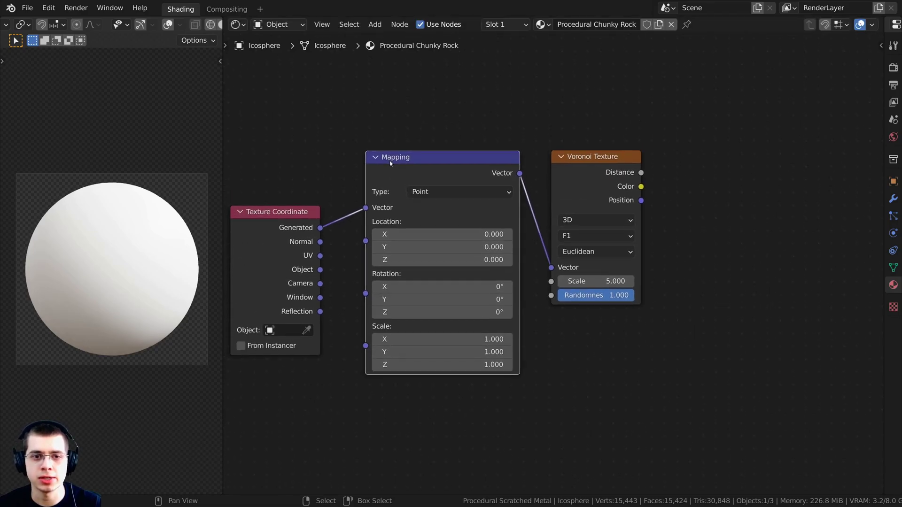
pyautogui.scroll(1, 395, 162)
pyautogui.moveTo(403, 162); pyautogui.dragTo(405, 148)
pyautogui.press('x')
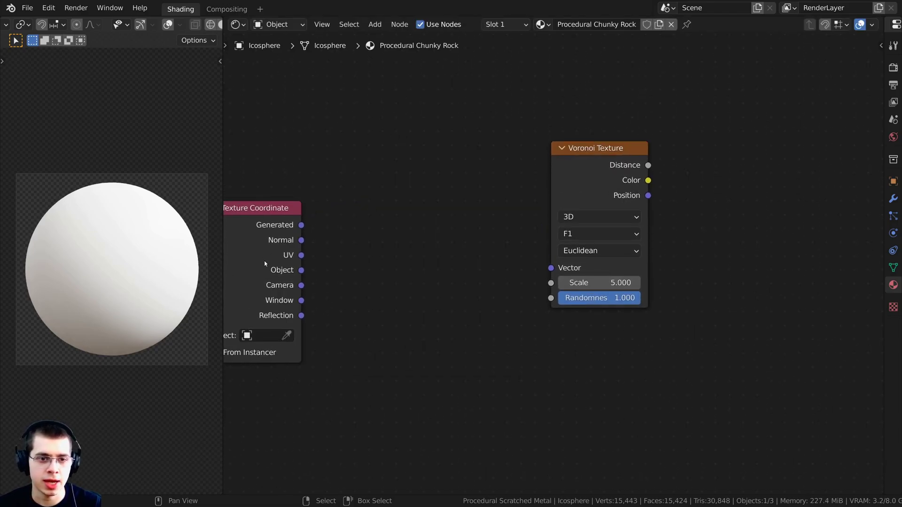
# - Connect the Texture Coordinate's Object output to the Voronoi Texture's Vector input and move the two nodes closer together
pyautogui.moveTo(265, 264); pyautogui.dragTo(551, 268)
pyautogui.moveTo(348, 212); pyautogui.dragTo(435, 201)
pyautogui.moveTo(458, 202); pyautogui.dragTo(325, 252, button='middle')
pyautogui.scroll(-3, 325, 251)
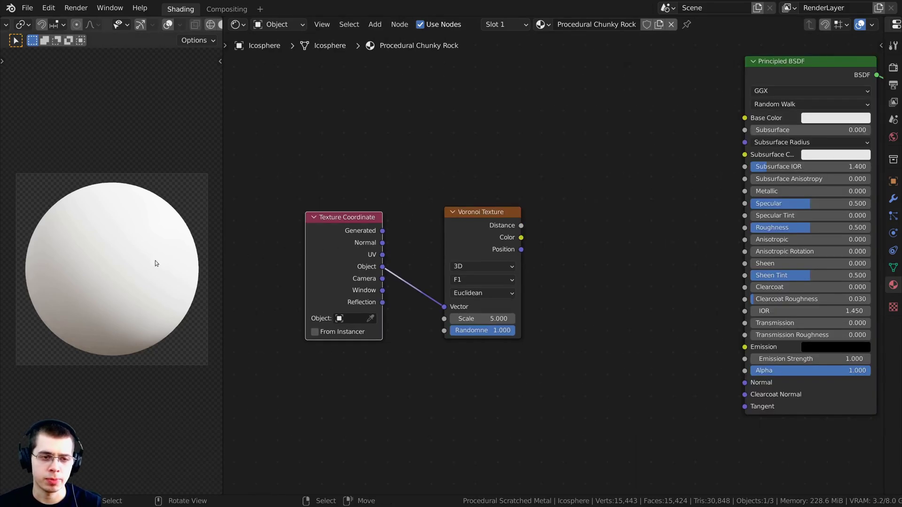
pyautogui.moveTo(455, 246); pyautogui.dragTo(459, 228)
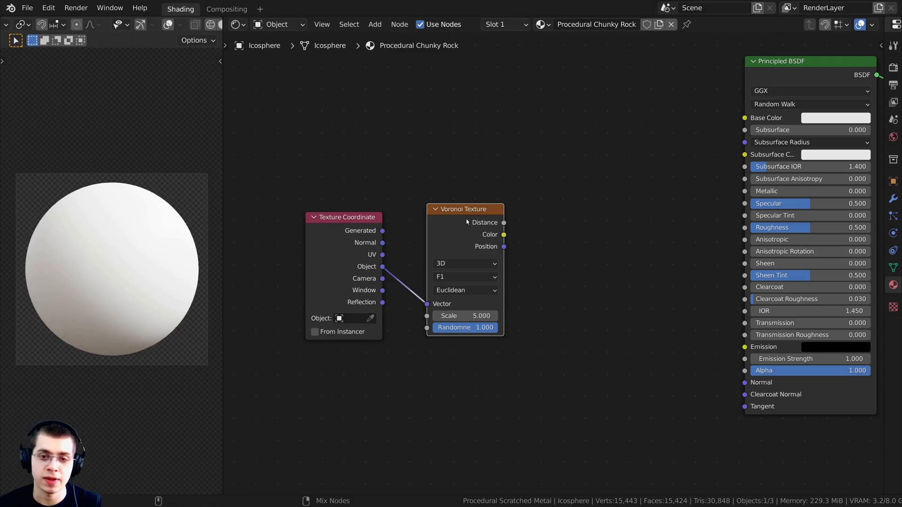
# - Preview the Voronoi Texture's Distance output directly on the ico sphere with Node Wrangler
pyautogui.keyDown('ctrl'); pyautogui.keyDown('shift'); pyautogui.click(466, 219); pyautogui.keyUp('shift'); pyautogui.keyUp('ctrl')
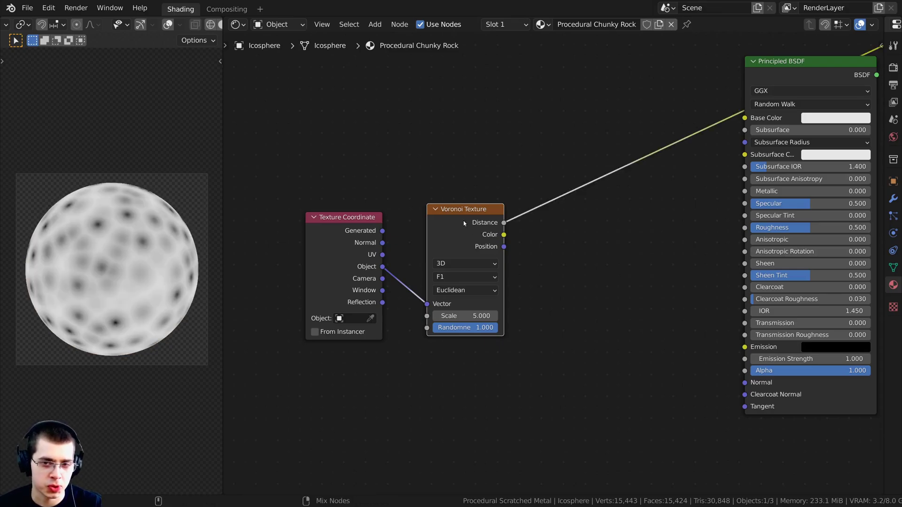
pyautogui.keyDown('ctrl'); pyautogui.keyDown('shift'); pyautogui.click(464, 222); pyautogui.keyUp('shift'); pyautogui.keyUp('ctrl')
pyautogui.keyDown('ctrl'); pyautogui.keyDown('shift'); pyautogui.click(463, 219); pyautogui.keyUp('shift'); pyautogui.keyUp('ctrl')
pyautogui.keyDown('ctrl'); pyautogui.keyDown('shift'); pyautogui.click(463, 219); pyautogui.keyUp('shift'); pyautogui.keyUp('ctrl')
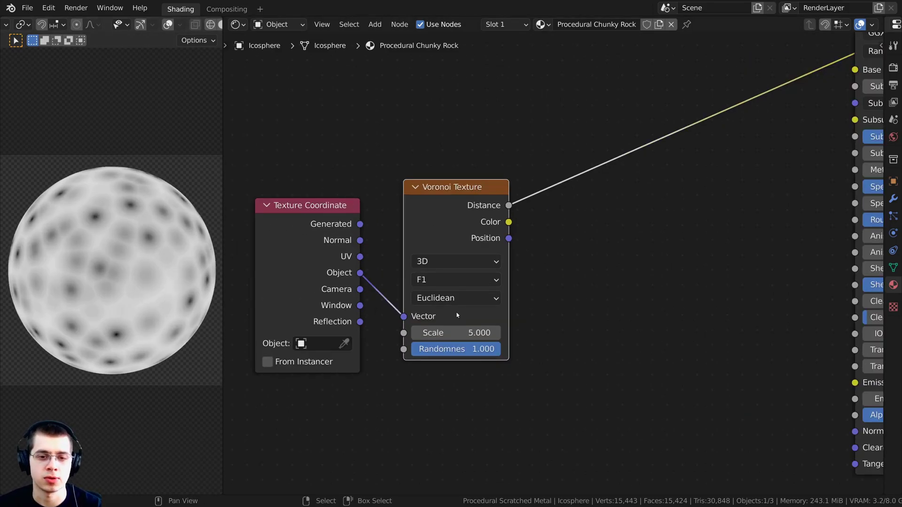
# - Set the Voronoi Texture's feature output to Distance to Edge and examine the cell pattern on the sphere up close
pyautogui.click(430, 282)
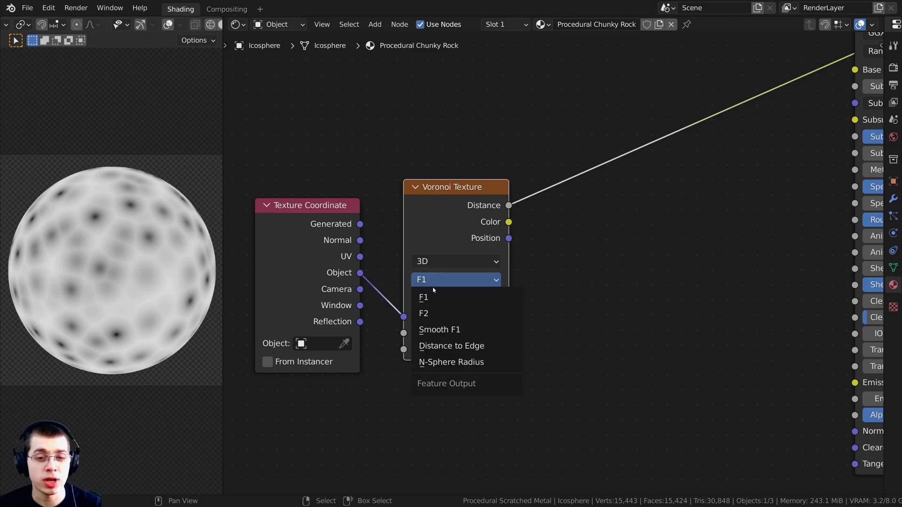
pyautogui.click(455, 348)
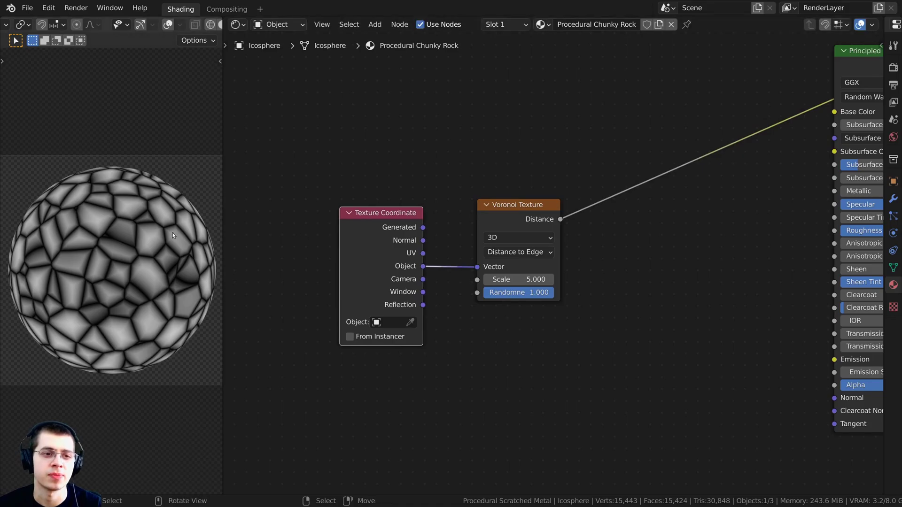
pyautogui.scroll(8, 126, 267)
pyautogui.scroll(4, 126, 267)
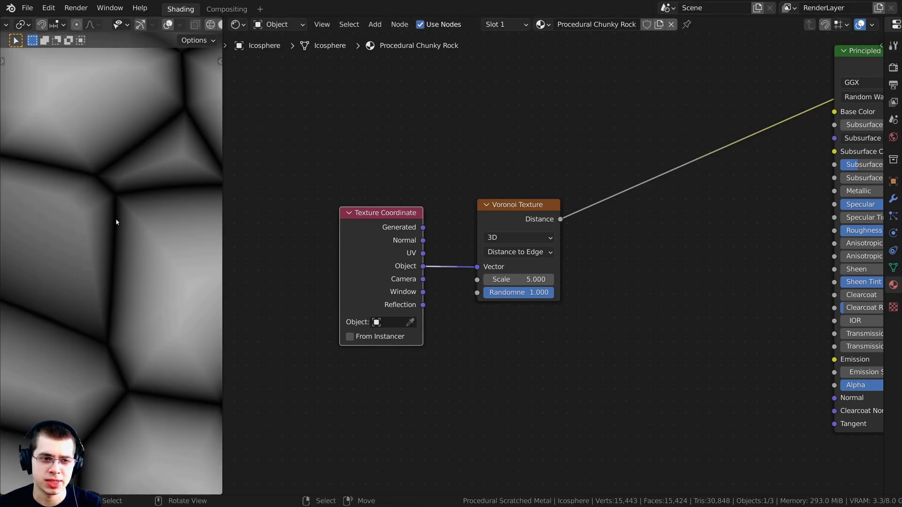
pyautogui.scroll(-6, 119, 275)
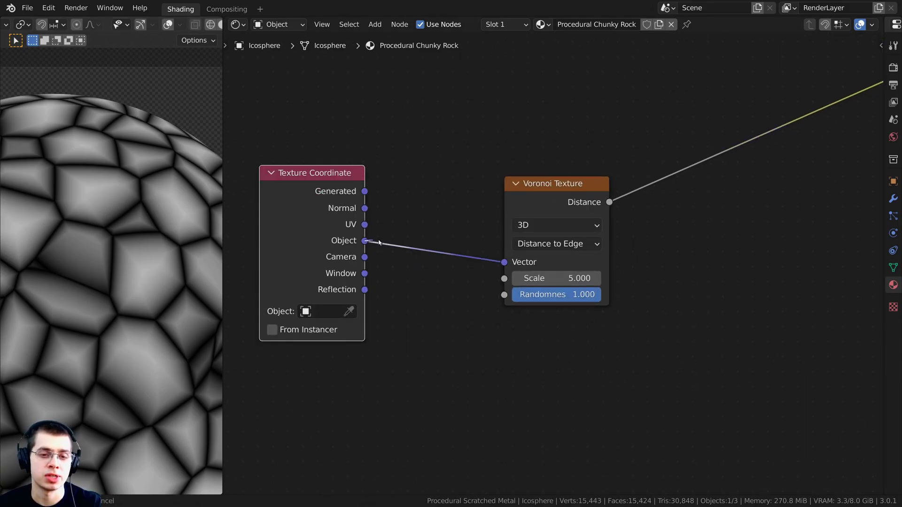
# - Insert a Noise Texture node into the link between the Texture Coordinate and Voronoi Texture nodes
pyautogui.moveTo(364, 240); pyautogui.dragTo(505, 260)
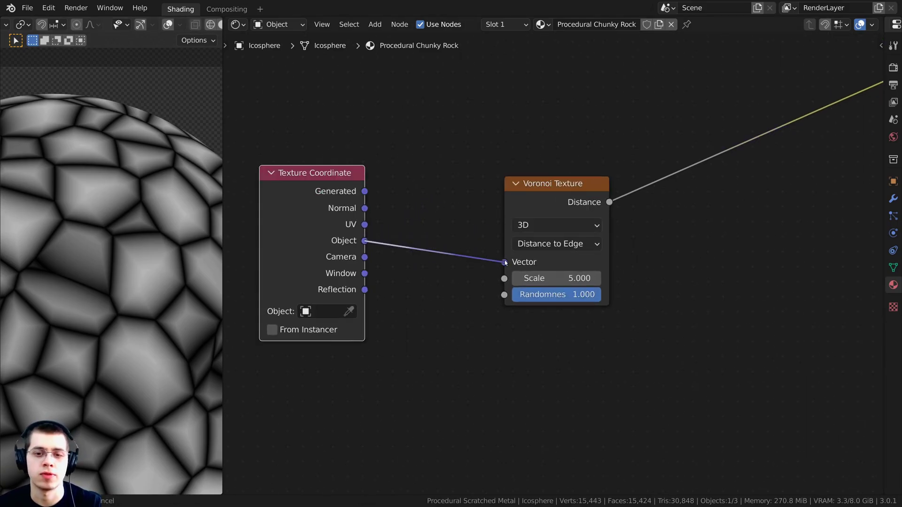
pyautogui.scroll(-3, 475, 225)
pyautogui.hotkey('shift', 'a')
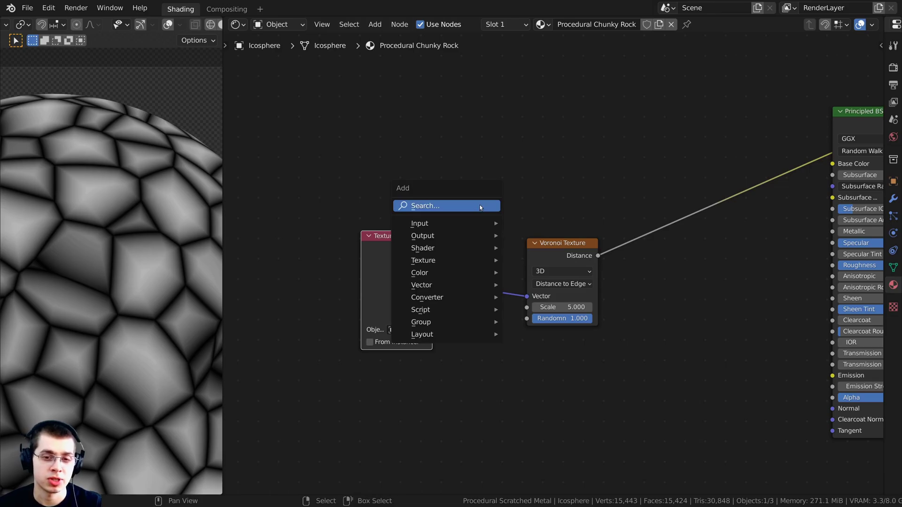
pyautogui.click(481, 205)
pyautogui.write('noi')
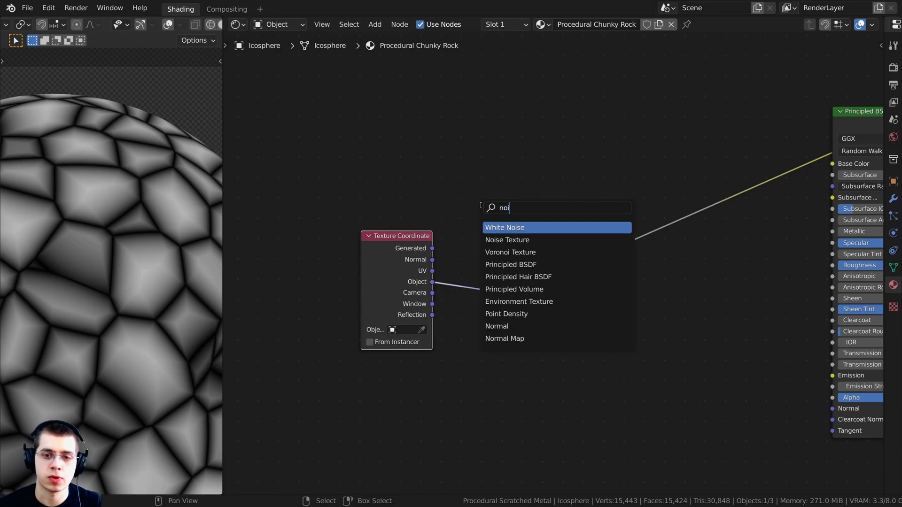
pyautogui.click(488, 240)
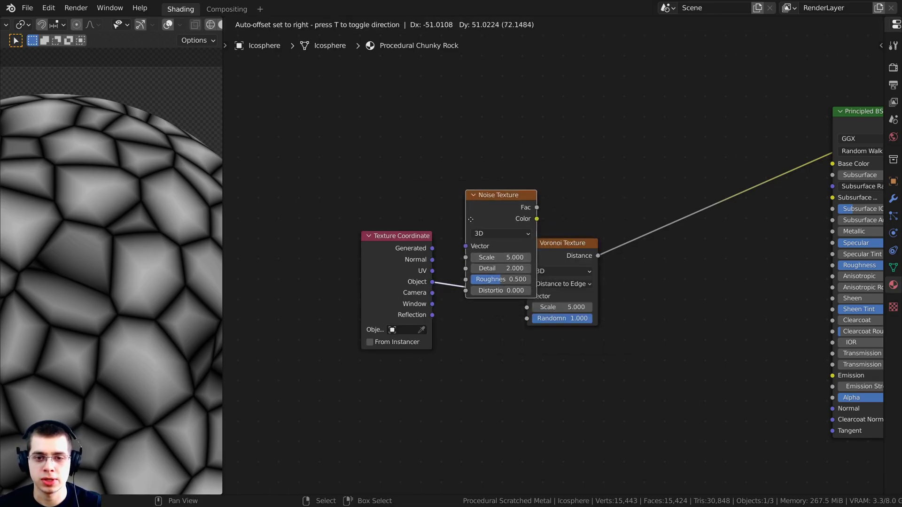
pyautogui.click(477, 272)
pyautogui.scroll(3, 431, 229)
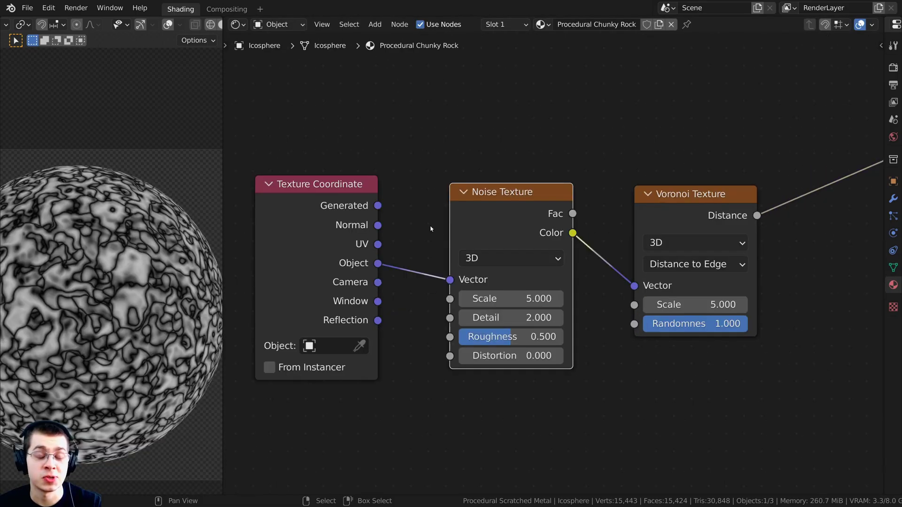
# - Examine the noise-distorted Voronoi pattern on the sphere up close and from farther away
pyautogui.moveTo(526, 207); pyautogui.dragTo(537, 209)
pyautogui.moveTo(480, 244); pyautogui.dragTo(468, 244)
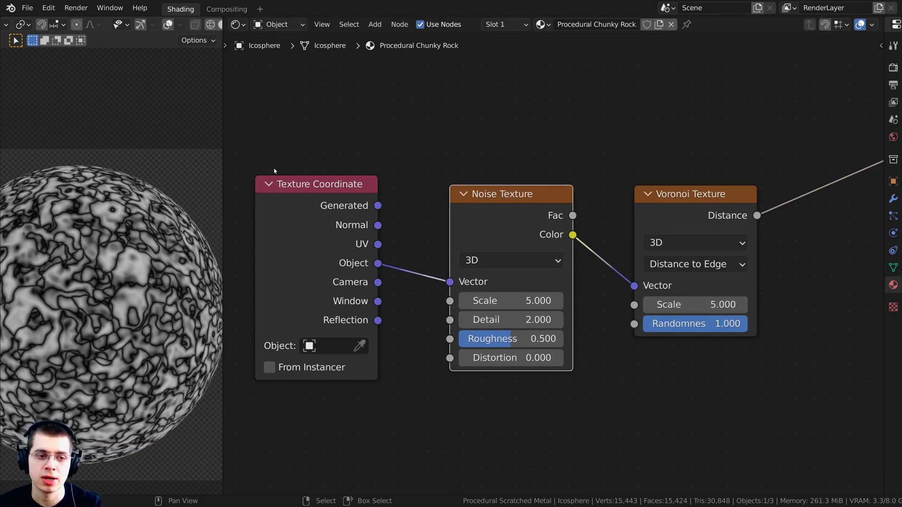
pyautogui.scroll(5, 70, 245)
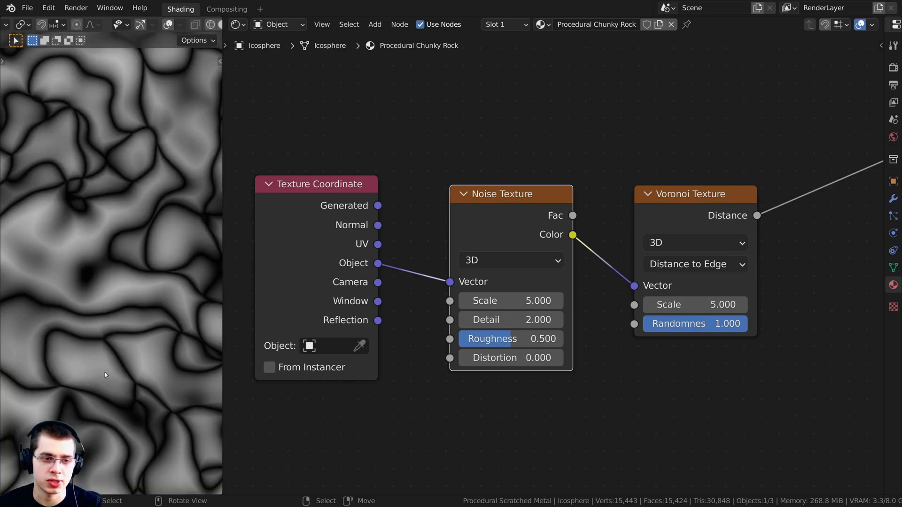
pyautogui.scroll(-4, 35, 208)
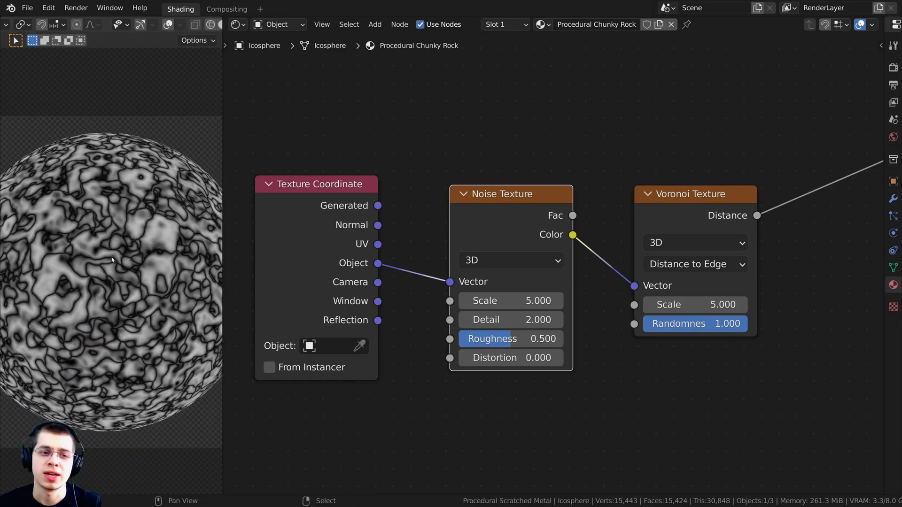
pyautogui.scroll(-1, 112, 257)
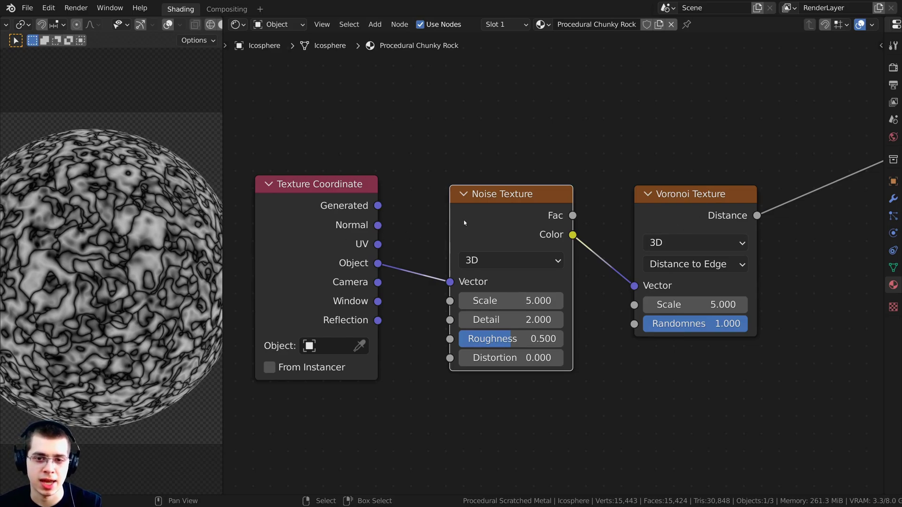
pyautogui.moveTo(465, 225); pyautogui.dragTo(461, 229)
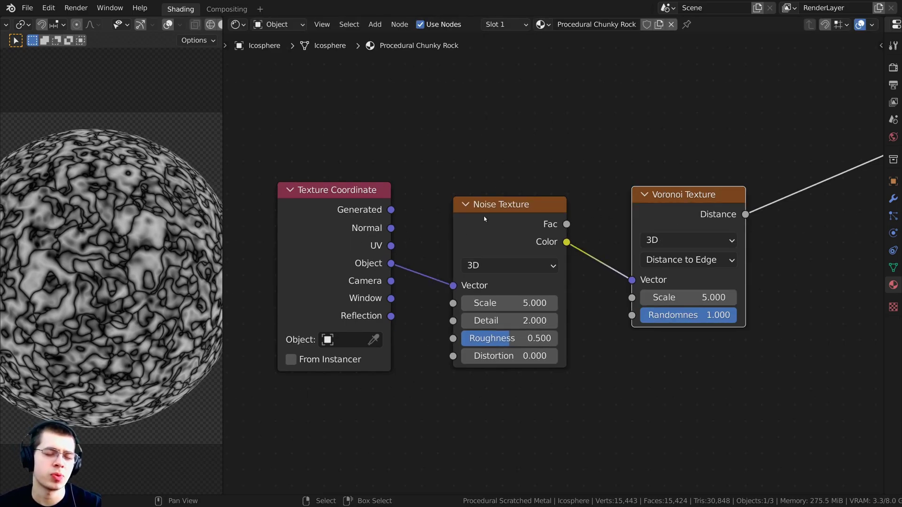
# - Insert a MixRGB node into the link between the Noise Texture and Voronoi Texture nodes
pyautogui.hotkey('shift', 'a')
pyautogui.click(521, 151)
pyautogui.write('mi')
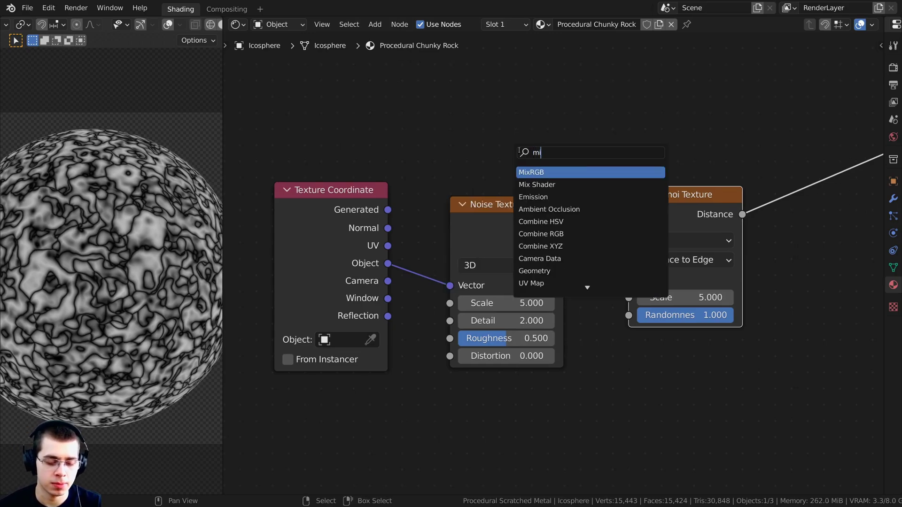
pyautogui.write('x')
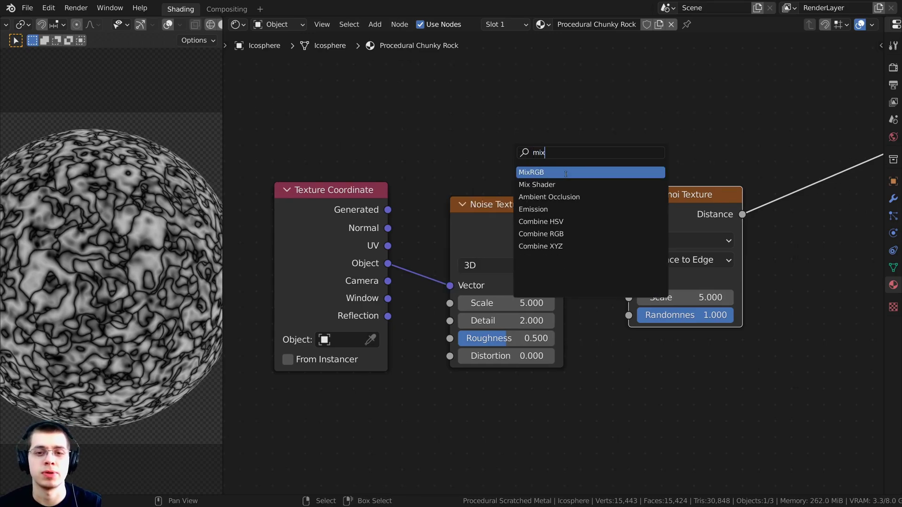
pyautogui.click(566, 172)
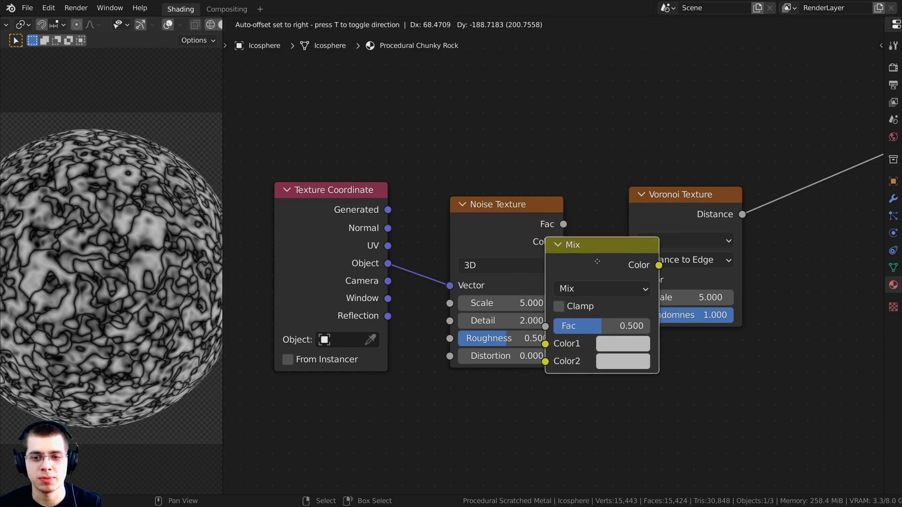
pyautogui.click(600, 261)
# - Spread the nodes out, placing the Noise Texture below the line between the Texture Coordinate and Mix nodes
pyautogui.moveTo(620, 229); pyautogui.dragTo(604, 183, button='middle')
pyautogui.moveTo(477, 182); pyautogui.dragTo(462, 348)
pyautogui.moveTo(663, 201); pyautogui.dragTo(663, 175)
pyautogui.moveTo(340, 179); pyautogui.dragTo(308, 182)
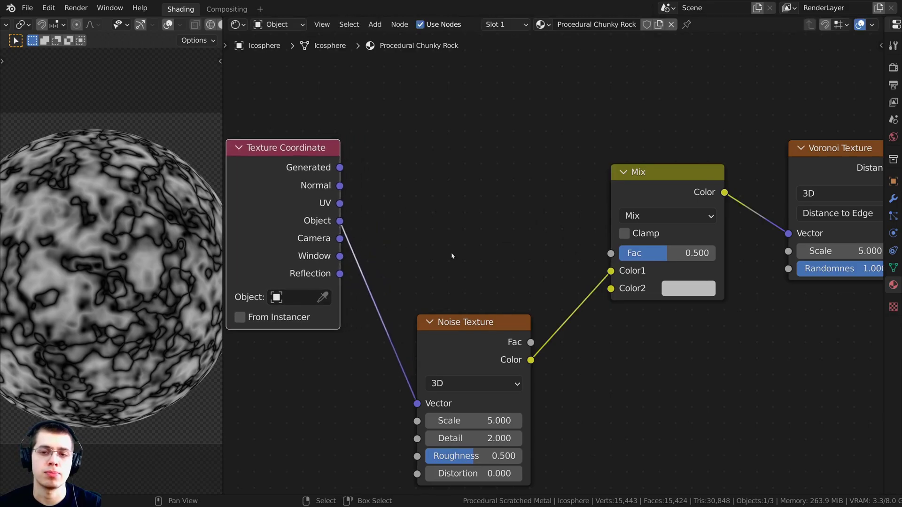
pyautogui.scroll(-1, 431, 283)
pyautogui.moveTo(430, 282); pyautogui.dragTo(406, 296, button='middle')
pyautogui.scroll(1, 407, 295)
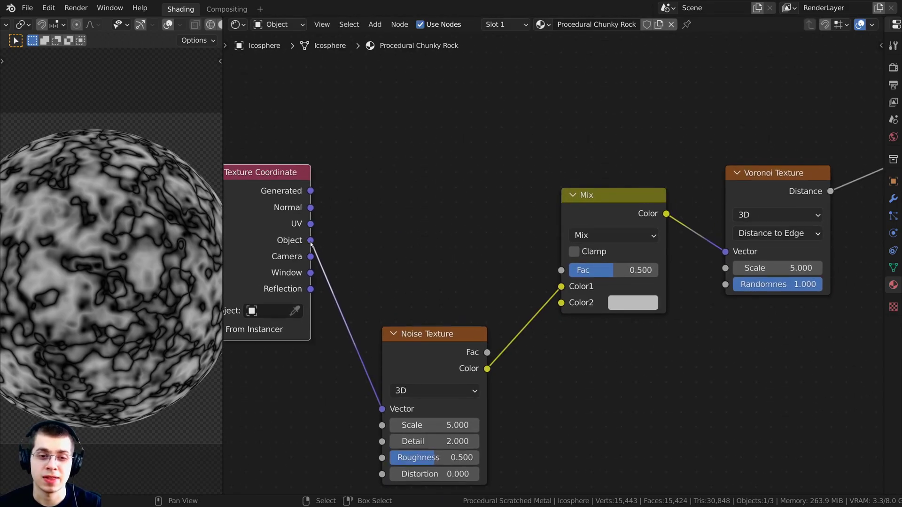
# - Connect the Texture Coordinate's Object output to the Mix node's Color1, with the Noise Texture's Color feeding Color2
pyautogui.moveTo(311, 243); pyautogui.dragTo(562, 285)
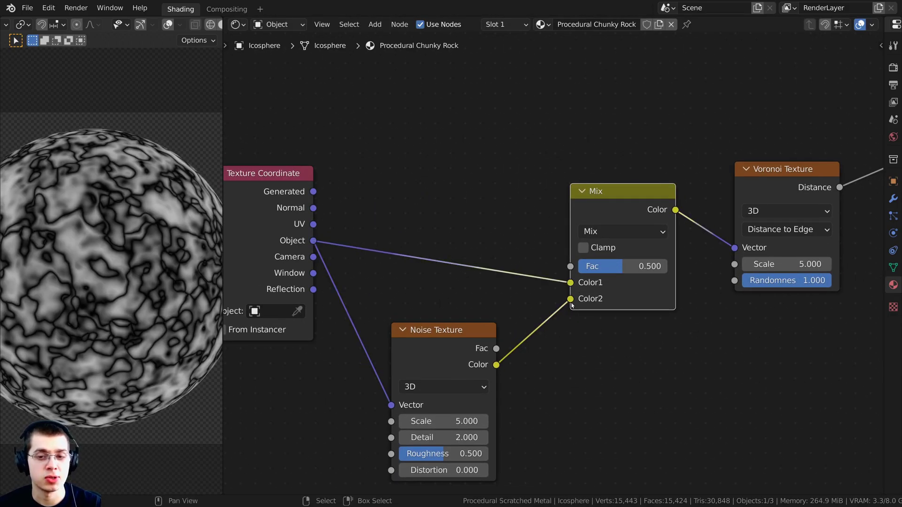
pyautogui.moveTo(269, 212); pyautogui.dragTo(274, 225)
pyautogui.moveTo(337, 241); pyautogui.dragTo(410, 227, button='middle')
pyautogui.scroll(1, 410, 227)
pyautogui.moveTo(485, 212); pyautogui.dragTo(428, 207, button='middle')
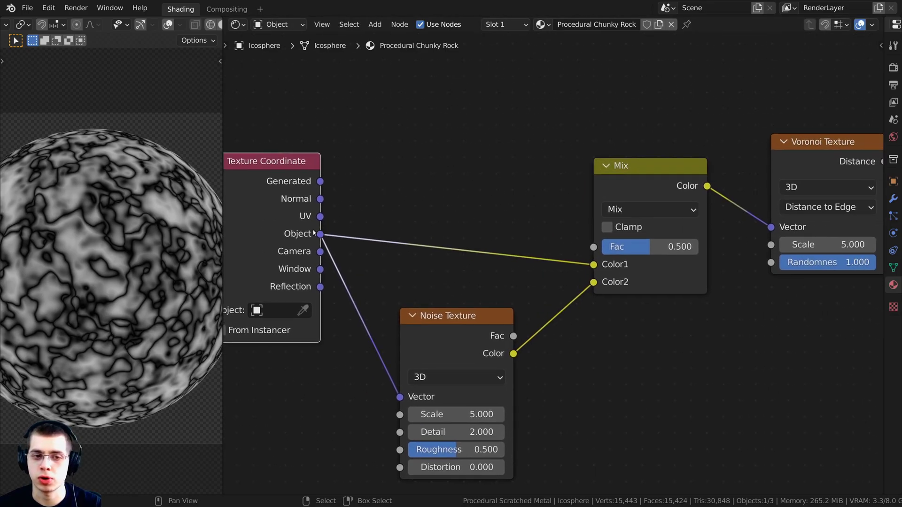
pyautogui.moveTo(592, 270); pyautogui.dragTo(570, 268, button='middle')
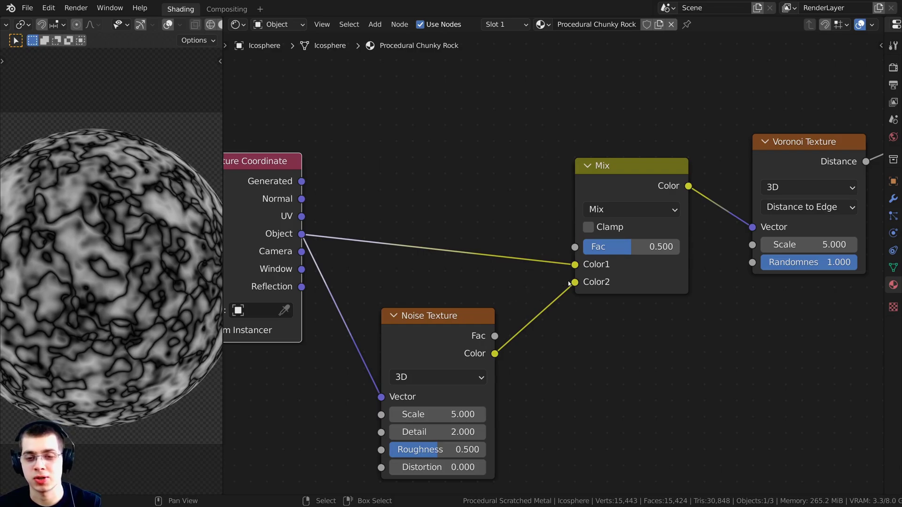
pyautogui.scroll(1, 569, 284)
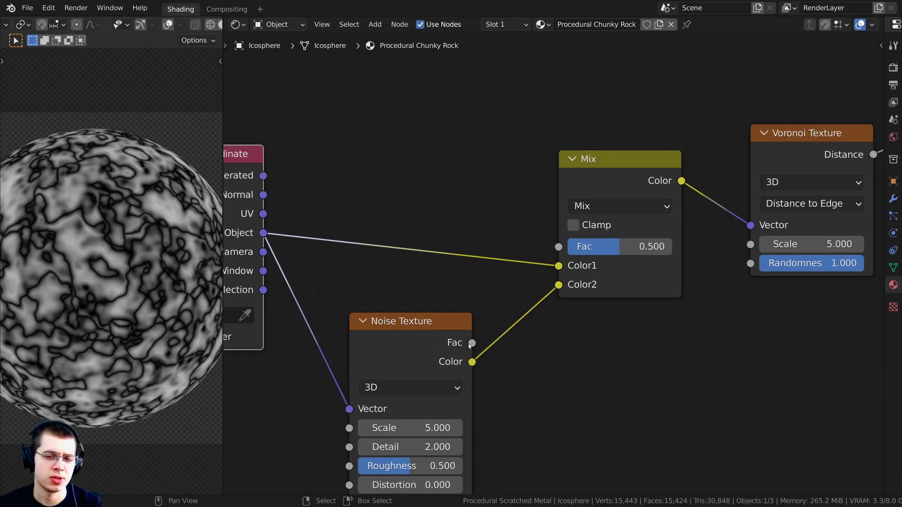
# - Connect the Noise Texture's Fac output to the Mix node's Color2 in place of its Color output
pyautogui.moveTo(472, 343); pyautogui.dragTo(557, 286)
pyautogui.moveTo(415, 362); pyautogui.dragTo(438, 354)
pyautogui.scroll(-3, 425, 329)
pyautogui.moveTo(421, 318); pyautogui.dragTo(459, 324, button='middle')
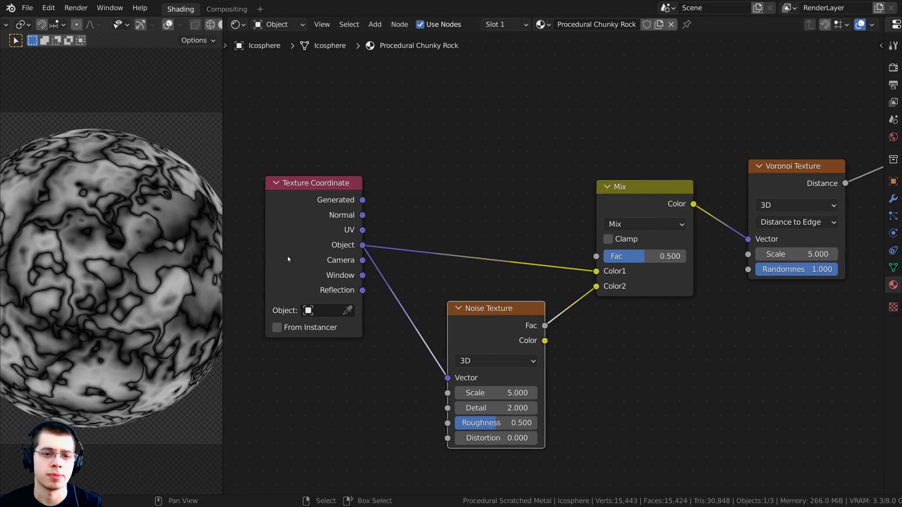
pyautogui.moveTo(287, 256); pyautogui.dragTo(292, 271)
pyautogui.scroll(1, 450, 319)
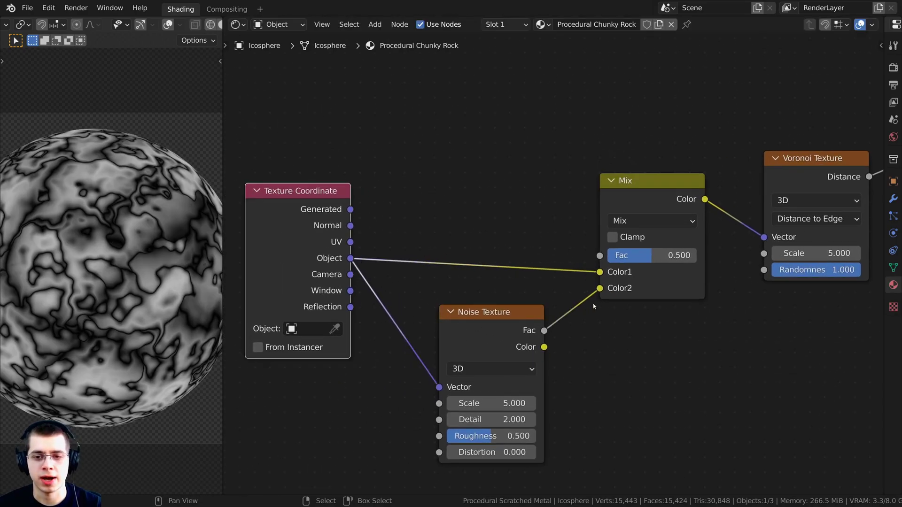
# - Change the Mix node's blend mode to Add and lower its Fac to 0
pyautogui.moveTo(594, 306); pyautogui.dragTo(520, 334, button='middle')
pyautogui.moveTo(553, 218); pyautogui.dragTo(558, 217)
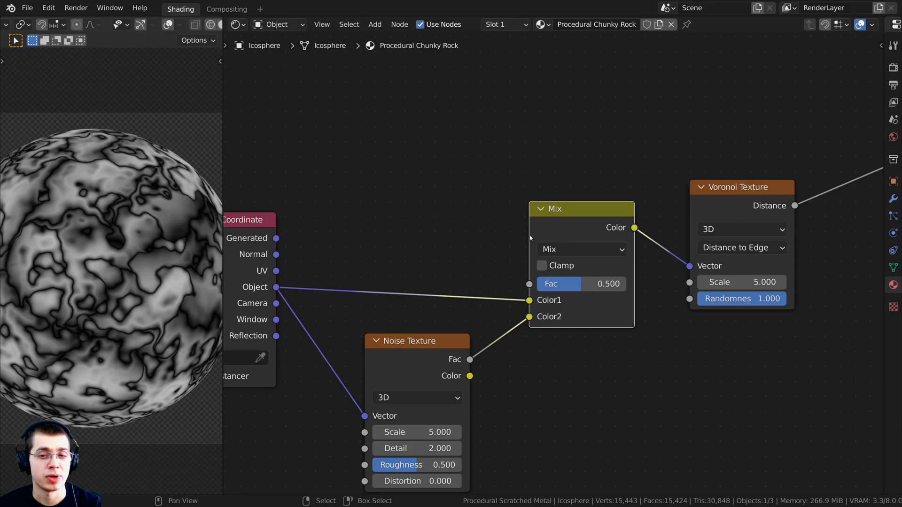
pyautogui.click(570, 254)
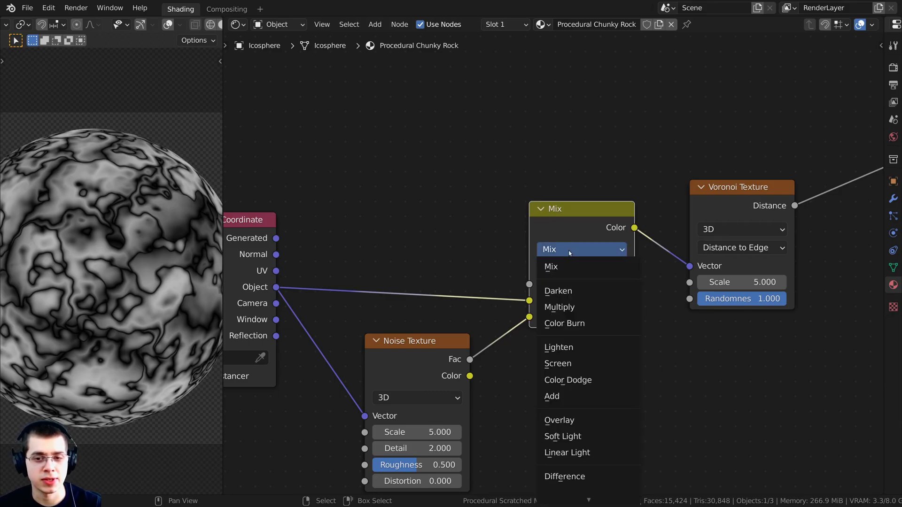
pyautogui.click(579, 402)
pyautogui.moveTo(579, 328); pyautogui.dragTo(573, 318, button='middle')
pyautogui.scroll(-1, 573, 319)
pyautogui.moveTo(573, 273)
pyautogui.mouseDown()
pyautogui.moveTo(614, 273)
pyautogui.moveTo(548, 274)
pyautogui.moveTo(562, 275)
pyautogui.mouseUp()
pyautogui.scroll(1, 573, 273)
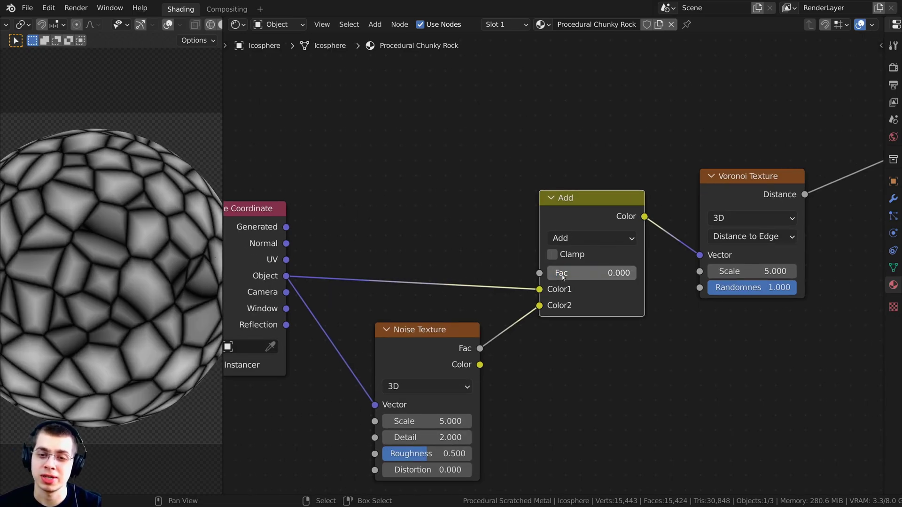
# - Try raising the Add node's Fac to compare the noise distortion on the sphere, and return it to 0
pyautogui.scroll(2, 562, 275)
pyautogui.scroll(-3, 470, 301)
pyautogui.moveTo(422, 305); pyautogui.dragTo(520, 290, button='middle')
pyautogui.moveTo(343, 264); pyautogui.dragTo(340, 263)
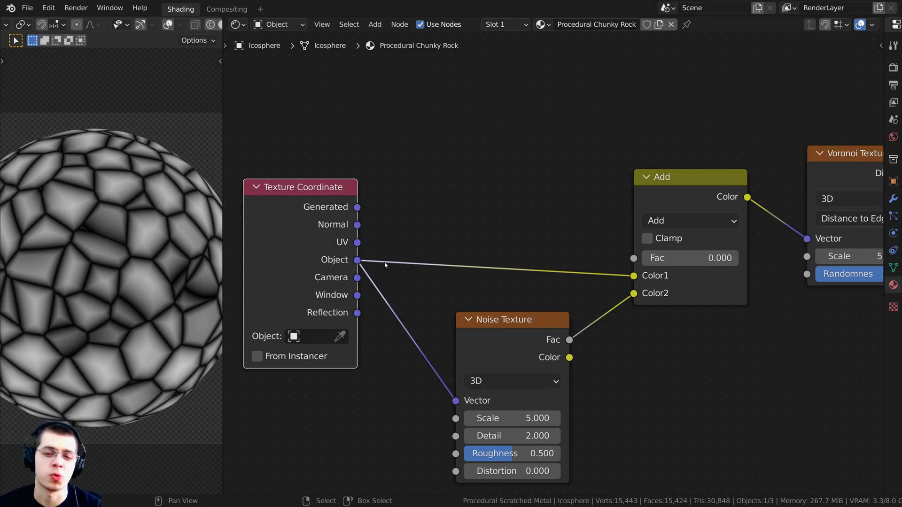
pyautogui.moveTo(456, 226); pyautogui.dragTo(420, 232, button='middle')
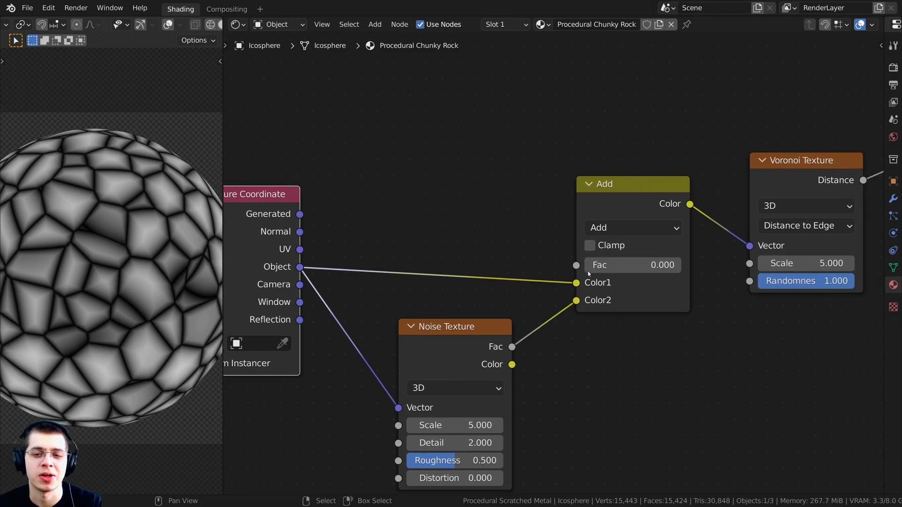
pyautogui.moveTo(587, 272); pyautogui.dragTo(630, 271)
pyautogui.moveTo(455, 339); pyautogui.dragTo(437, 333)
pyautogui.moveTo(611, 265); pyautogui.dragTo(585, 265)
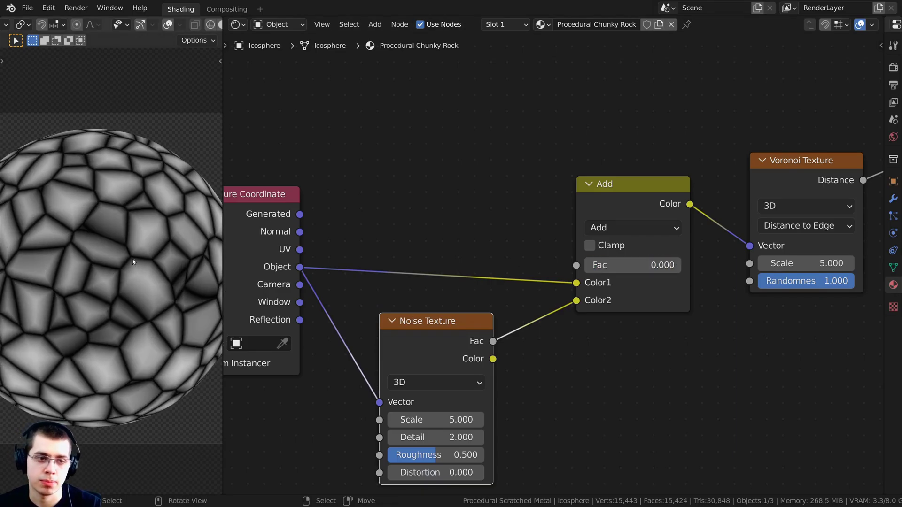
# - Set the Add node's Fac to 0.2 while viewing the cells up close
pyautogui.scroll(6, 132, 262)
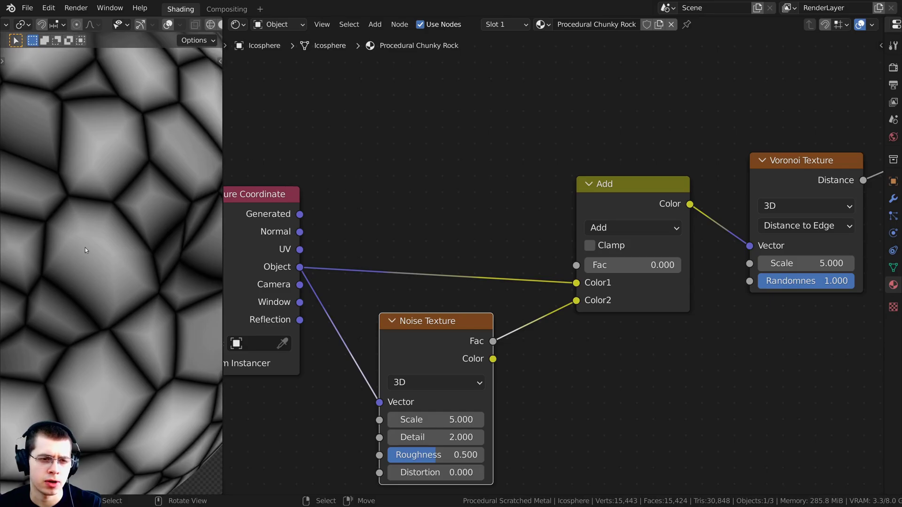
pyautogui.click(616, 265)
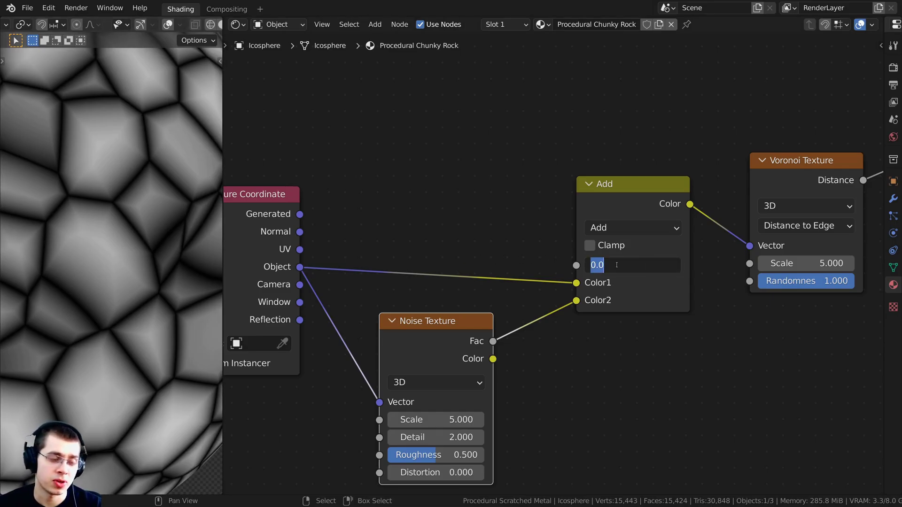
pyautogui.write('.2')
pyautogui.press('Return')
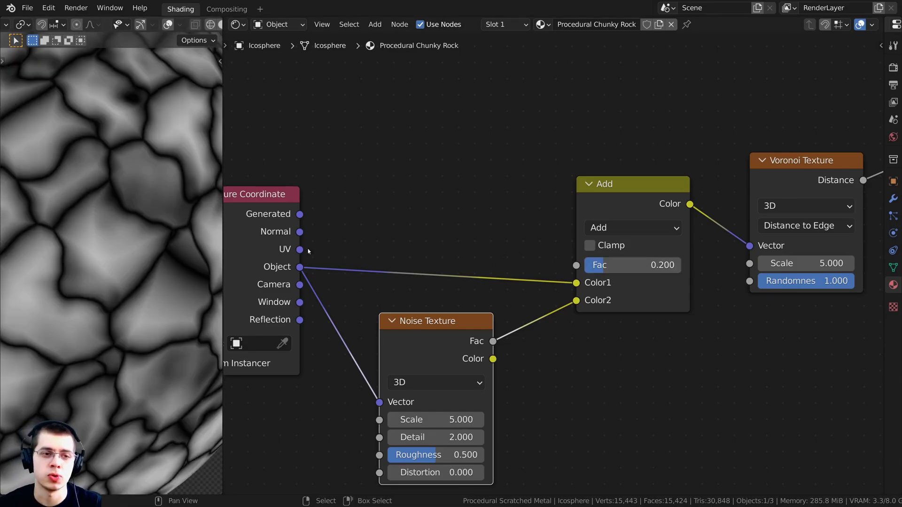
# - Examine the distorted cell edges on the whole sphere and in close-up
pyautogui.scroll(-6, 120, 180)
pyautogui.moveTo(461, 332); pyautogui.dragTo(460, 340)
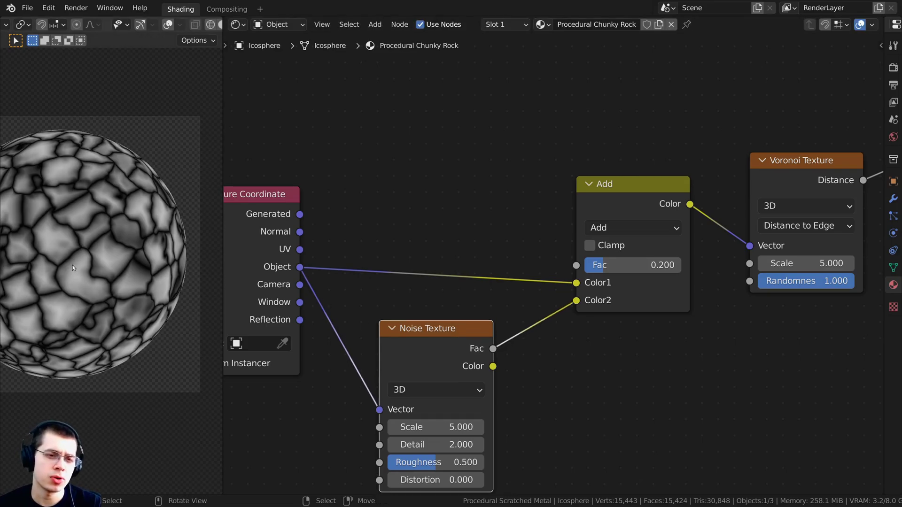
pyautogui.scroll(2, 74, 251)
pyautogui.keyDown('shift'); pyautogui.moveTo(72, 265); pyautogui.dragTo(119, 296, button='middle'); pyautogui.keyUp('shift')
pyautogui.scroll(-3, 71, 284)
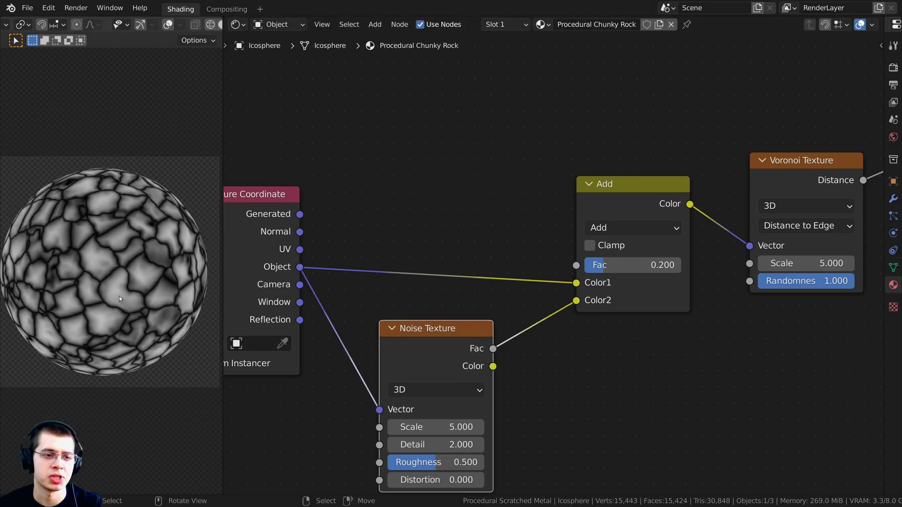
pyautogui.scroll(6, 119, 296)
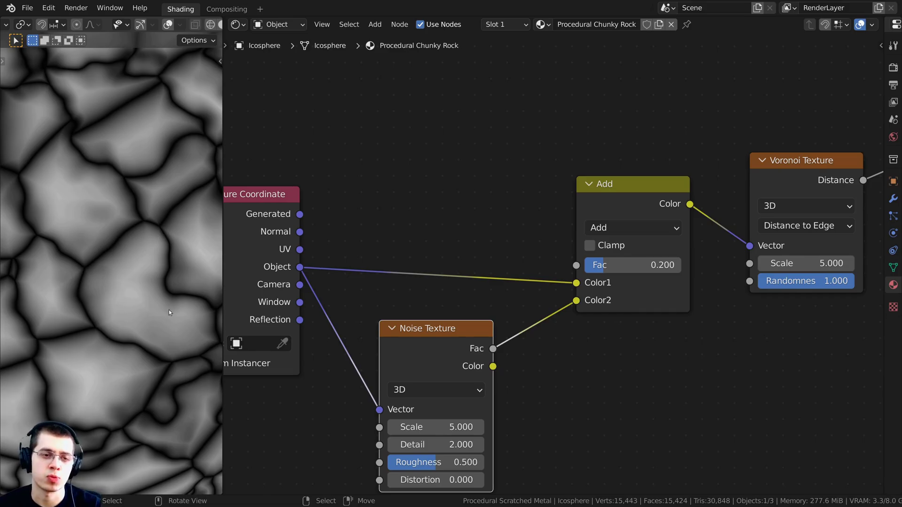
pyautogui.moveTo(418, 302); pyautogui.dragTo(424, 223, button='middle')
pyautogui.scroll(-2, 425, 222)
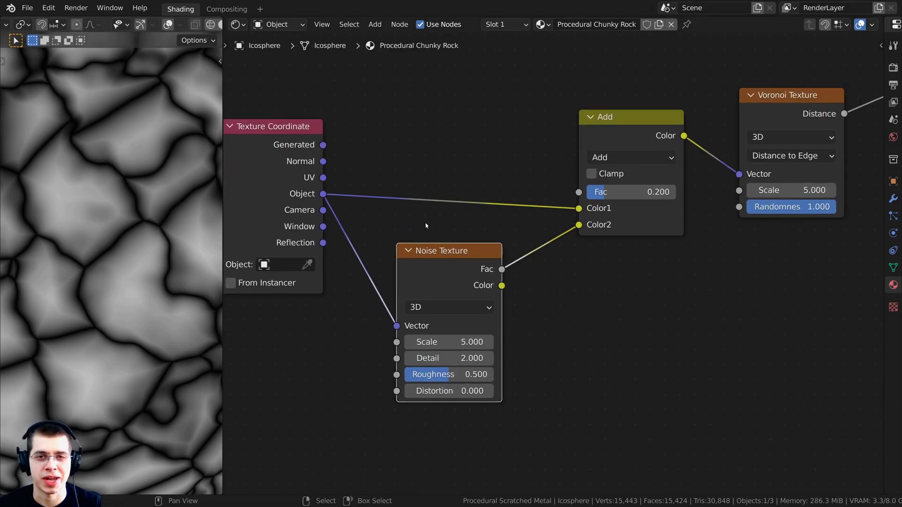
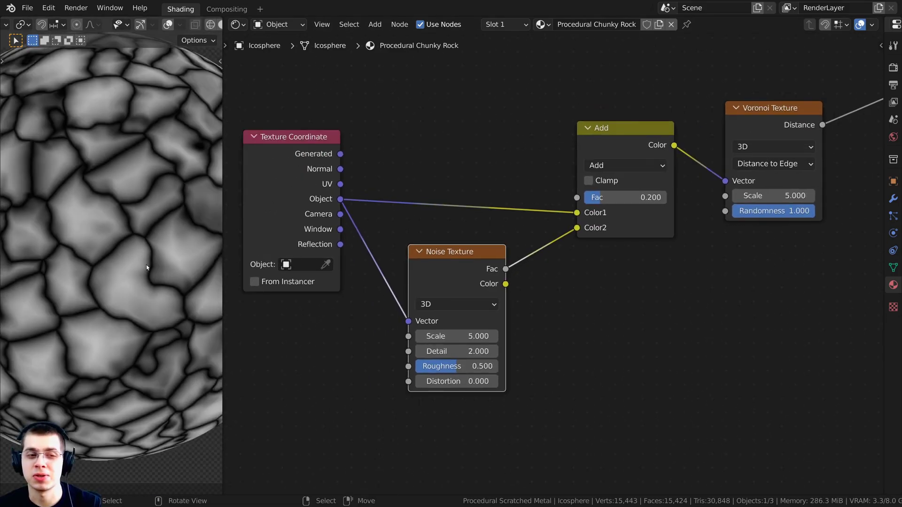
# - Raise the Noise Texture's Detail to 15 and check the rougher cell edges across the sphere
pyautogui.scroll(5, 134, 266)
pyautogui.scroll(1, 625, 313)
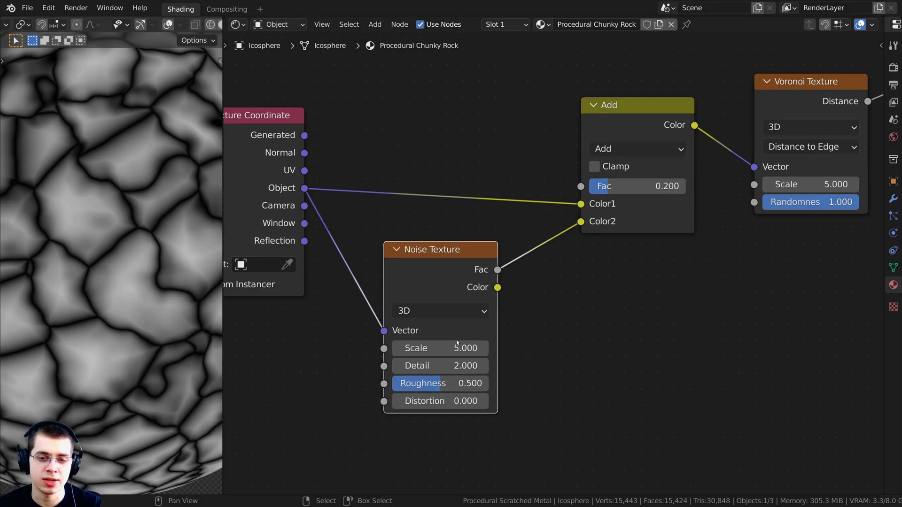
pyautogui.moveTo(440, 366); pyautogui.dragTo(470, 366)
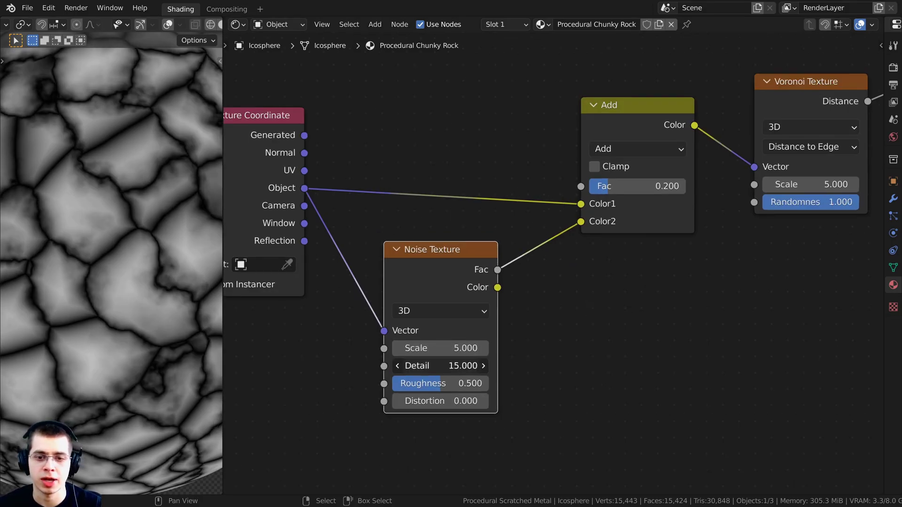
pyautogui.scroll(-4, 95, 179)
pyautogui.scroll(-2, 108, 258)
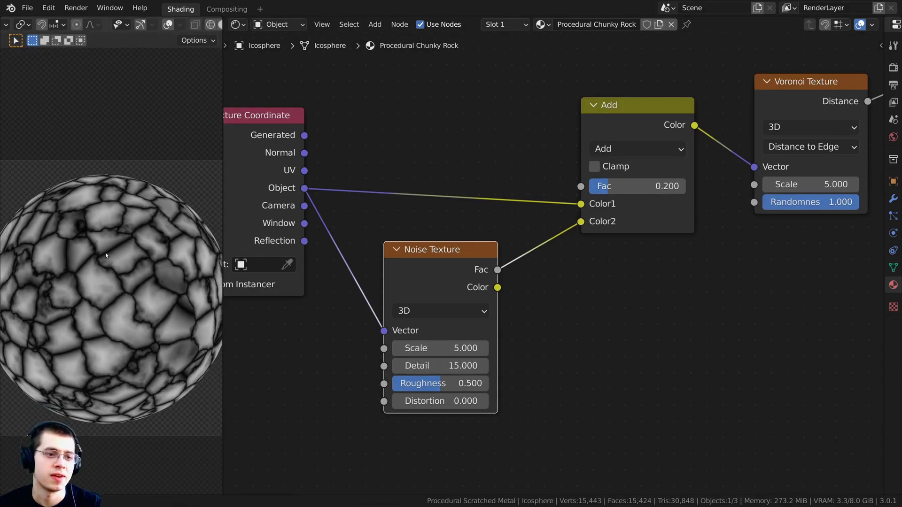
pyautogui.scroll(-2, 403, 382)
pyautogui.scroll(2, 402, 382)
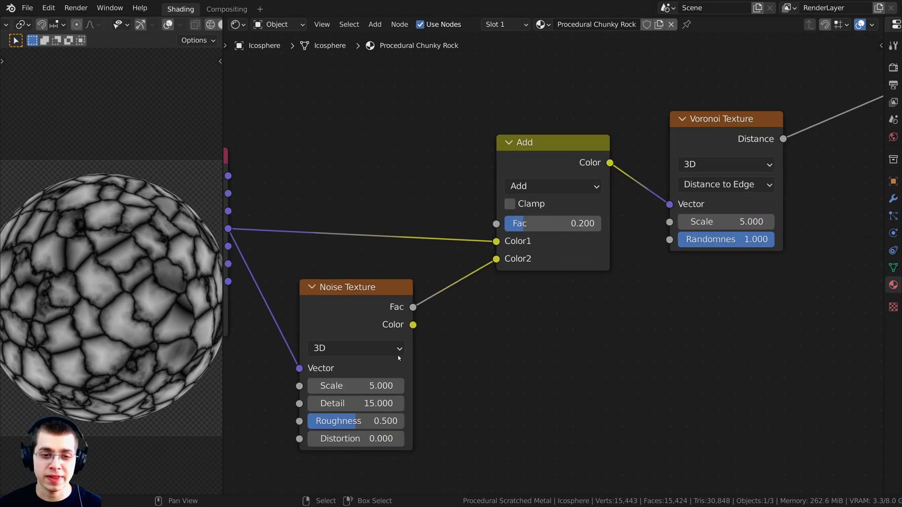
# - Set the Scale to 6 on both the Noise Texture and the Voronoi Texture
pyautogui.click(382, 386)
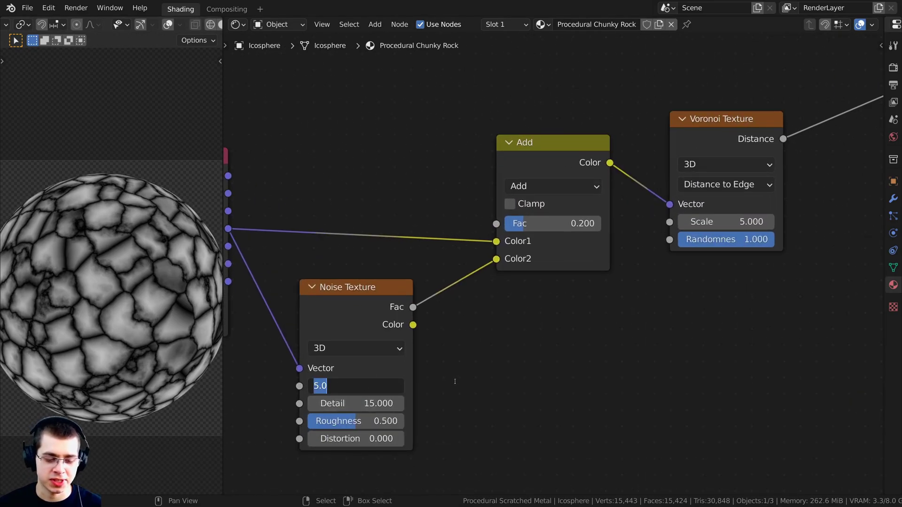
pyautogui.write('6')
pyautogui.press('Return')
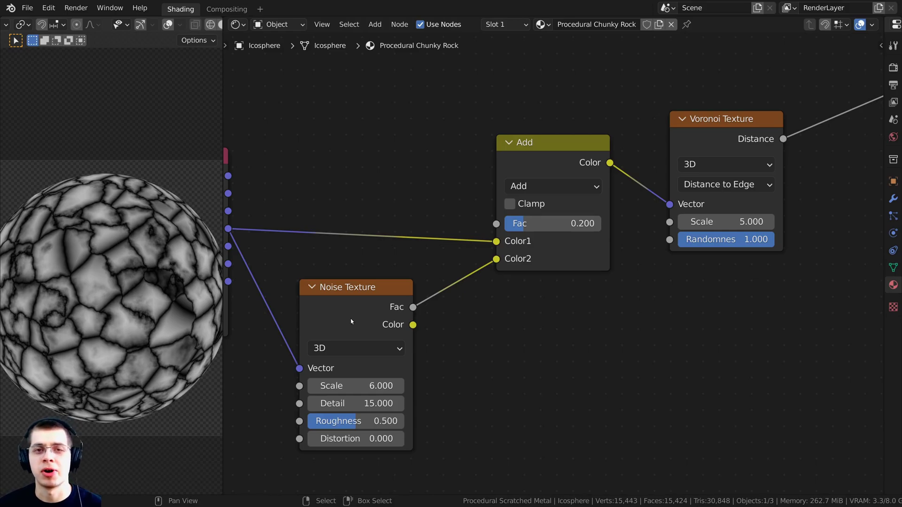
pyautogui.moveTo(351, 319); pyautogui.dragTo(291, 392, button='middle')
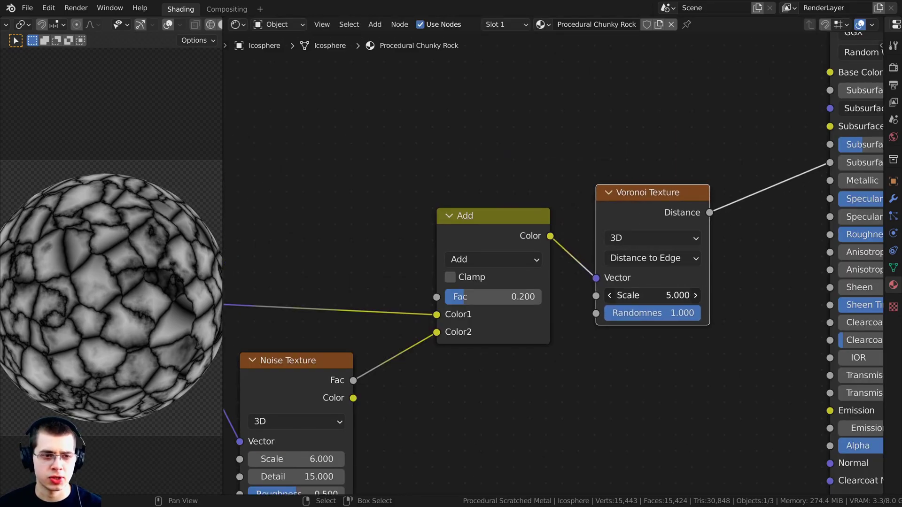
pyautogui.click(677, 296)
pyautogui.write('6')
pyautogui.press('Return')
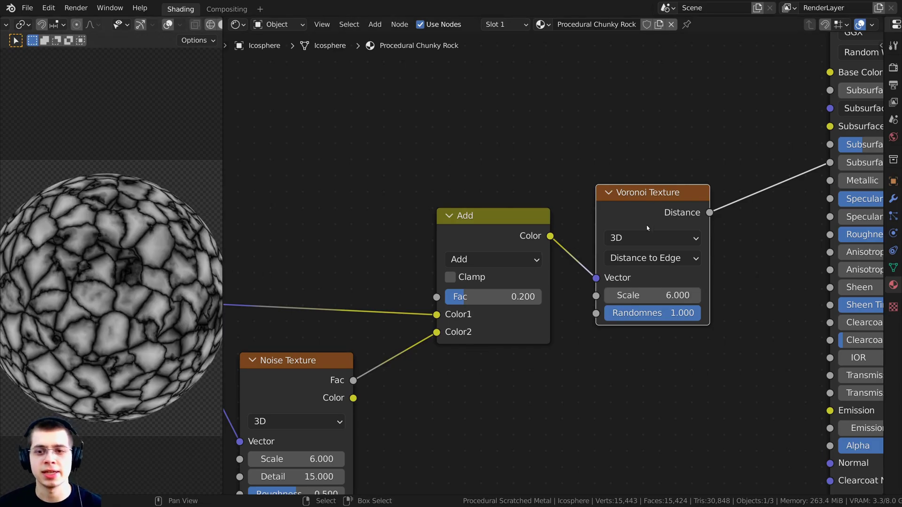
# - Move the Texture Coordinate, Noise Texture, Add and Voronoi Texture nodes together farther from the Principled BSDF to make room
pyautogui.scroll(-3, 646, 225)
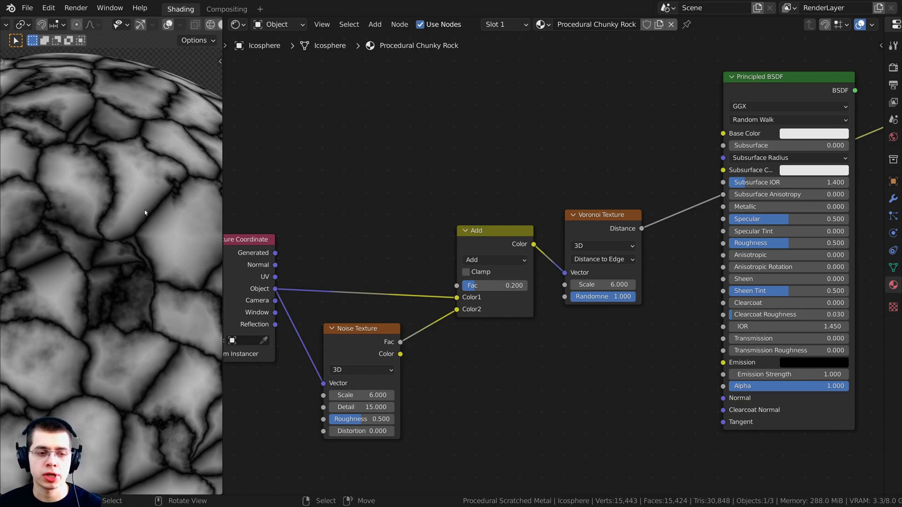
pyautogui.scroll(-2, 595, 180)
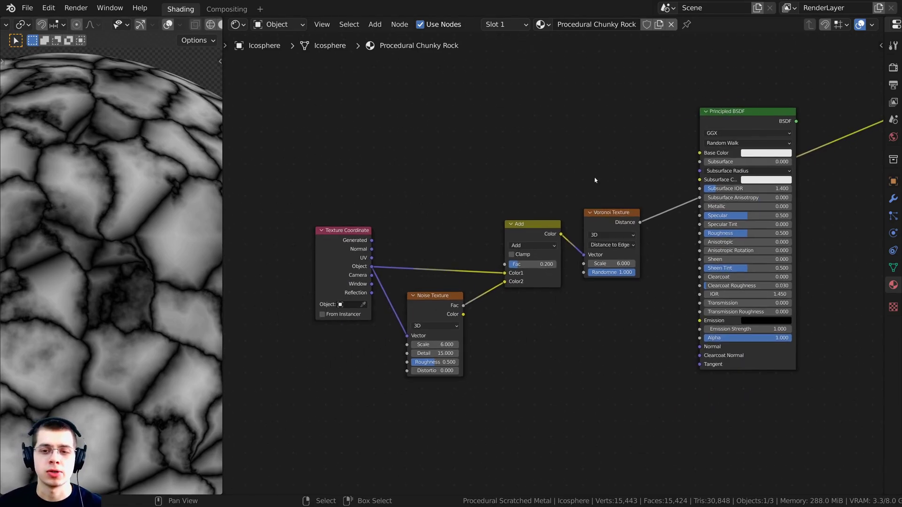
pyautogui.press('b')
pyautogui.moveTo(640, 133); pyautogui.dragTo(258, 412)
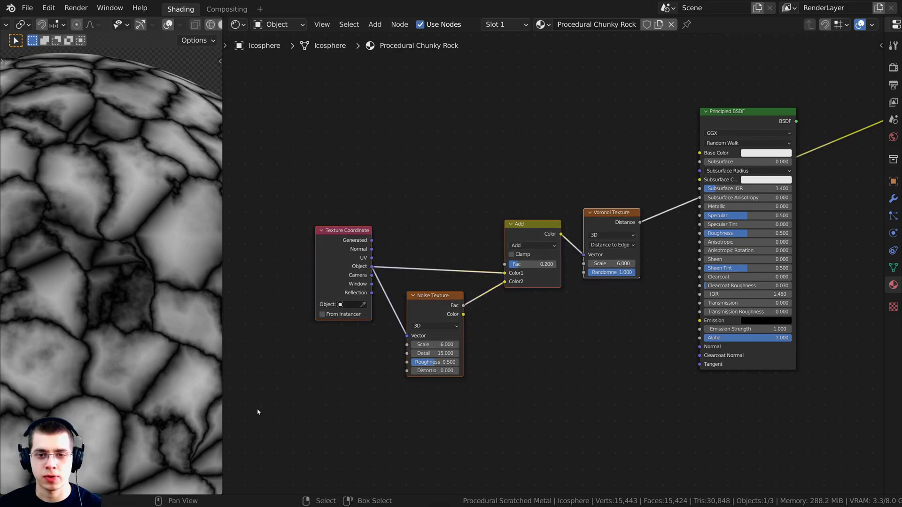
pyautogui.press('g')
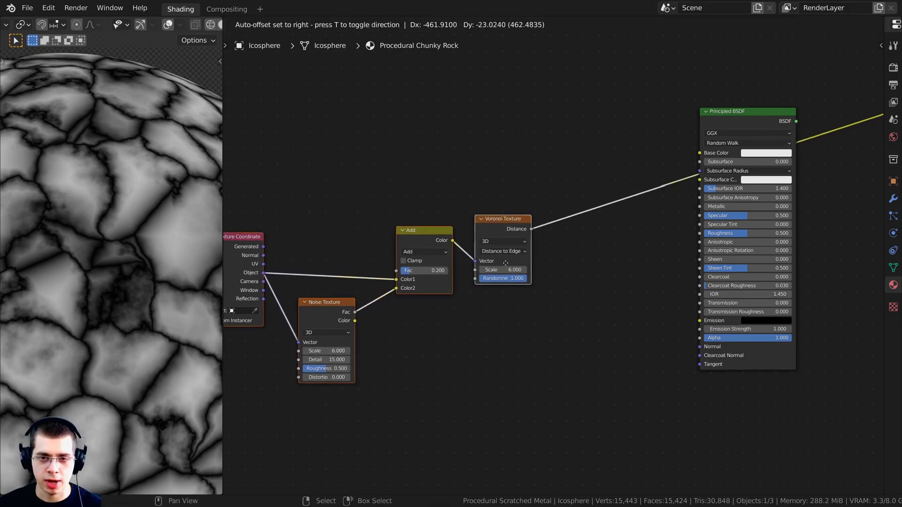
pyautogui.click(468, 264)
pyautogui.hotkey('alt', 'a')
pyautogui.moveTo(462, 265); pyautogui.dragTo(485, 266, button='middle')
pyautogui.scroll(-1, 516, 237)
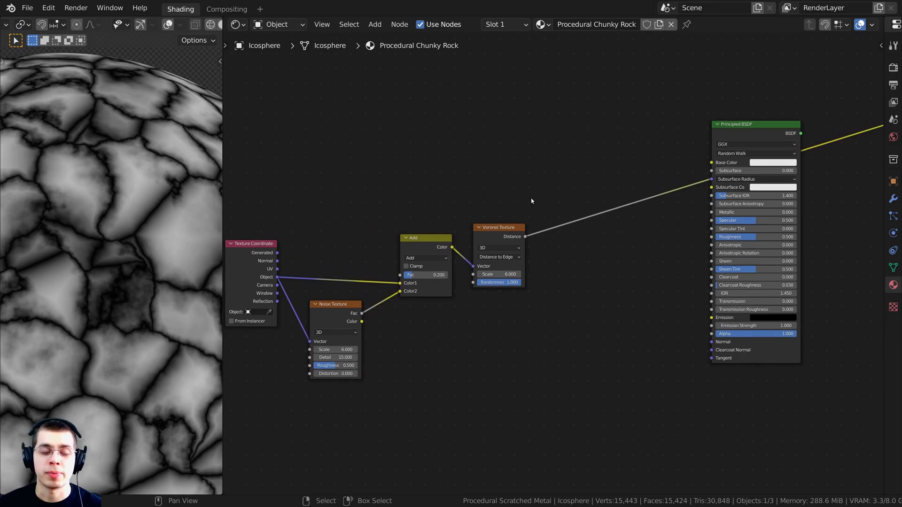
# - Insert a ColorRamp node on the link coming out of the Voronoi Texture's Distance output
pyautogui.hotkey('shift', 'a')
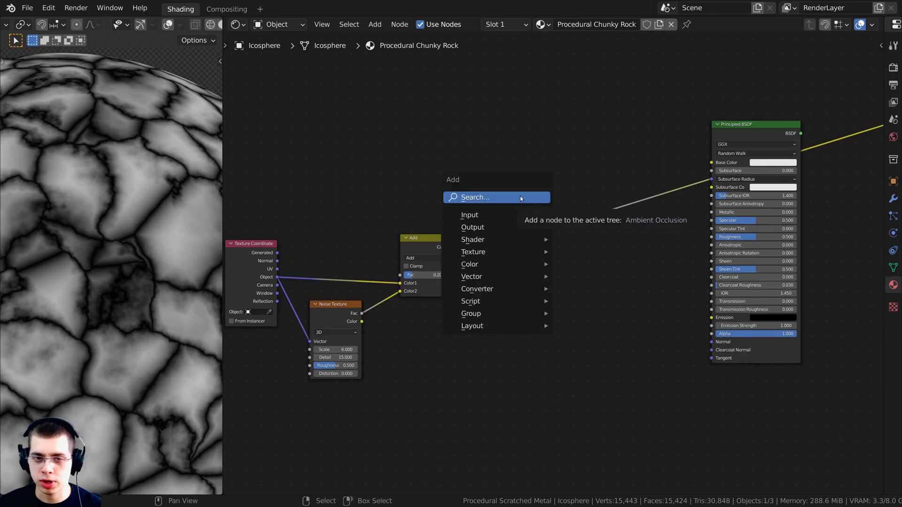
pyautogui.click(477, 199)
pyautogui.write('col')
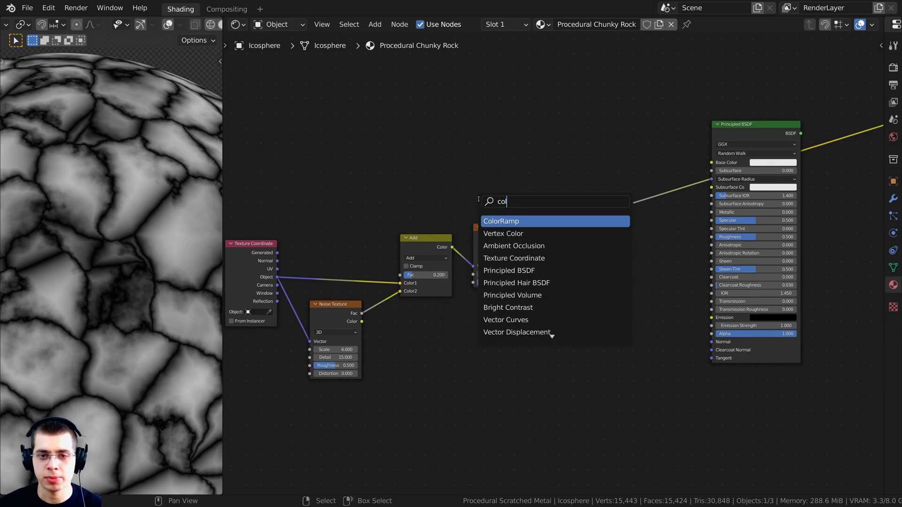
pyautogui.click(495, 219)
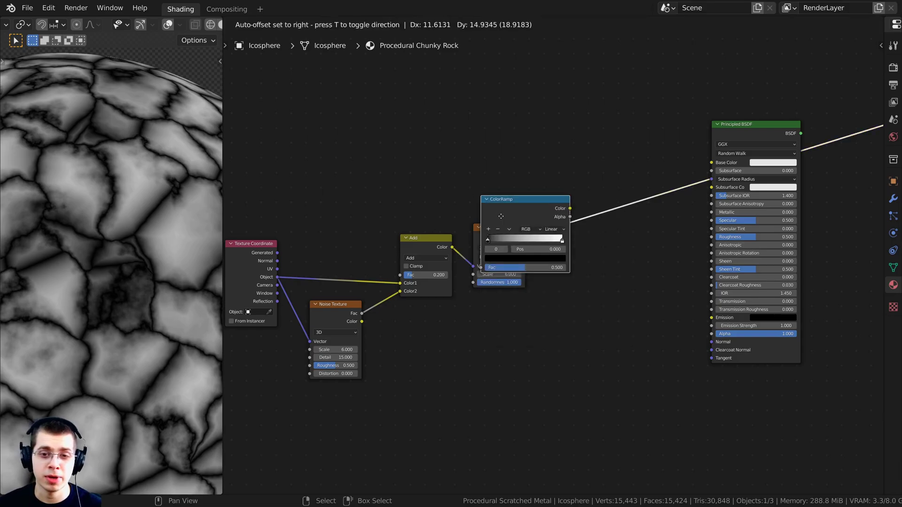
pyautogui.click(567, 221)
# - Try the ColorRamp's black stop at about 0.078 and its white stop at about 0.547
pyautogui.scroll(2, 507, 237)
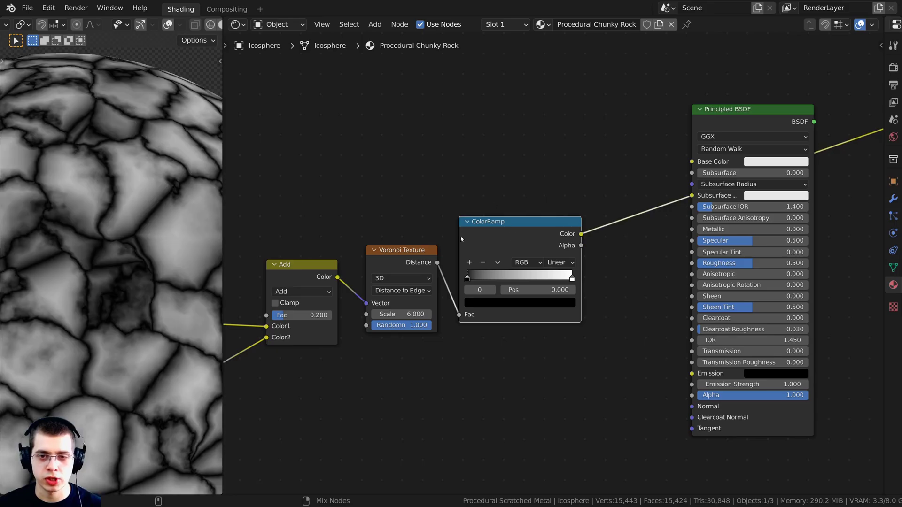
pyautogui.scroll(1, 457, 256)
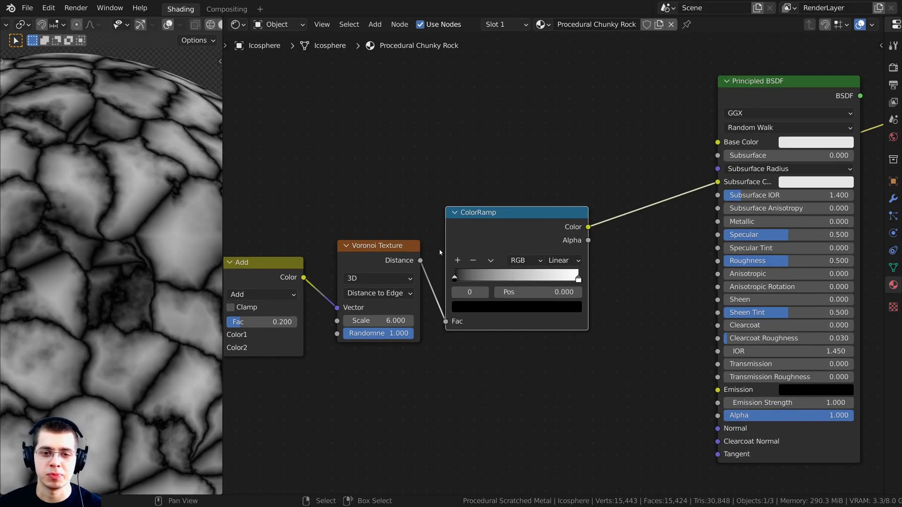
pyautogui.scroll(2, 423, 282)
pyautogui.moveTo(404, 286); pyautogui.dragTo(419, 287)
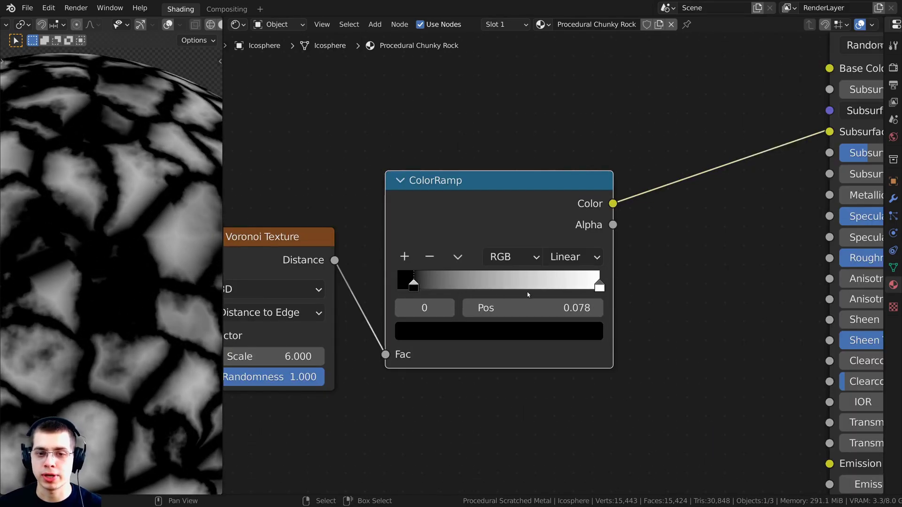
pyautogui.moveTo(587, 289); pyautogui.dragTo(494, 294)
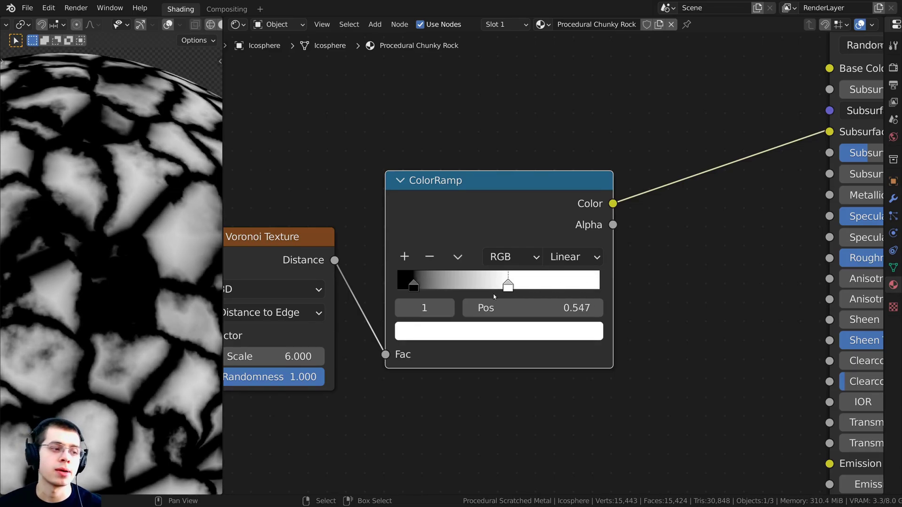
# - Set the ColorRamp's black stop to about 0.031 and its white stop to about 0.280
pyautogui.scroll(-4, 493, 295)
pyautogui.scroll(4, 549, 299)
pyautogui.moveTo(549, 299); pyautogui.dragTo(611, 299, button='middle')
pyautogui.moveTo(475, 285); pyautogui.dragTo(454, 284)
pyautogui.scroll(1, 468, 285)
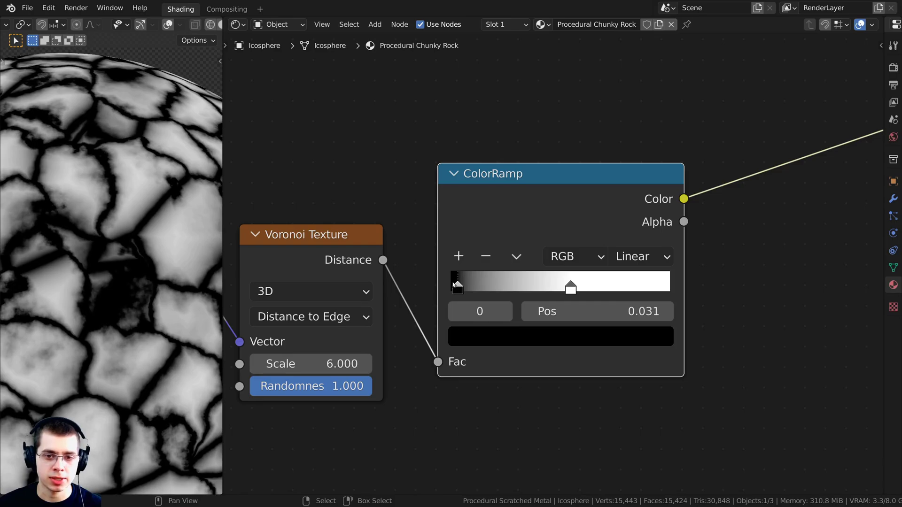
pyautogui.scroll(1, 580, 295)
pyautogui.moveTo(612, 292); pyautogui.dragTo(546, 289)
# - Examine the contrast between the cells and their dark cracks up close and on the whole sphere
pyautogui.scroll(-5, 127, 300)
pyautogui.scroll(8, 127, 300)
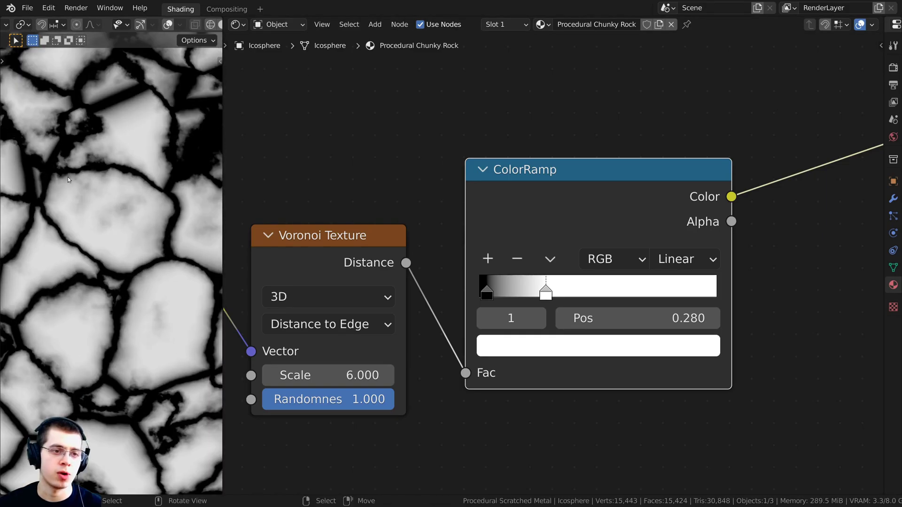
pyautogui.scroll(3, 125, 182)
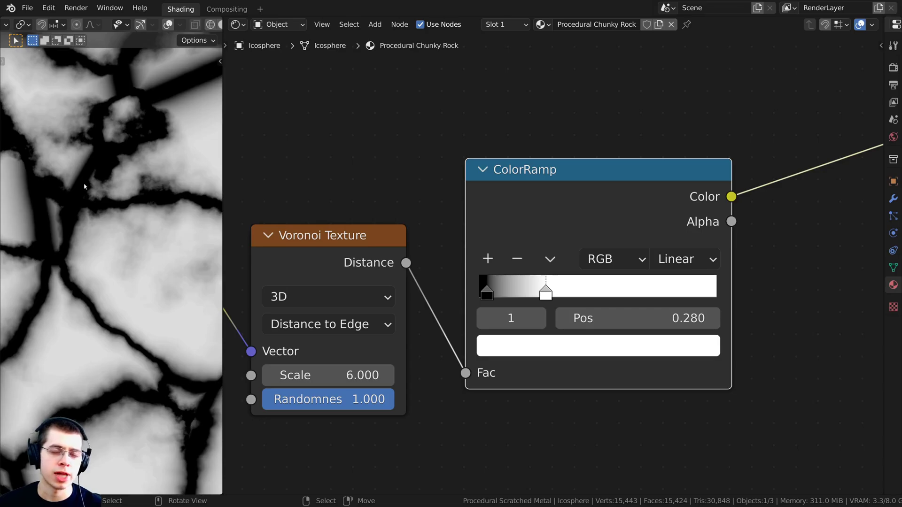
pyautogui.scroll(2, 89, 183)
pyautogui.scroll(-10, 87, 187)
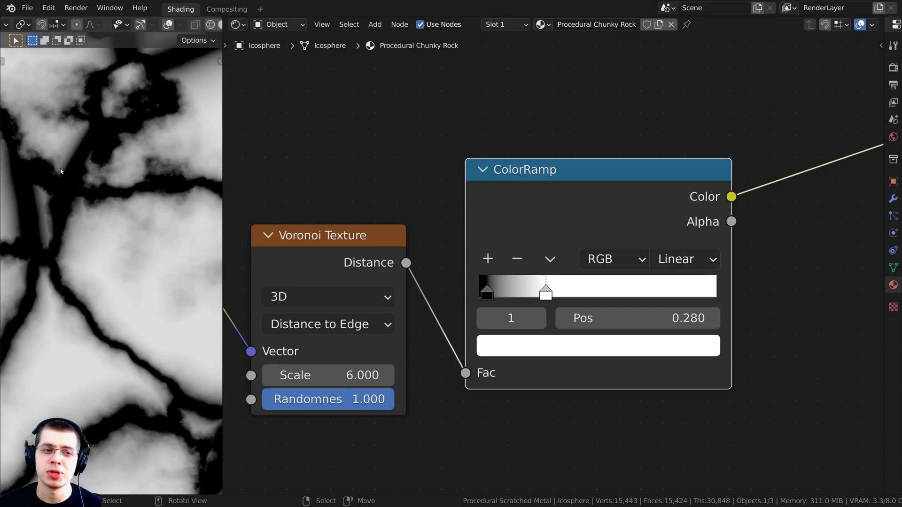
pyautogui.scroll(-2, 650, 255)
pyautogui.scroll(-2, 520, 289)
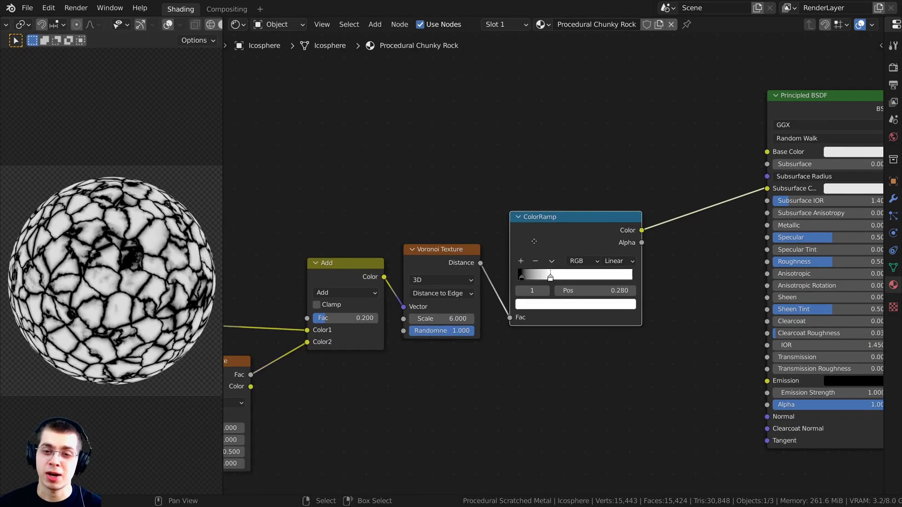
# - Add a Displacement node just below the Principled BSDF
pyautogui.scroll(1, 504, 243)
pyautogui.scroll(-1, 486, 188)
pyautogui.hotkey('shift', 'a')
pyautogui.click(455, 189)
pyautogui.write('dis')
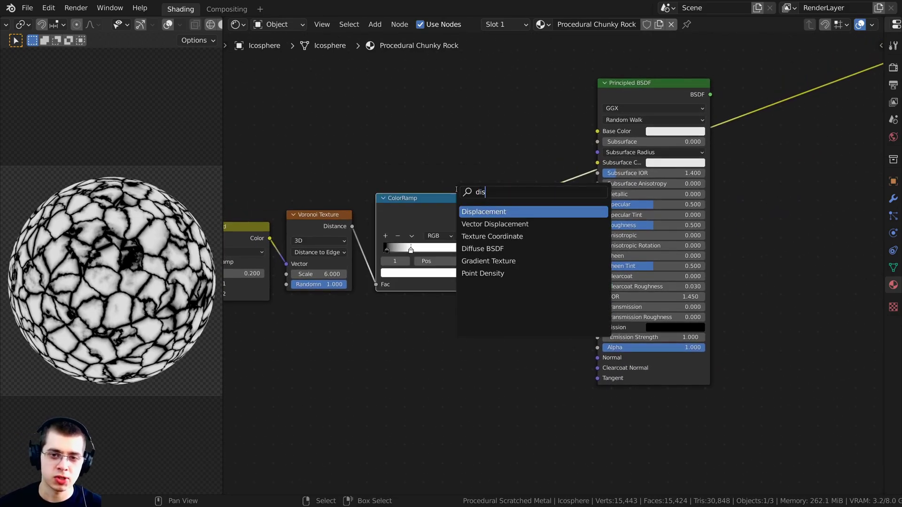
pyautogui.click(484, 212)
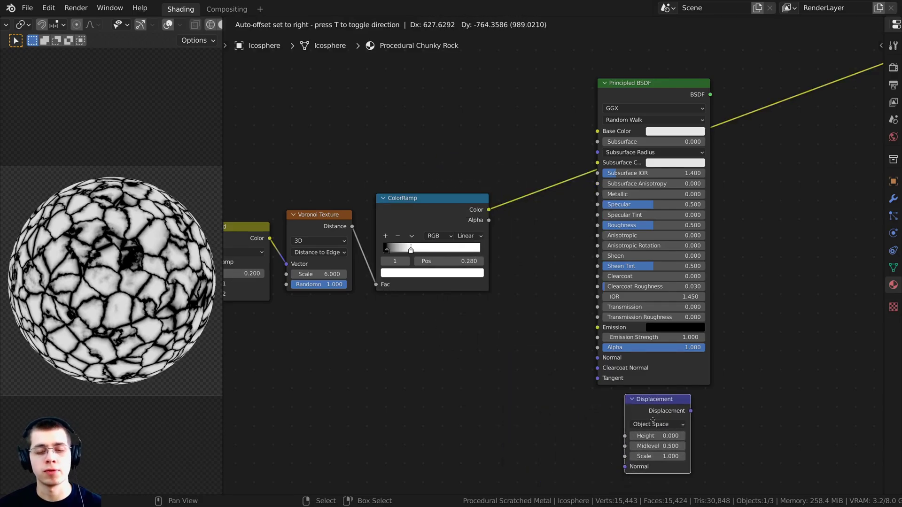
pyautogui.click(653, 420)
pyautogui.scroll(-2, 604, 306)
pyautogui.scroll(2, 636, 261)
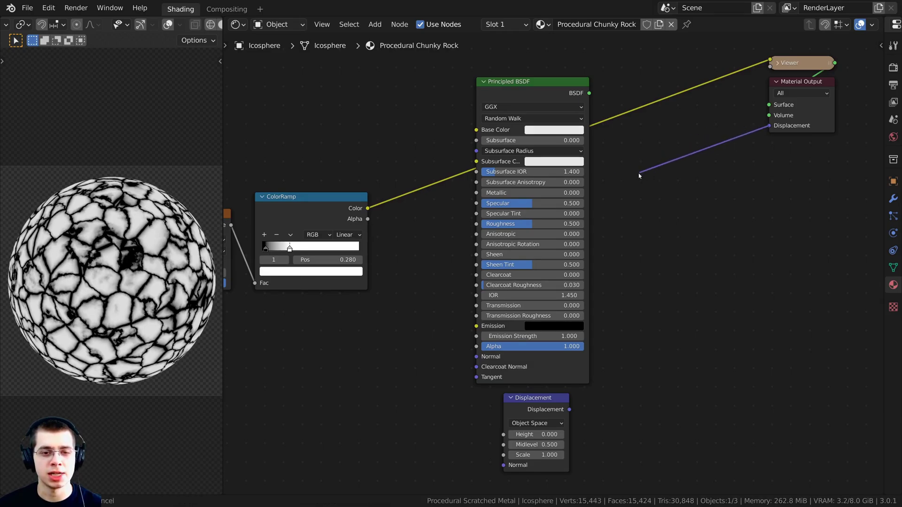
# - Slightly reposition the ColorRamp, Displacement and Material Output nodes
pyautogui.moveTo(323, 197); pyautogui.dragTo(305, 192)
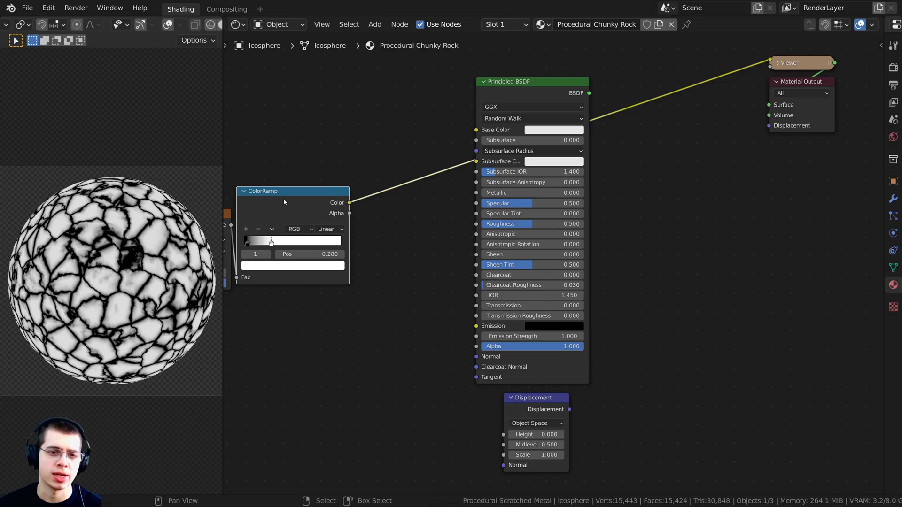
pyautogui.moveTo(285, 199); pyautogui.dragTo(292, 211)
pyautogui.click(543, 412)
pyautogui.moveTo(543, 413); pyautogui.dragTo(547, 412)
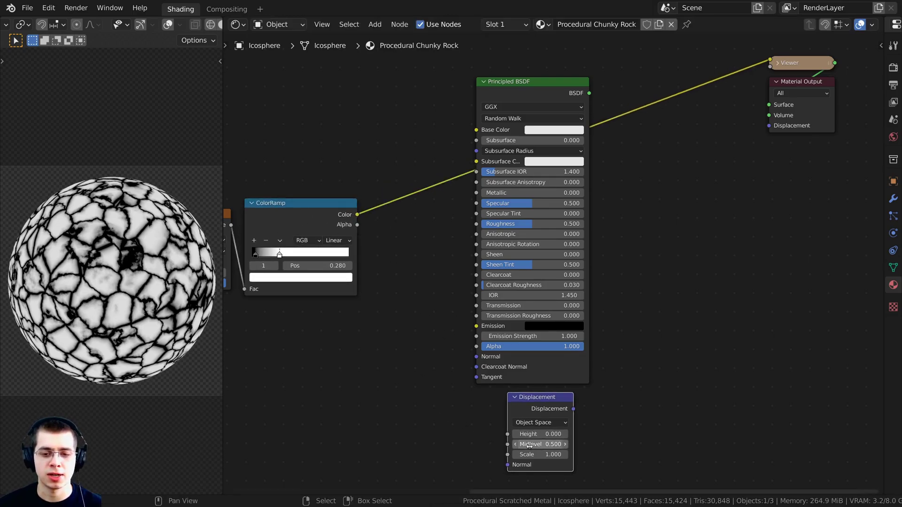
pyautogui.moveTo(792, 104); pyautogui.dragTo(799, 111)
# - Connect the ColorRamp's Color output to the Displacement node's Height input
pyautogui.scroll(1, 395, 298)
pyautogui.moveTo(395, 299); pyautogui.dragTo(434, 245, button='middle')
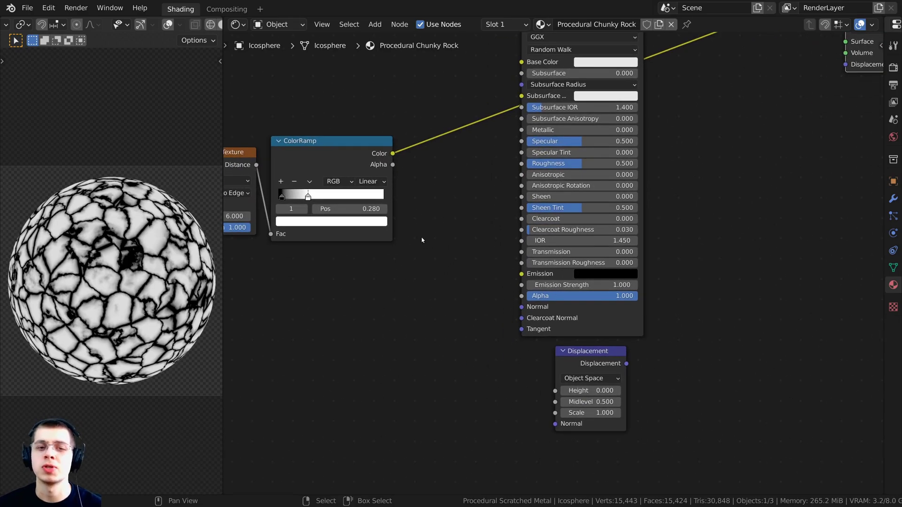
pyautogui.moveTo(402, 211); pyautogui.dragTo(402, 217, button='middle')
pyautogui.moveTo(390, 160); pyautogui.dragTo(553, 397)
pyautogui.moveTo(590, 359); pyautogui.dragTo(590, 363)
pyautogui.scroll(-5, 593, 357)
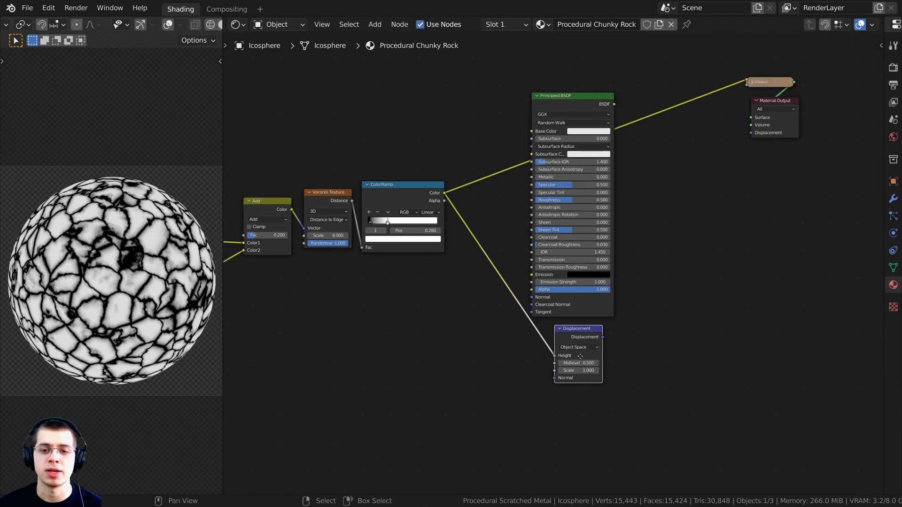
# - Link the Displacement node to the Material Output's Displacement input and the Principled BSDF to its Surface input
pyautogui.moveTo(596, 347); pyautogui.dragTo(569, 363, button='middle')
pyautogui.moveTo(575, 354); pyautogui.dragTo(725, 149)
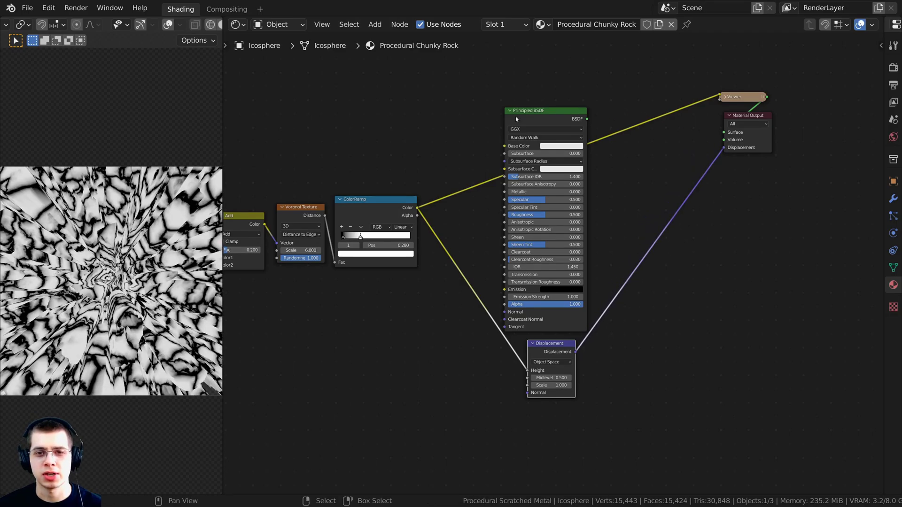
pyautogui.keyDown('ctrl'); pyautogui.keyDown('shift'); pyautogui.click(520, 116); pyautogui.keyUp('shift'); pyautogui.keyUp('ctrl')
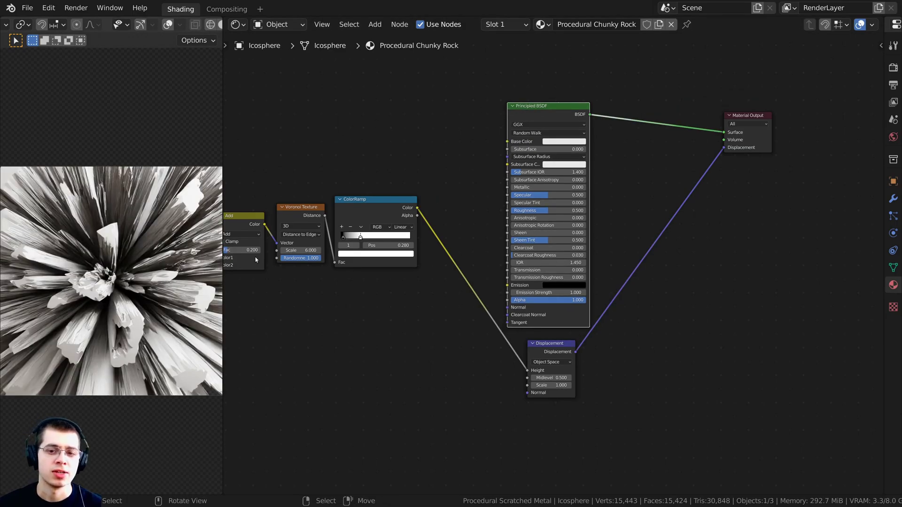
# - Set the Displacement node's Scale to 0.025 and check the rock relief on the sphere up close
pyautogui.moveTo(488, 282); pyautogui.dragTo(487, 240, button='middle')
pyautogui.scroll(4, 495, 267)
pyautogui.moveTo(501, 304); pyautogui.dragTo(480, 204, button='middle')
pyautogui.scroll(6, 488, 207)
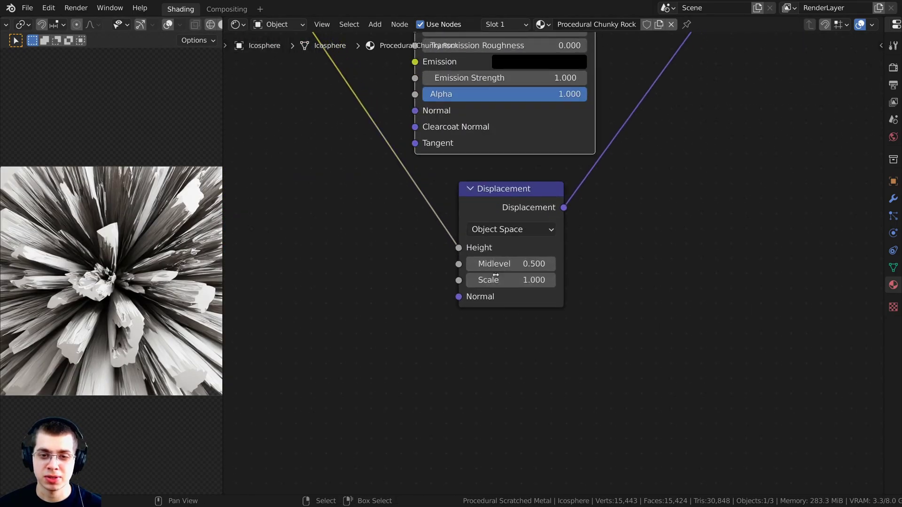
pyautogui.scroll(1, 489, 263)
pyautogui.doubleClick(498, 300)
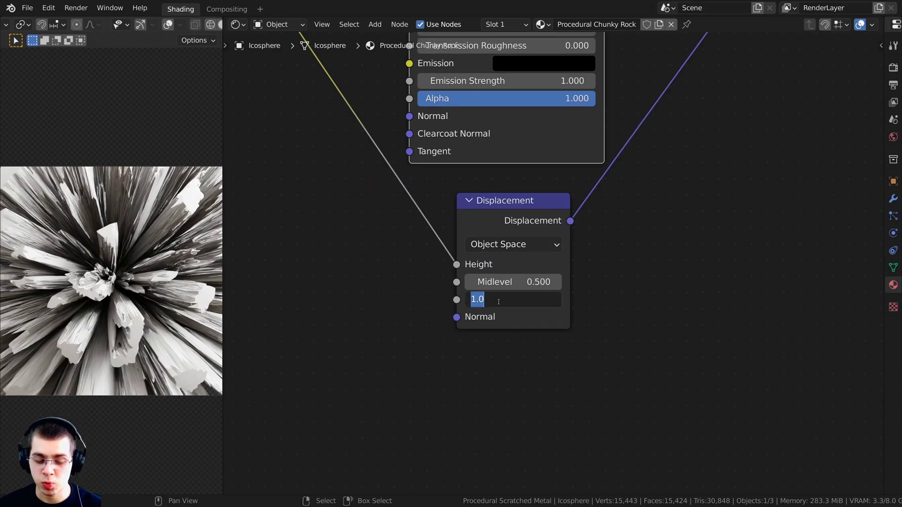
pyautogui.write('.')
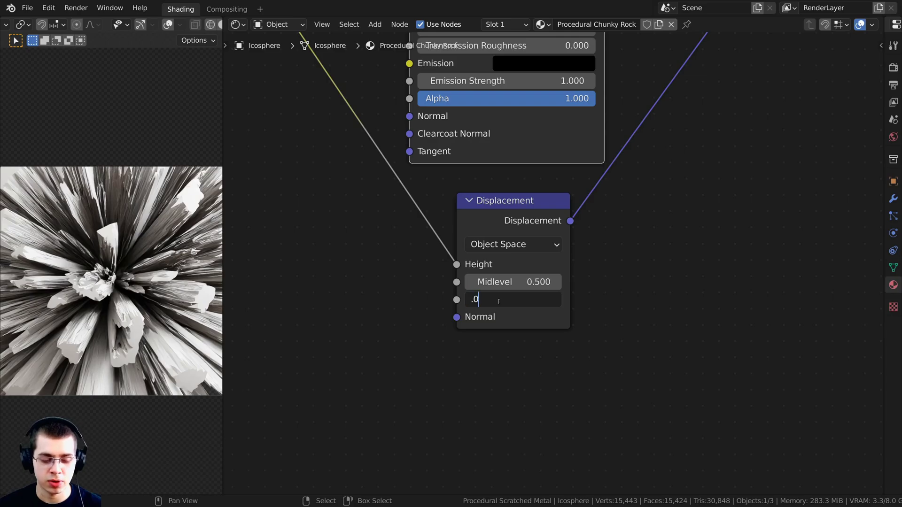
pyautogui.write('025')
pyautogui.press('Return')
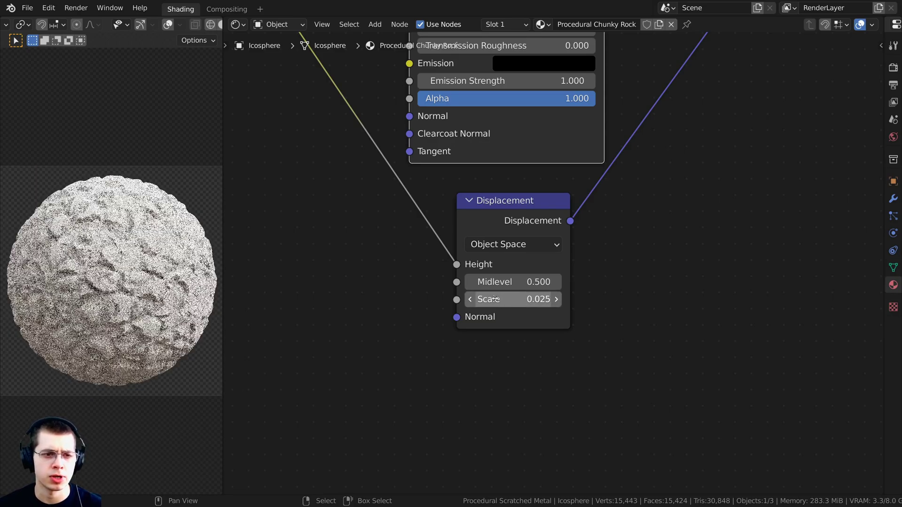
pyautogui.scroll(3, 90, 240)
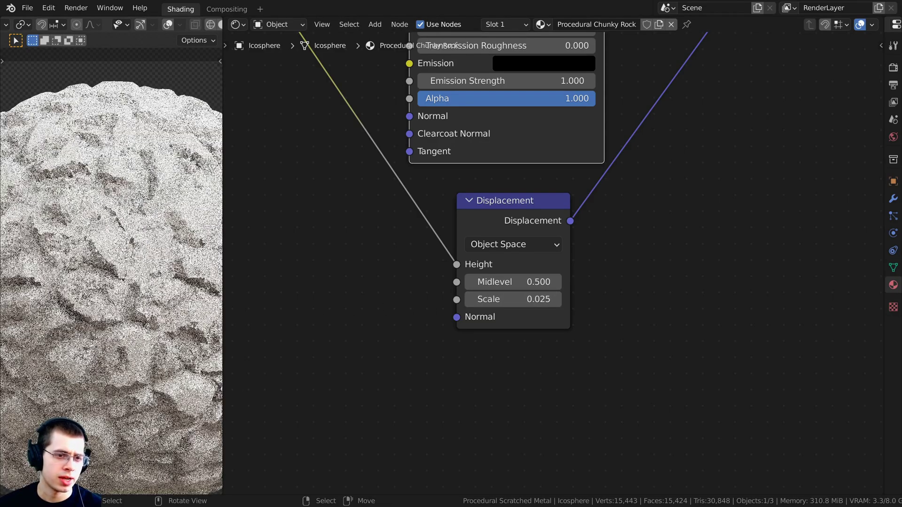
# - Set the Principled BSDF's Base Color to black
pyautogui.scroll(-2, 134, 284)
pyautogui.scroll(-4, 300, 210)
pyautogui.moveTo(416, 99); pyautogui.dragTo(429, 335, button='middle')
pyautogui.moveTo(416, 125); pyautogui.dragTo(397, 159, button='middle')
pyautogui.scroll(1, 397, 159)
pyautogui.scroll(-1, 397, 159)
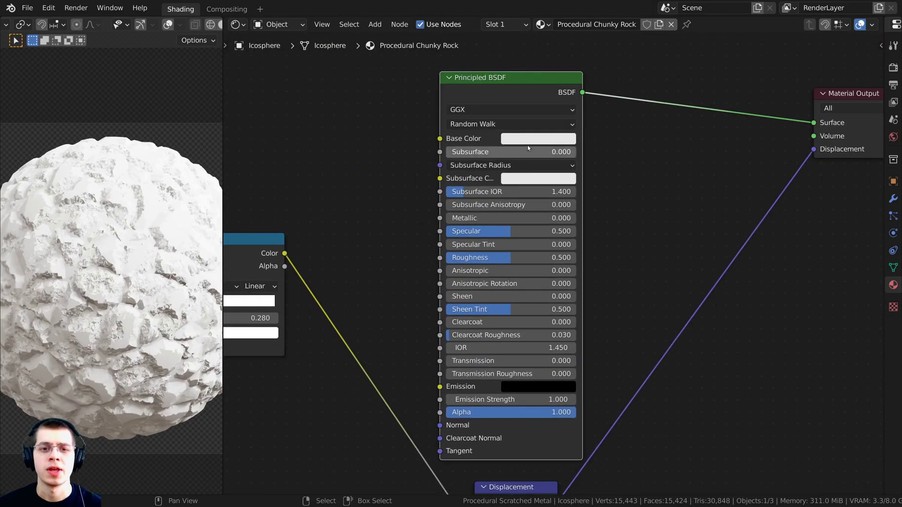
pyautogui.click(539, 140)
pyautogui.moveTo(603, 170); pyautogui.dragTo(603, 240)
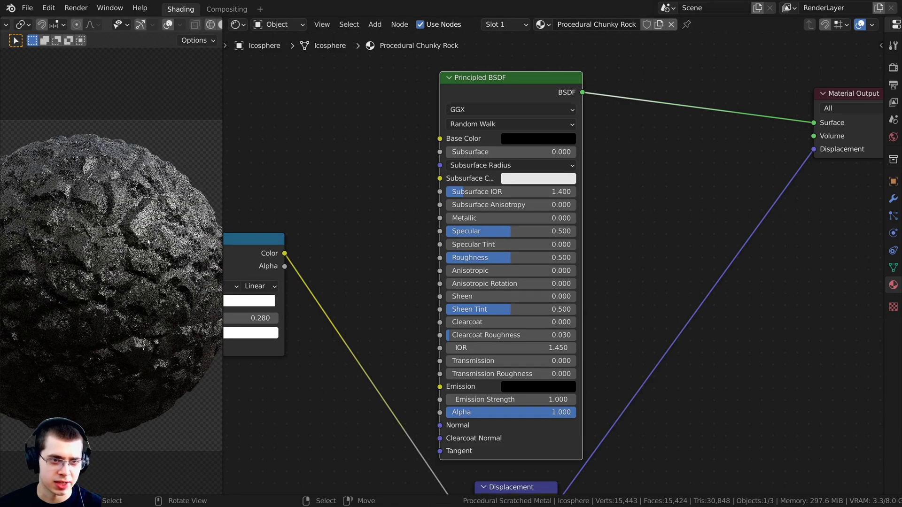
# - Examine the dark rock surface on the sphere up close and from a distance, checking the displaced cracks and chunk edges
pyautogui.scroll(1, 143, 205)
pyautogui.scroll(-1, 148, 189)
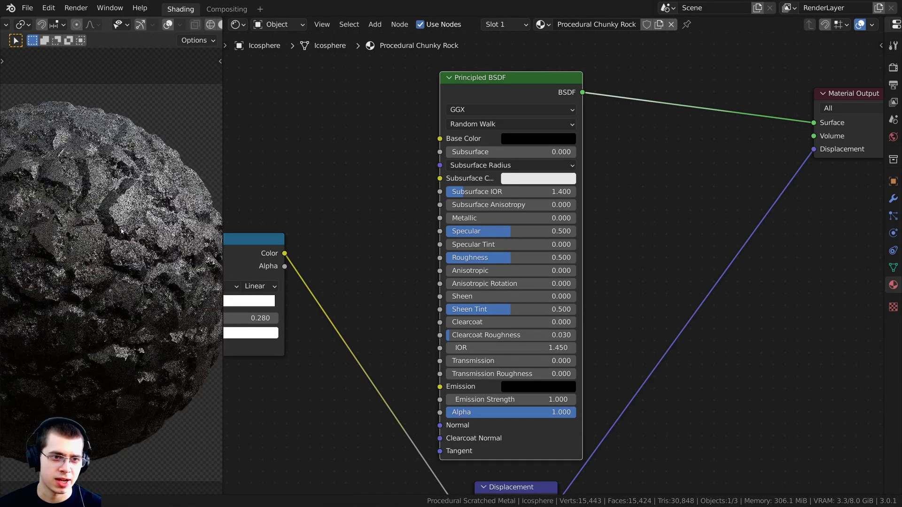
pyautogui.scroll(5, 128, 248)
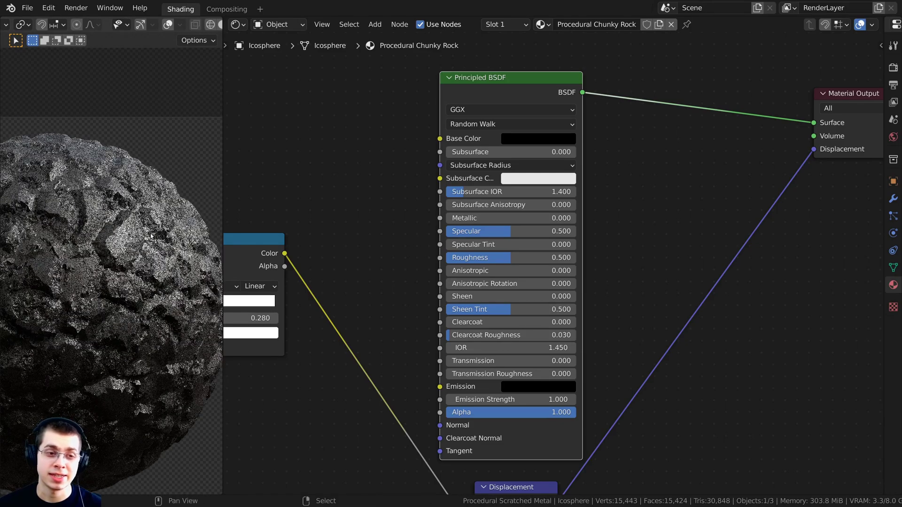
pyautogui.scroll(2, 132, 226)
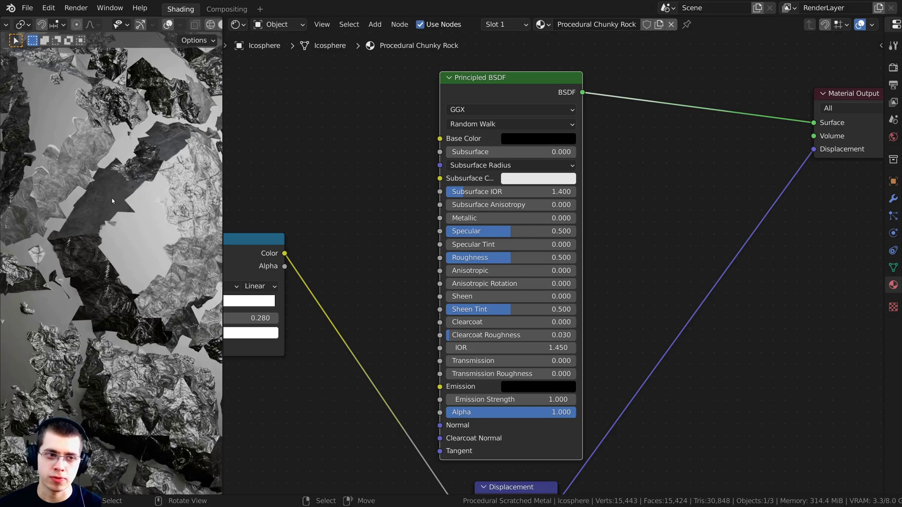
pyautogui.scroll(-2, 96, 181)
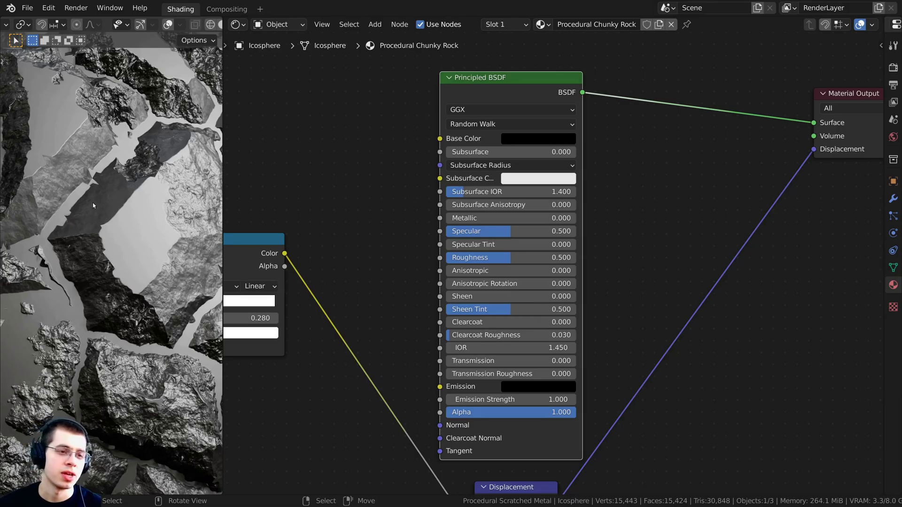
pyautogui.scroll(2, 93, 206)
pyautogui.keyDown('shift'); pyautogui.moveTo(92, 206); pyautogui.dragTo(159, 301, button='middle'); pyautogui.keyUp('shift')
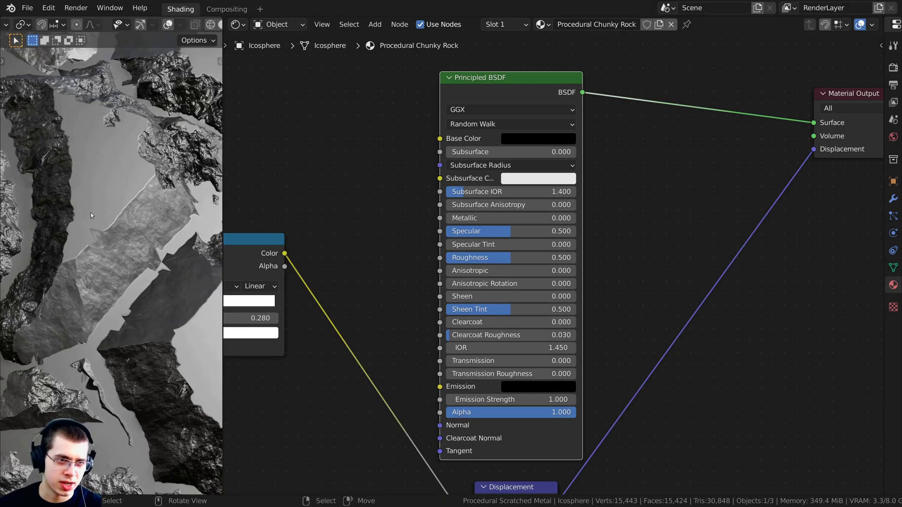
pyautogui.scroll(-3, 86, 298)
pyautogui.scroll(4, 122, 247)
pyautogui.scroll(-4, 122, 248)
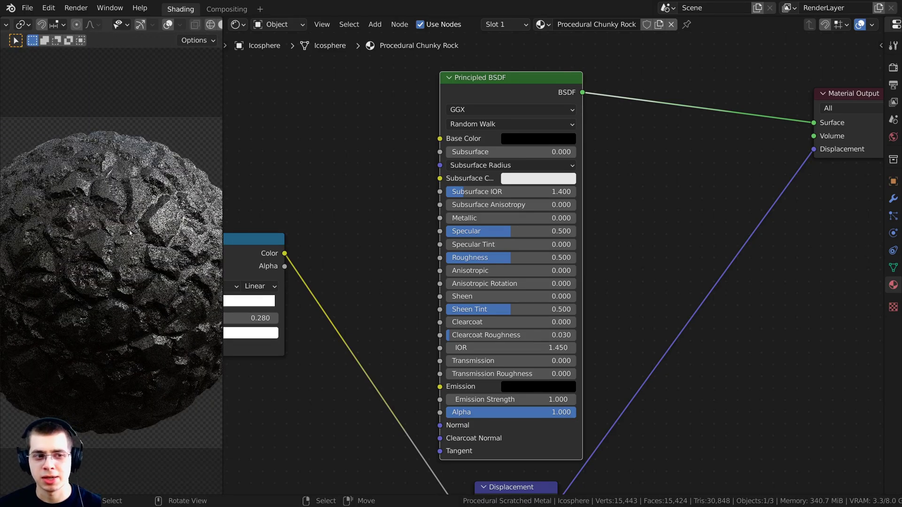
pyautogui.scroll(4, 127, 222)
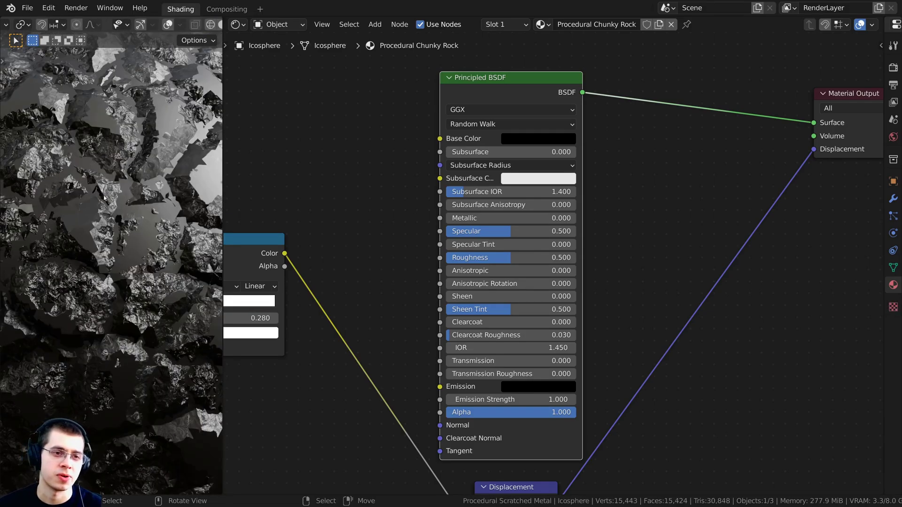
pyautogui.scroll(-4, 155, 209)
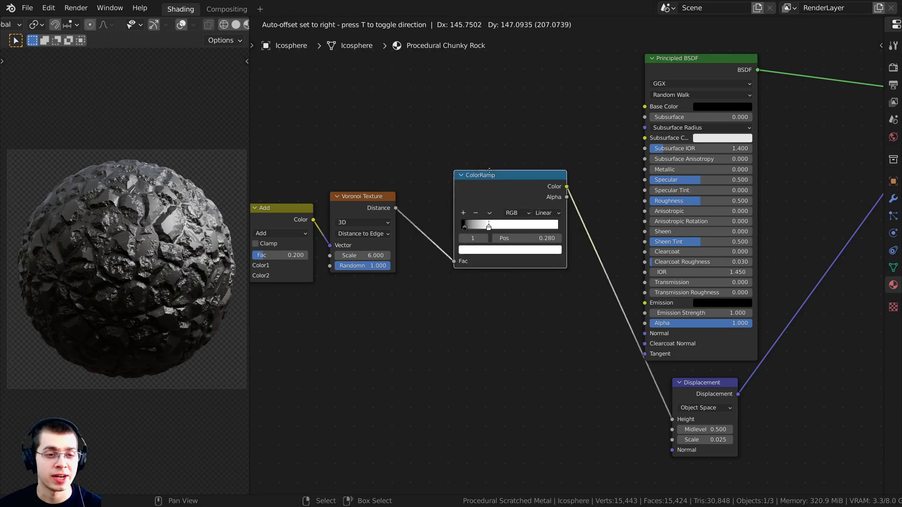
# - Reposition the ColorRamp lower beside the Voronoi Texture and shift the Principled BSDF slightly to leave room between them
pyautogui.moveTo(489, 170); pyautogui.dragTo(472, 234)
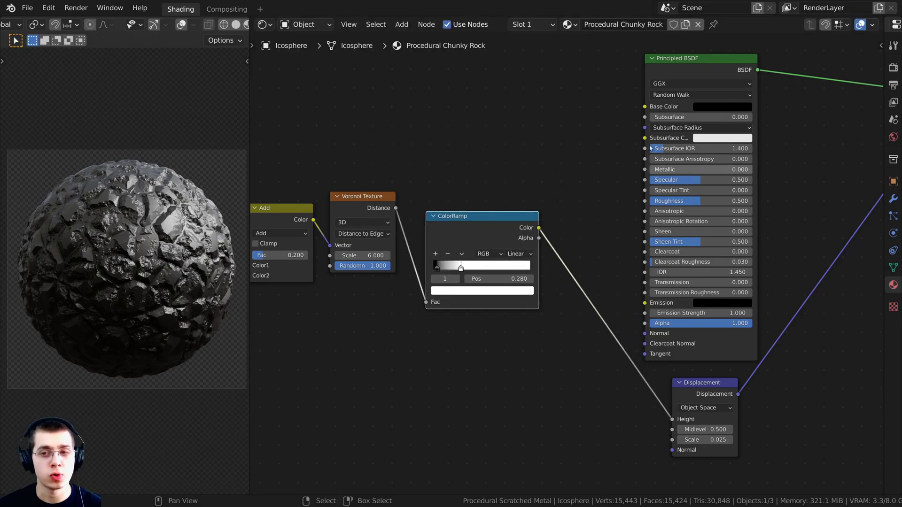
pyautogui.moveTo(654, 167); pyautogui.dragTo(574, 193, button='middle')
pyautogui.scroll(1, 584, 104)
pyautogui.moveTo(590, 94); pyautogui.dragTo(606, 75)
pyautogui.moveTo(479, 166); pyautogui.dragTo(518, 125, button='middle')
pyautogui.scroll(1, 466, 241)
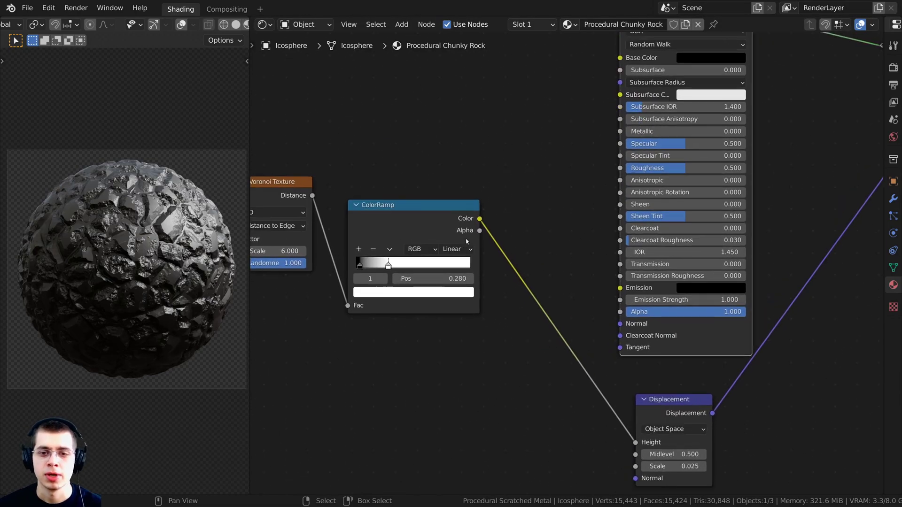
# - Link the ColorRamp's Color output to the Principled BSDF's Normal input as well, and check the effect on the sphere
pyautogui.moveTo(479, 219); pyautogui.dragTo(620, 324)
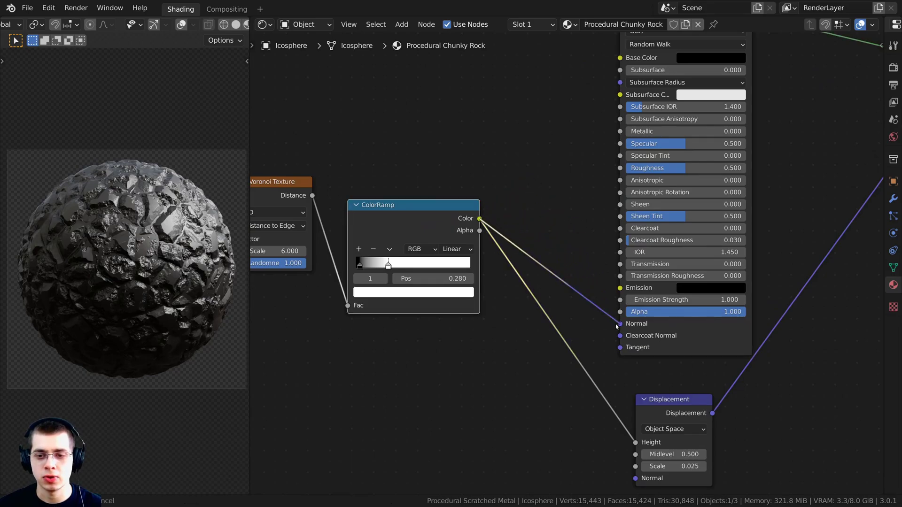
pyautogui.moveTo(432, 211); pyautogui.dragTo(428, 248)
pyautogui.moveTo(668, 400); pyautogui.dragTo(673, 399)
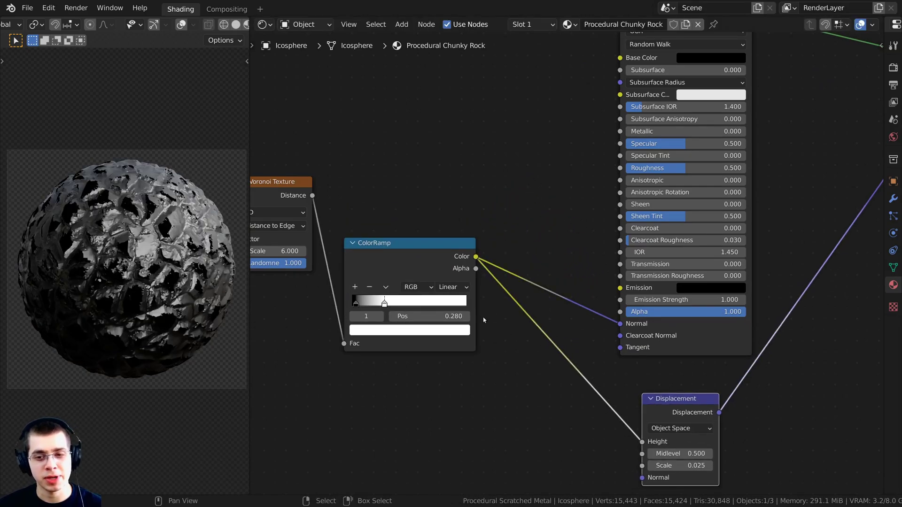
pyautogui.scroll(3, 470, 249)
pyautogui.moveTo(452, 255); pyautogui.dragTo(497, 107)
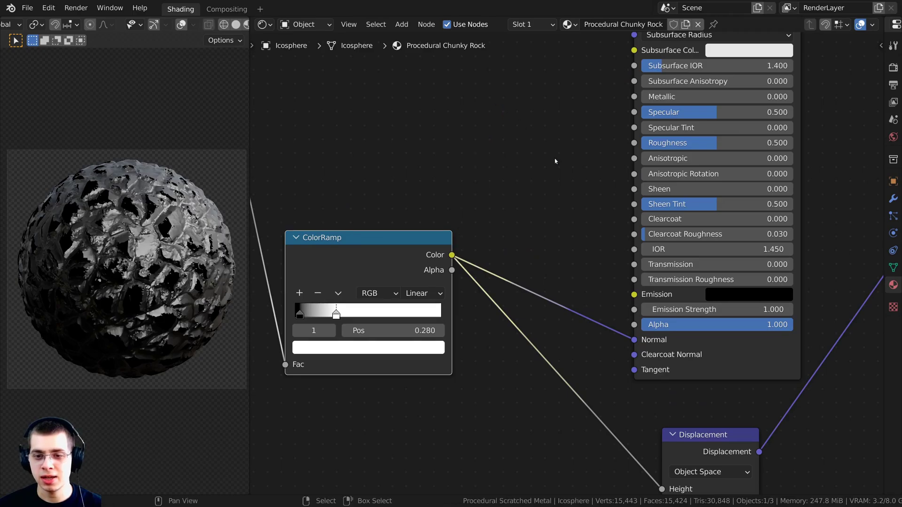
pyautogui.click(636, 339)
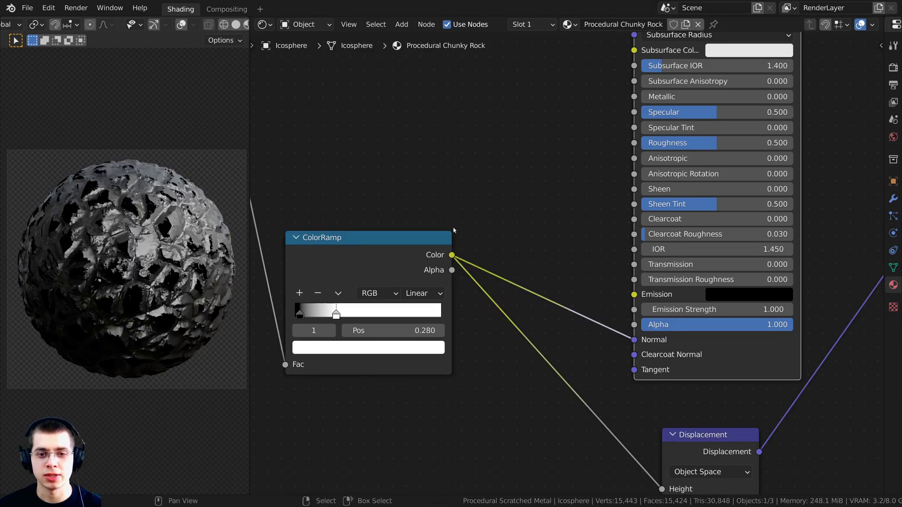
pyautogui.moveTo(567, 257); pyautogui.dragTo(572, 240, button='middle')
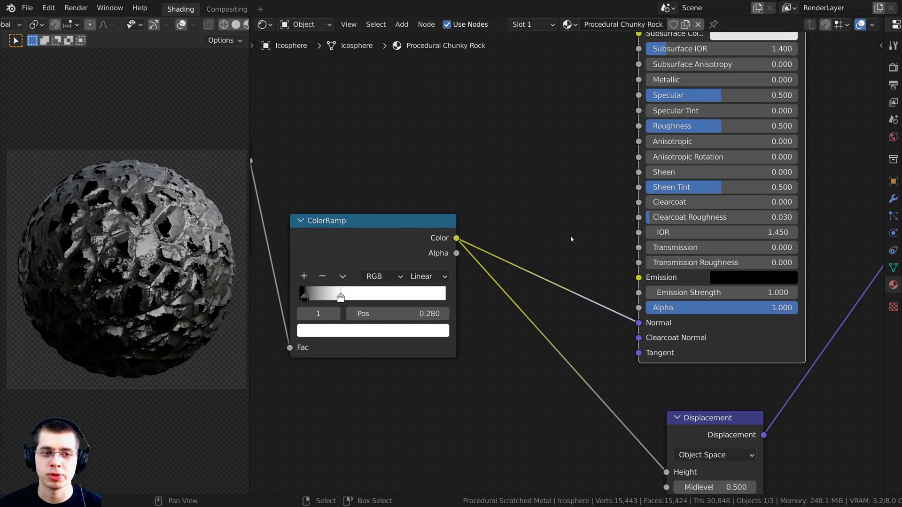
pyautogui.scroll(1, 157, 203)
pyautogui.keyDown('shift'); pyautogui.moveTo(157, 203); pyautogui.dragTo(148, 213, button='middle'); pyautogui.keyUp('shift')
pyautogui.scroll(-1, 183, 207)
pyautogui.scroll(1, 142, 243)
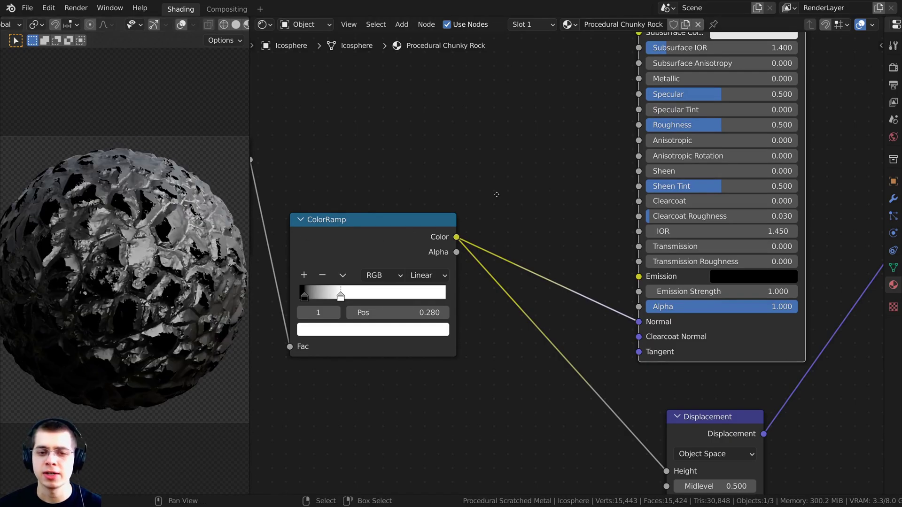
# - Add a Bump node and insert it into the link between the ColorRamp and the Principled BSDF's Normal input
pyautogui.moveTo(496, 195); pyautogui.dragTo(491, 179, button='middle')
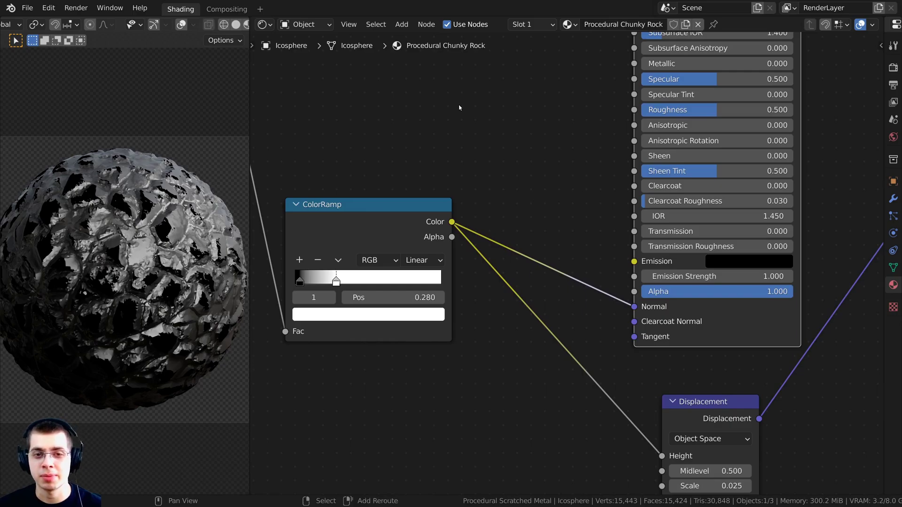
pyautogui.hotkey('shift', 'a')
pyautogui.click(406, 106)
pyautogui.write('bum')
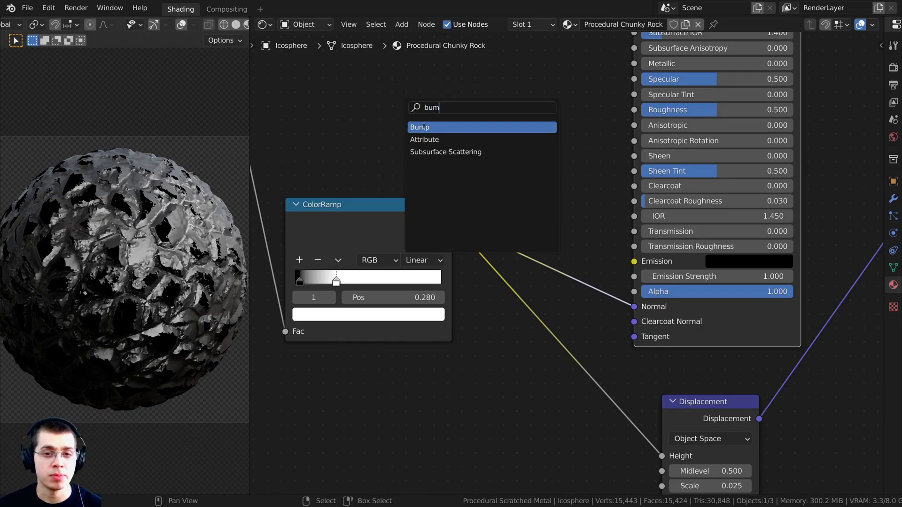
pyautogui.click(423, 127)
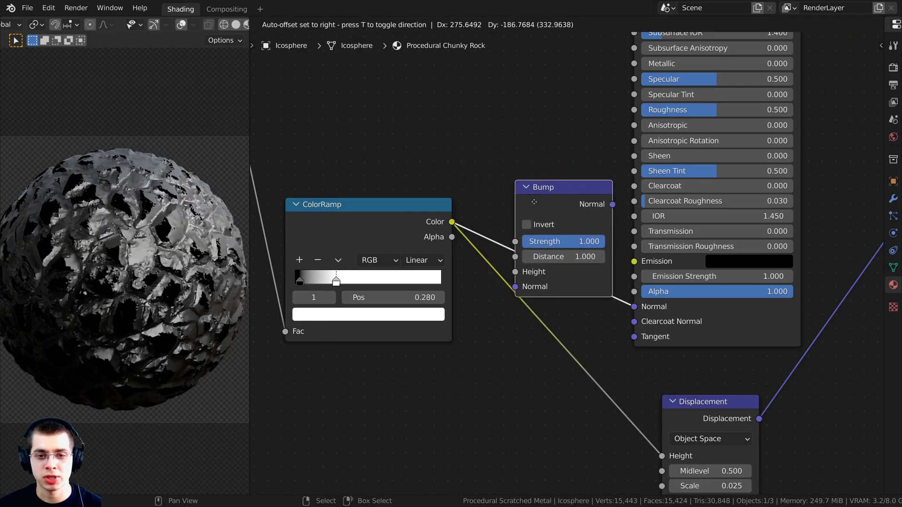
pyautogui.click(535, 204)
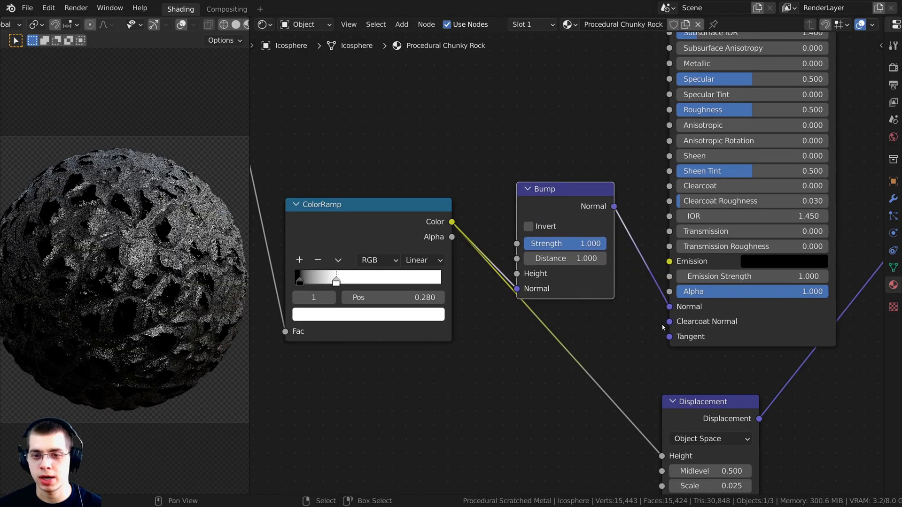
pyautogui.press('g')
pyautogui.click(499, 218)
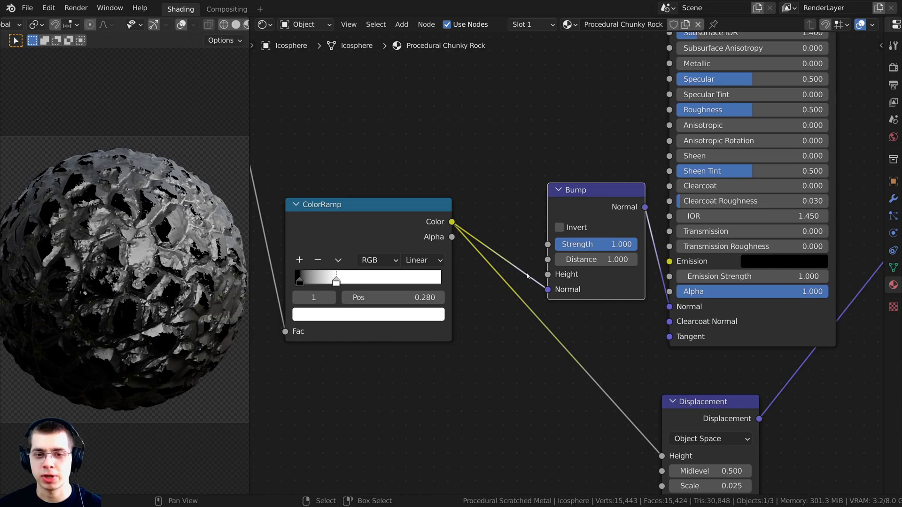
# - Move the ColorRamp link from the Bump node's Normal input to its Height input and inspect the rock surface
pyautogui.moveTo(538, 290); pyautogui.dragTo(550, 276)
pyautogui.moveTo(572, 216); pyautogui.dragTo(569, 234)
pyautogui.scroll(3, 159, 150)
pyautogui.keyDown('shift'); pyautogui.moveTo(160, 150); pyautogui.dragTo(105, 194, button='middle'); pyautogui.keyUp('shift')
pyautogui.scroll(3, 105, 194)
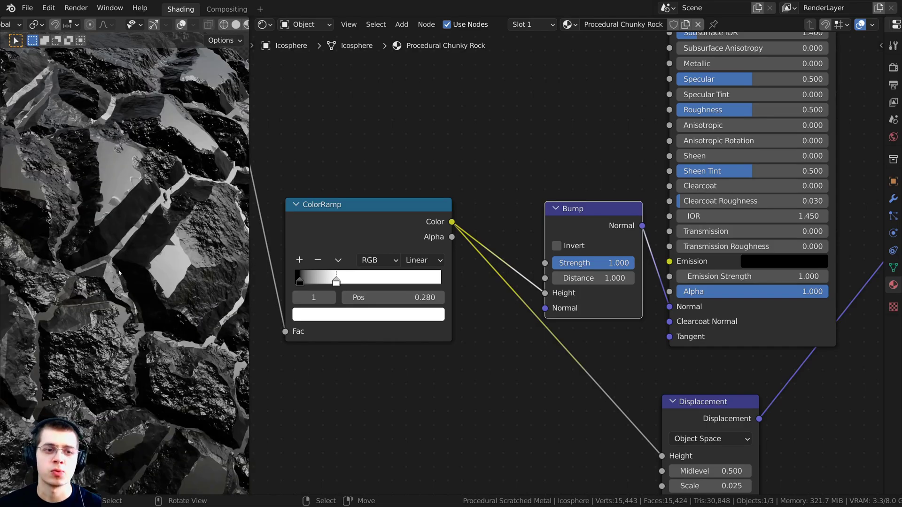
pyautogui.scroll(-7, 118, 273)
pyautogui.keyDown('shift'); pyautogui.moveTo(118, 273); pyautogui.dragTo(134, 239, button='middle'); pyautogui.keyUp('shift')
pyautogui.scroll(1, 134, 240)
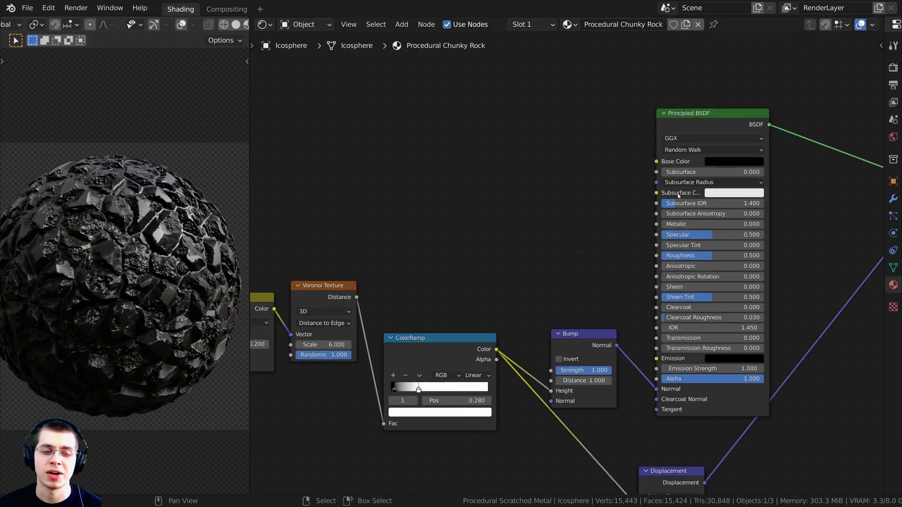
# - Add a second Noise Texture node in the empty area above the Voronoi Texture
pyautogui.moveTo(678, 195); pyautogui.dragTo(641, 192, button='middle')
pyautogui.click(696, 161)
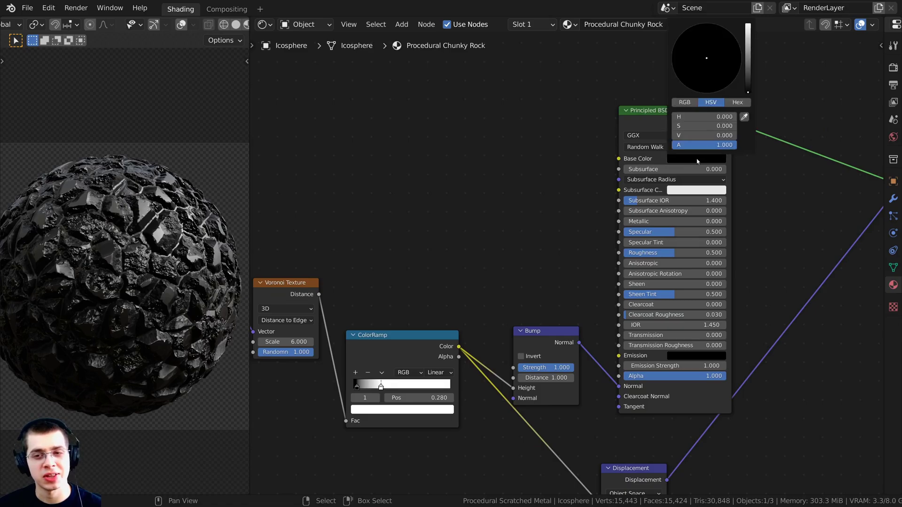
pyautogui.moveTo(458, 246); pyautogui.dragTo(563, 264, button='middle')
pyautogui.scroll(-2, 563, 264)
pyautogui.scroll(2, 483, 249)
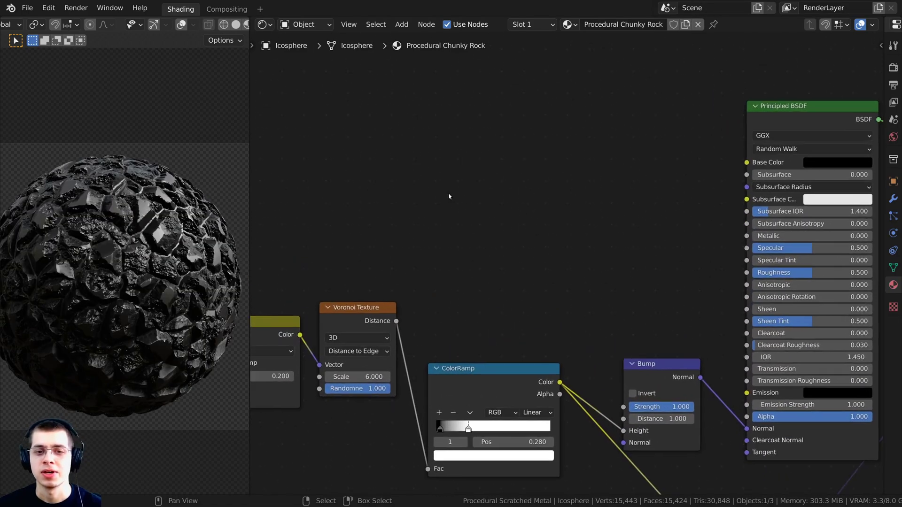
pyautogui.hotkey('shift', 'a')
pyautogui.click(407, 136)
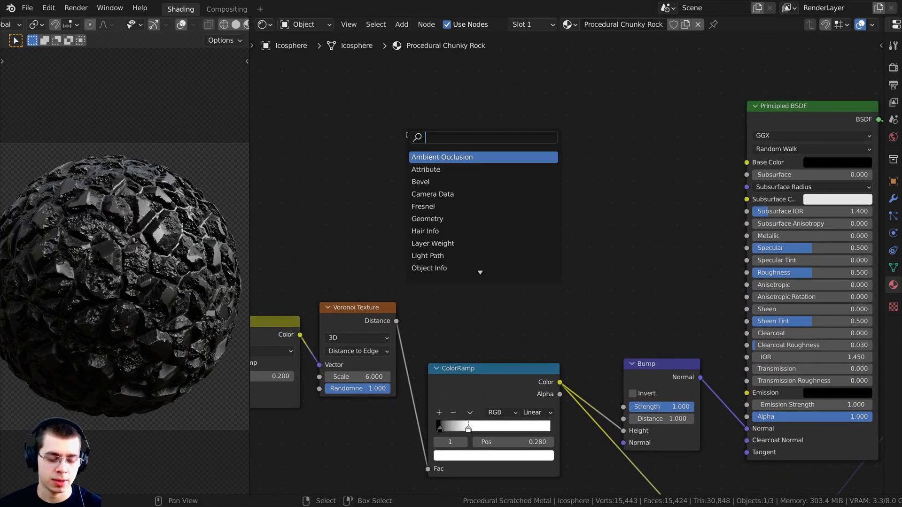
pyautogui.write('nois')
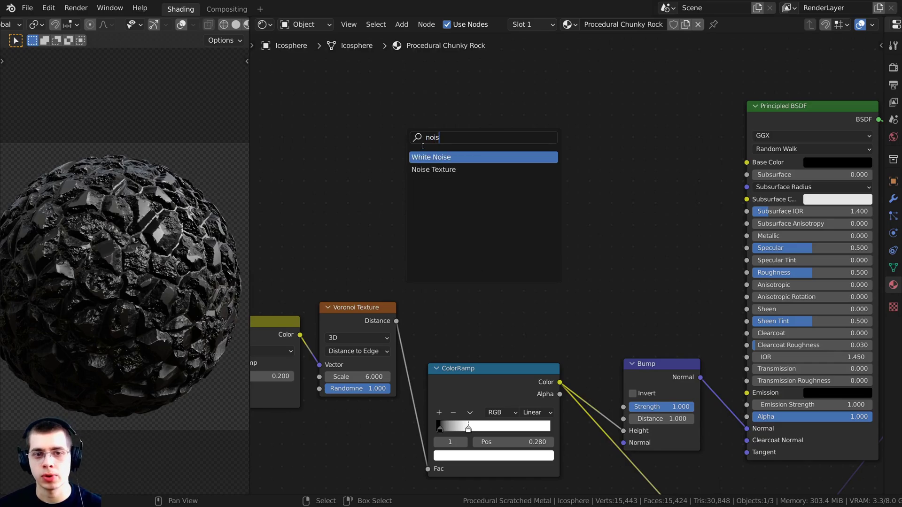
pyautogui.click(447, 168)
pyautogui.click(329, 165)
# - Place the new Noise Texture just above the Voronoi Texture and preview its Fac output on the sphere
pyautogui.scroll(-1, 370, 176)
pyautogui.moveTo(370, 176); pyautogui.dragTo(426, 145, button='middle')
pyautogui.moveTo(426, 144); pyautogui.dragTo(438, 181)
pyautogui.moveTo(389, 193); pyautogui.dragTo(455, 203, button='middle')
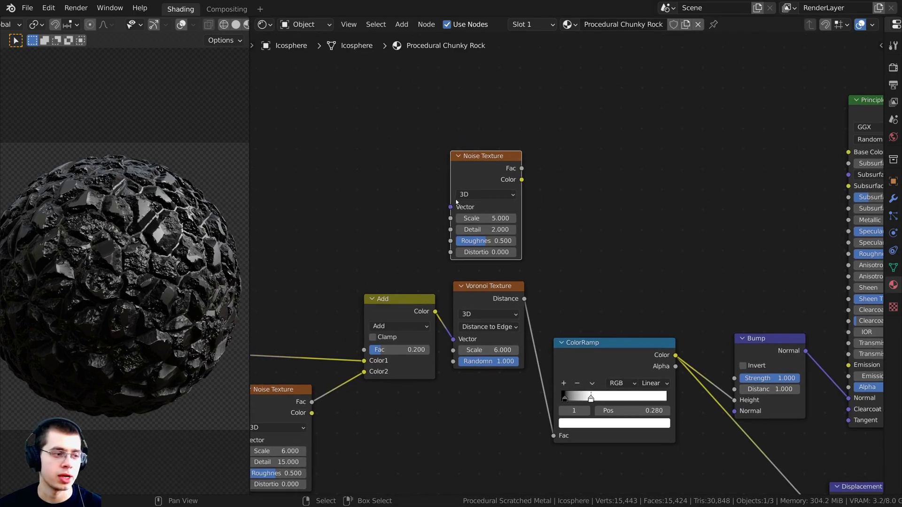
pyautogui.moveTo(453, 264); pyautogui.dragTo(545, 246, button='middle')
pyautogui.scroll(-1, 445, 260)
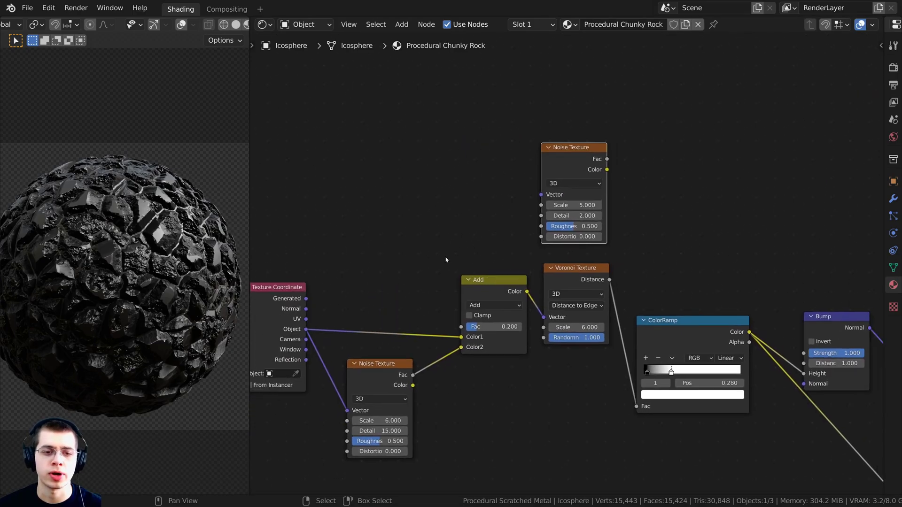
pyautogui.keyDown('ctrl'); pyautogui.keyDown('shift'); pyautogui.click(568, 156); pyautogui.keyUp('shift'); pyautogui.keyUp('ctrl')
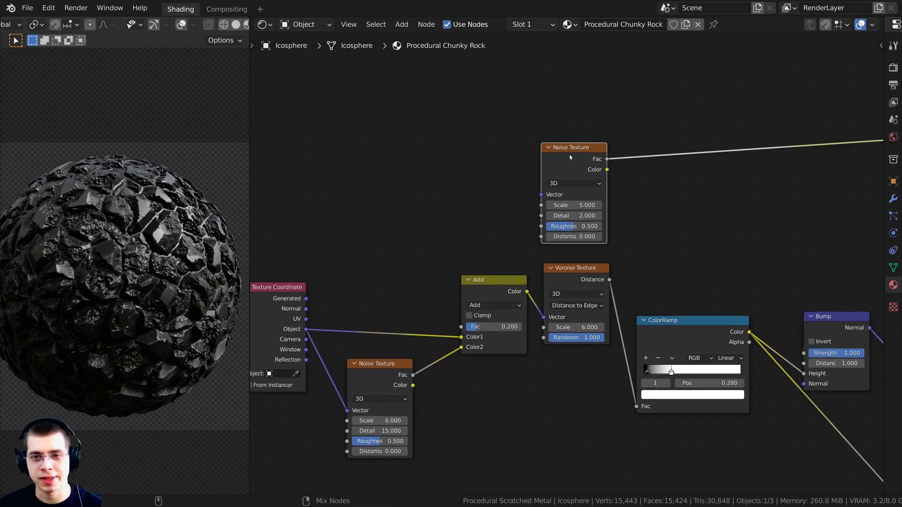
# - Connect the Texture Coordinate's Object output to the new Noise Texture's Vector input
pyautogui.moveTo(553, 164); pyautogui.dragTo(551, 170, button='middle')
pyautogui.scroll(1, 337, 322)
pyautogui.moveTo(338, 323); pyautogui.dragTo(361, 312, button='middle')
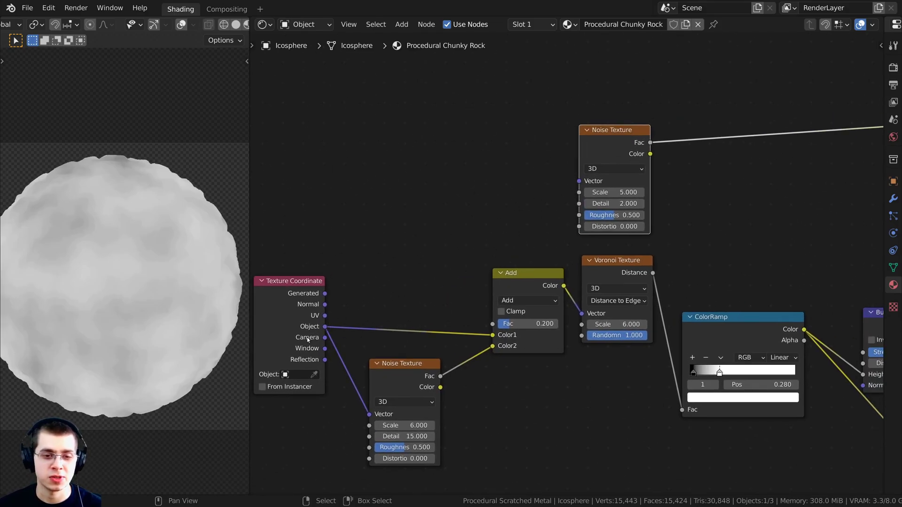
pyautogui.moveTo(325, 326); pyautogui.dragTo(582, 179)
pyautogui.scroll(2, 547, 224)
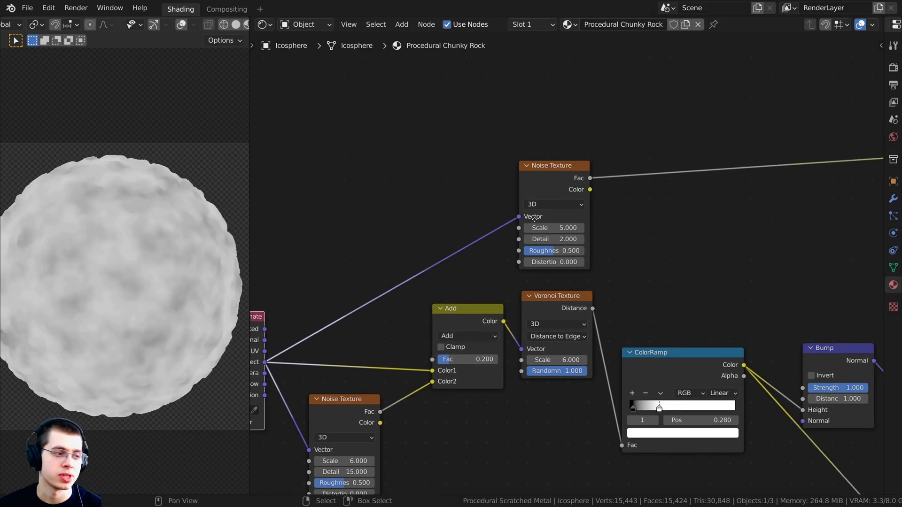
pyautogui.scroll(1, 540, 219)
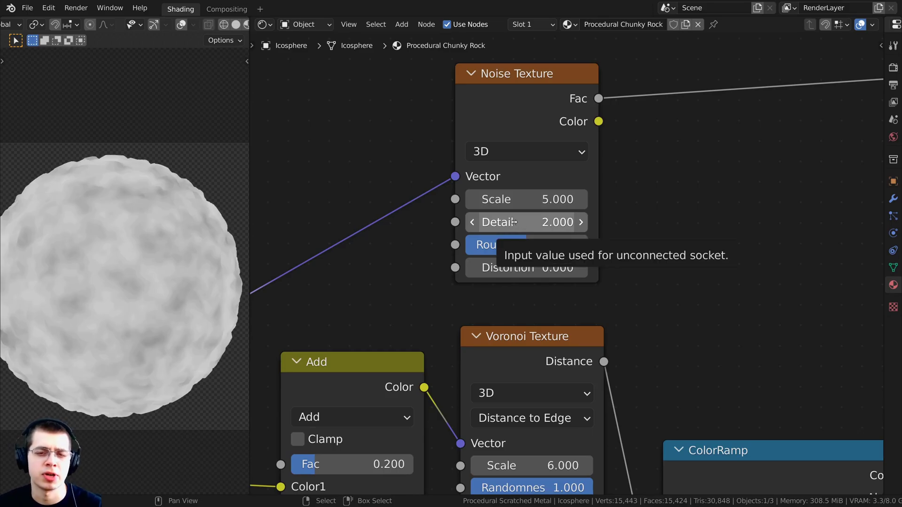
# - Set the new Noise Texture's Detail to 15 and connect its Fac output to the Principled BSDF's Base Color
pyautogui.moveTo(512, 222); pyautogui.dragTo(515, 222)
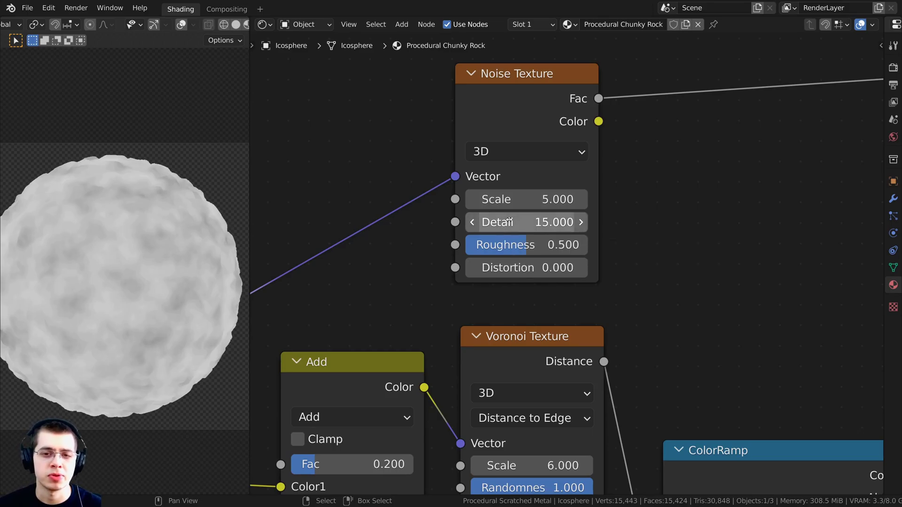
pyautogui.scroll(-1, 510, 221)
pyautogui.moveTo(487, 223); pyautogui.dragTo(478, 223, button='middle')
pyautogui.scroll(-6, 479, 203)
pyautogui.moveTo(582, 173); pyautogui.dragTo(372, 209, button='middle')
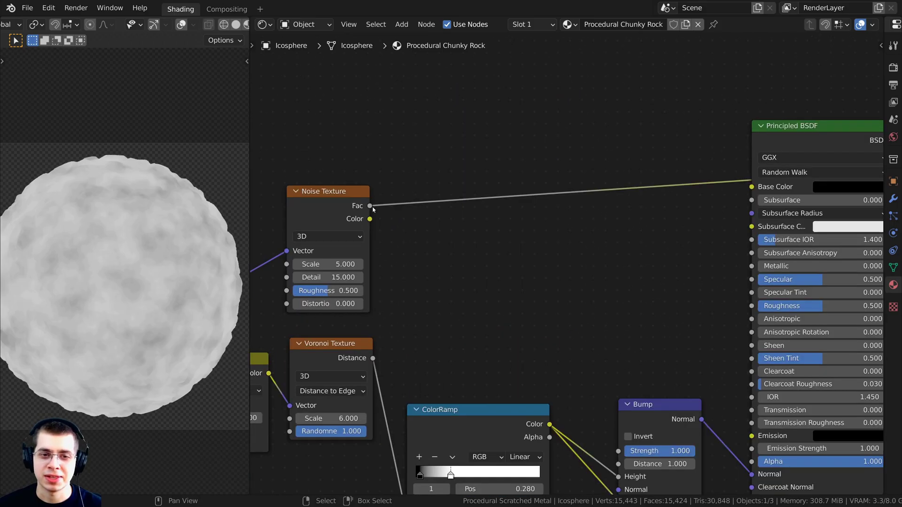
pyautogui.moveTo(370, 206); pyautogui.dragTo(751, 187)
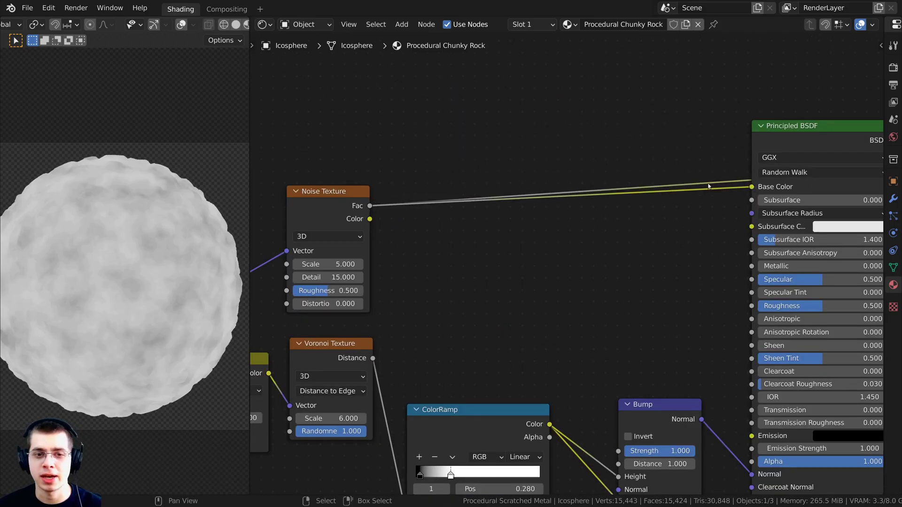
pyautogui.scroll(-1, 609, 188)
pyautogui.scroll(-1, 648, 184)
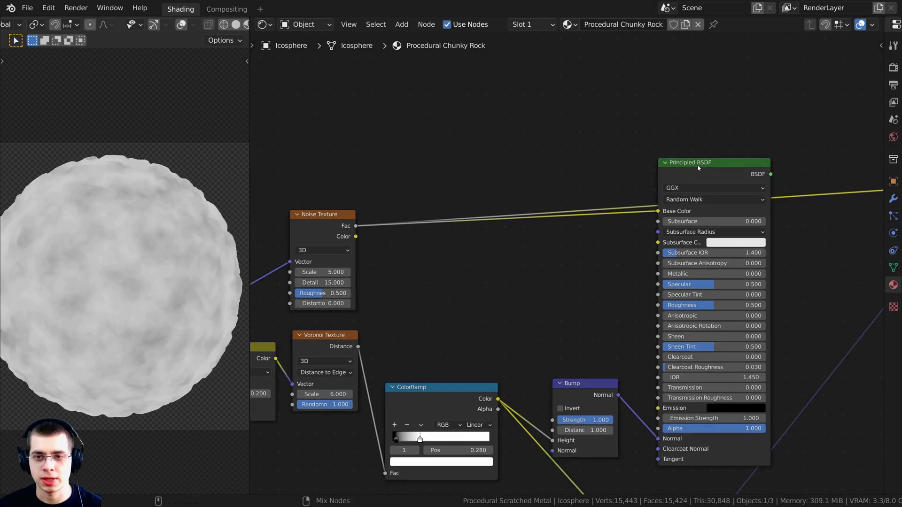
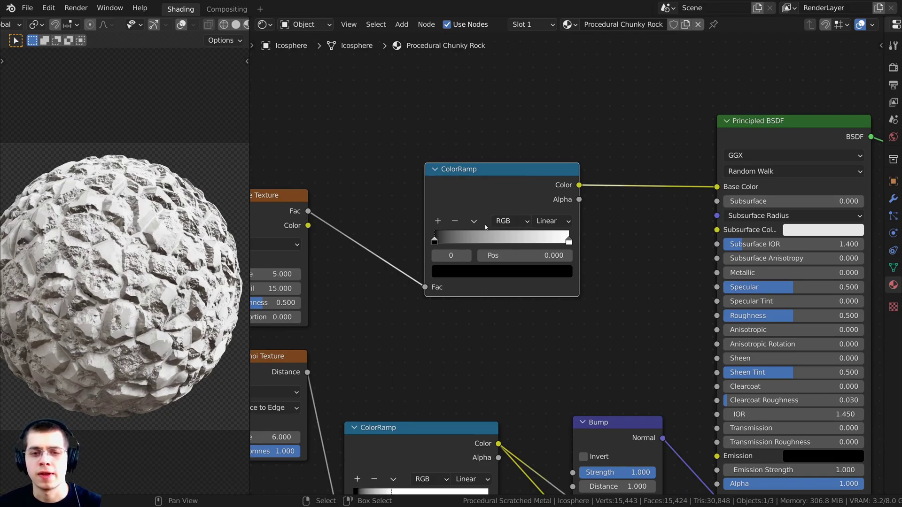
# - Change the white stop of the ColorRamp feeding Base Color to grey, hex 626262
pyautogui.scroll(1, 485, 228)
pyautogui.moveTo(425, 221); pyautogui.dragTo(528, 219, button='middle')
pyautogui.click(352, 213)
pyautogui.moveTo(616, 202); pyautogui.dragTo(530, 248, button='middle')
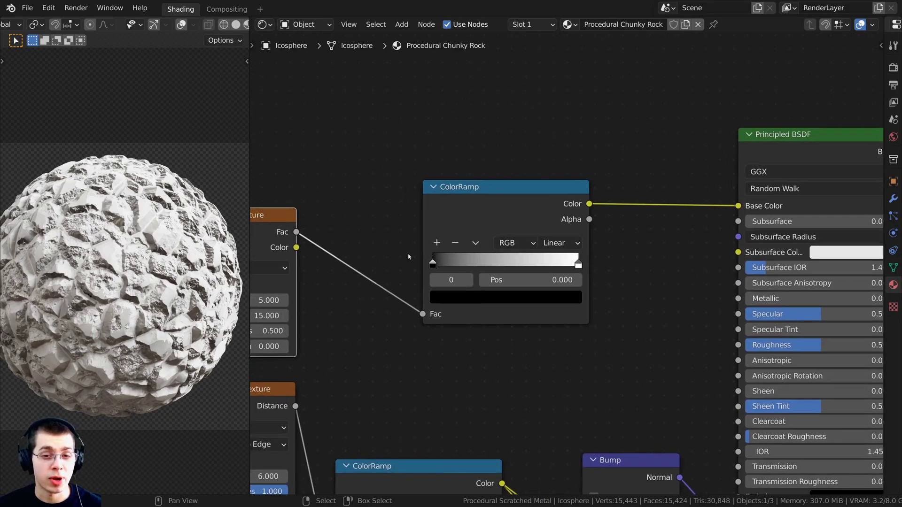
pyautogui.click(579, 265)
pyautogui.click(550, 297)
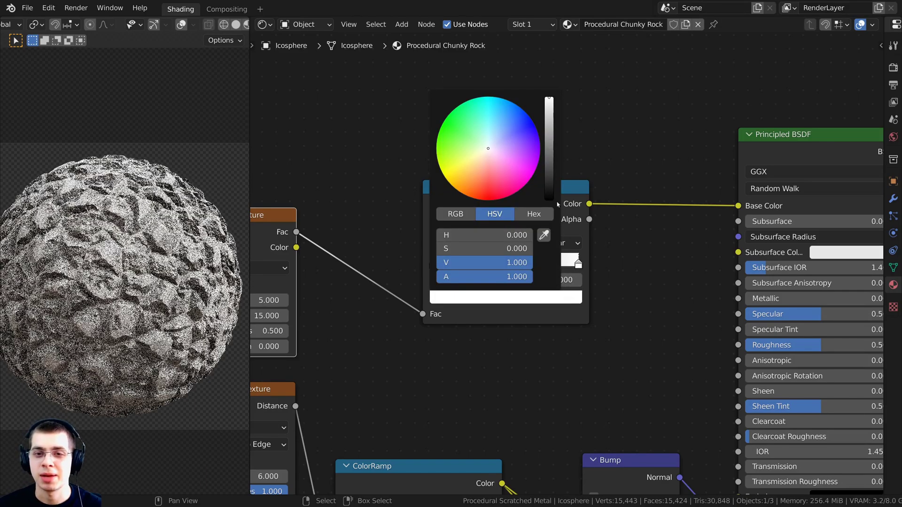
pyautogui.moveTo(550, 123); pyautogui.dragTo(548, 155)
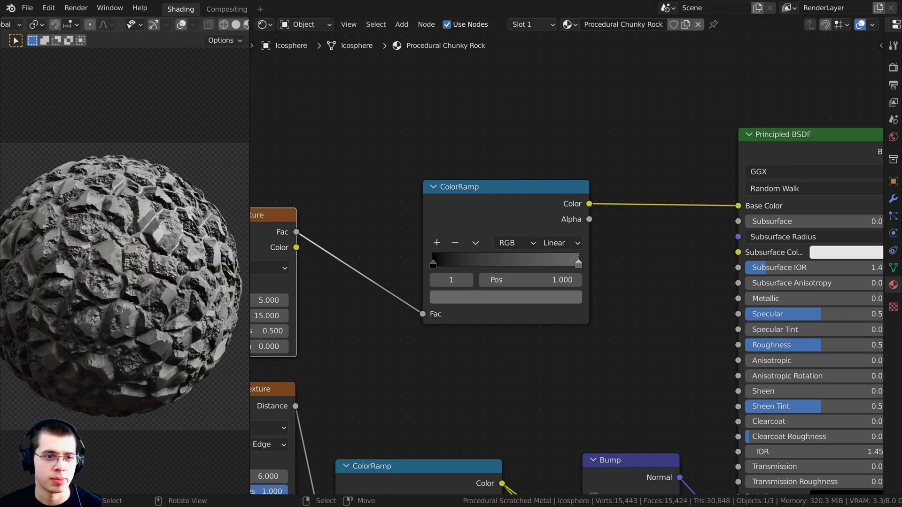
pyautogui.click(506, 297)
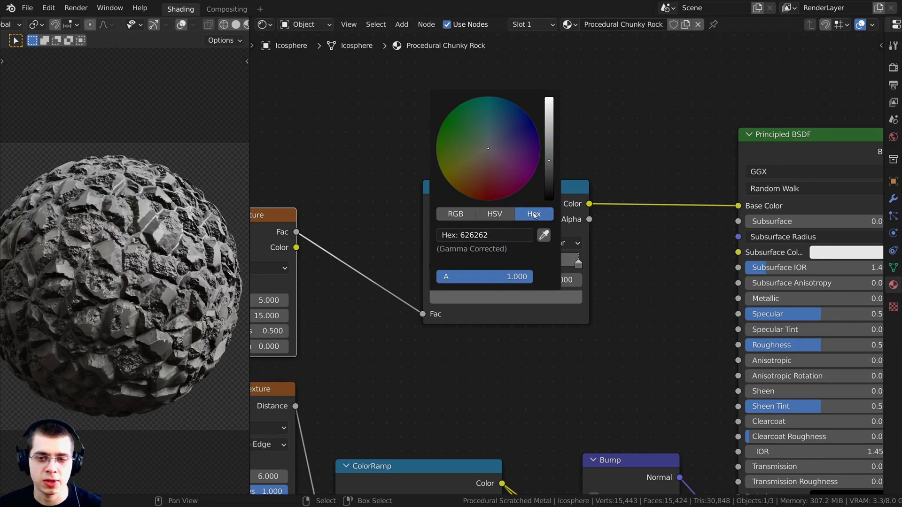
pyautogui.scroll(2, 504, 330)
pyautogui.click(498, 332)
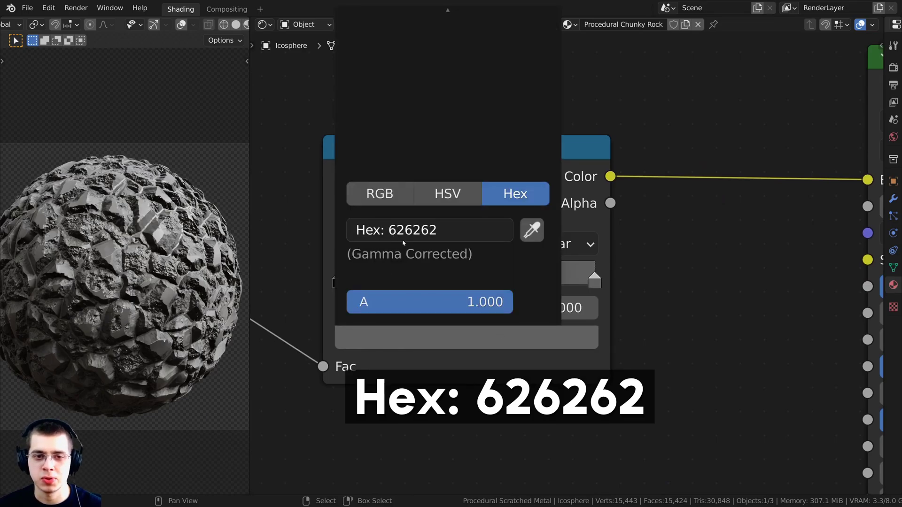
pyautogui.scroll(-3, 566, 272)
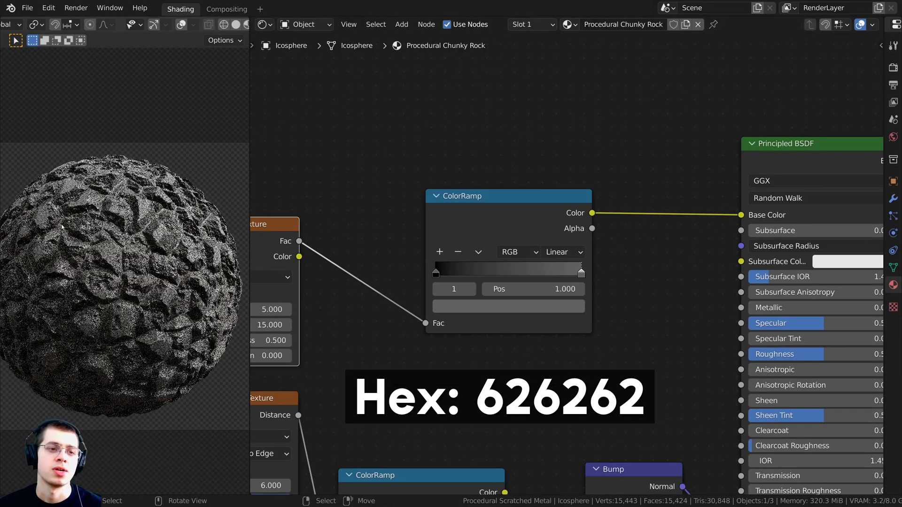
# - Inspect the grey rock surface up close and move the grey ColorRamp up to free space beside the Noise Texture
pyautogui.scroll(1, 441, 206)
pyautogui.scroll(-1, 441, 205)
pyautogui.moveTo(478, 213); pyautogui.dragTo(487, 233, button='middle')
pyautogui.scroll(-3, 491, 235)
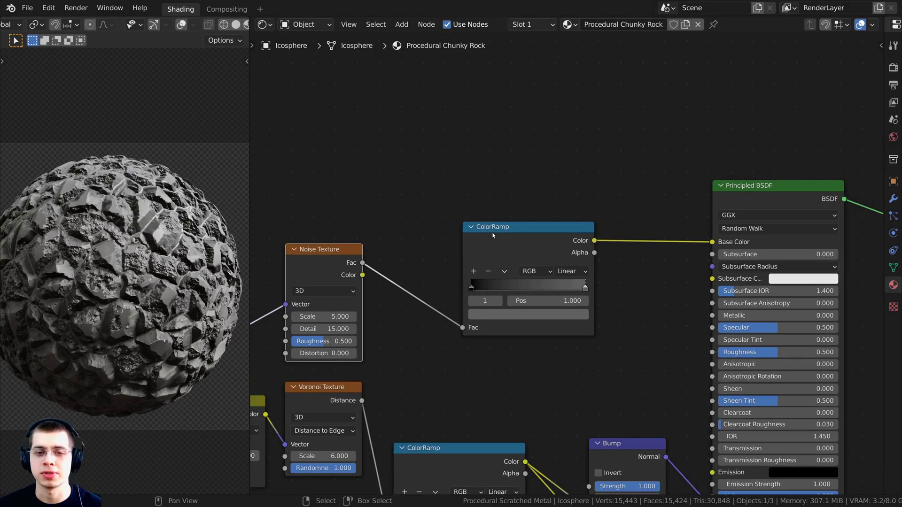
pyautogui.moveTo(493, 236); pyautogui.dragTo(478, 233)
pyautogui.scroll(3, 140, 226)
pyautogui.scroll(3, 123, 216)
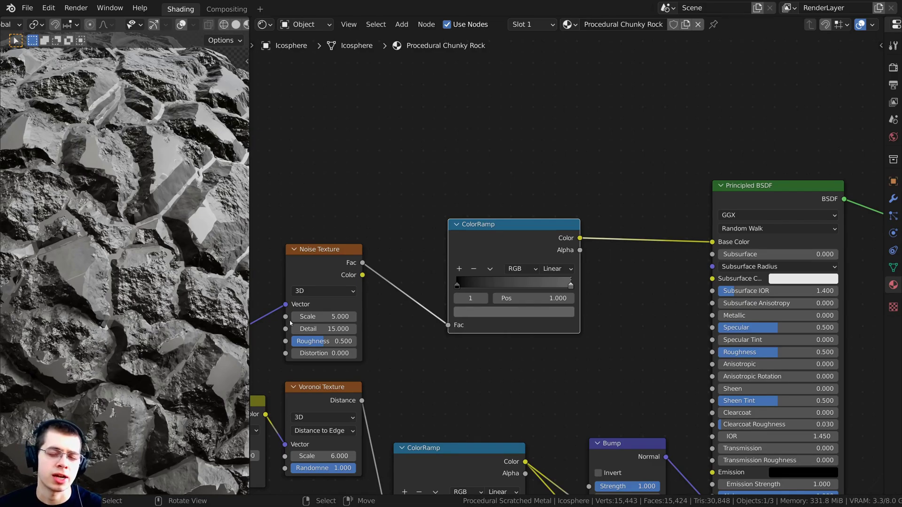
pyautogui.scroll(-1, 504, 246)
pyautogui.scroll(-2, 512, 221)
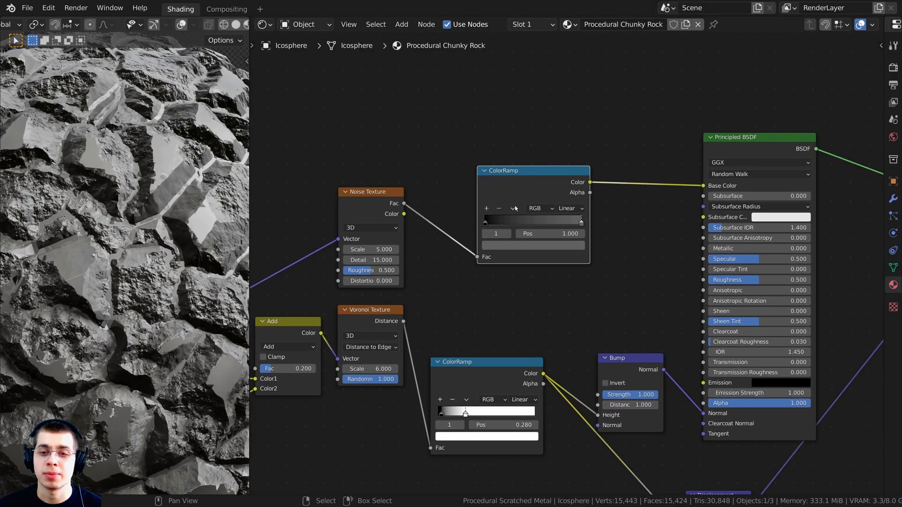
pyautogui.moveTo(516, 194); pyautogui.dragTo(500, 108)
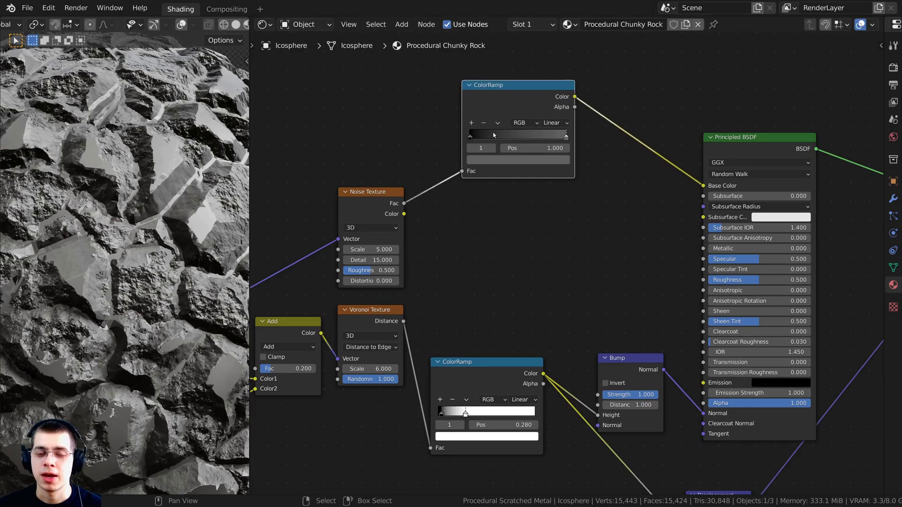
# - Duplicate the grey ColorRamp below the original and connect the Noise Texture's Fac output to the copy's Fac input
pyautogui.scroll(1, 502, 69)
pyautogui.hotkey('shift', 'd')
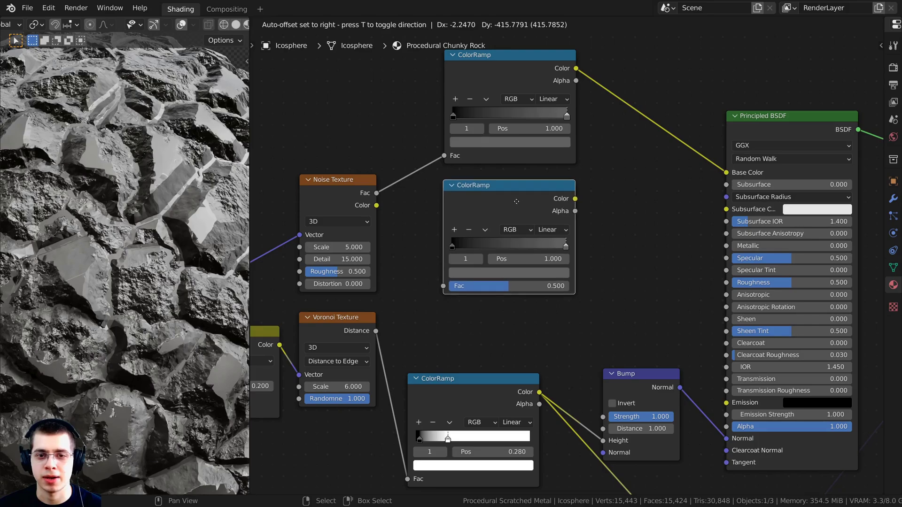
pyautogui.click(516, 202)
pyautogui.moveTo(378, 195); pyautogui.dragTo(440, 288)
pyautogui.moveTo(503, 191); pyautogui.dragTo(487, 211, button='middle')
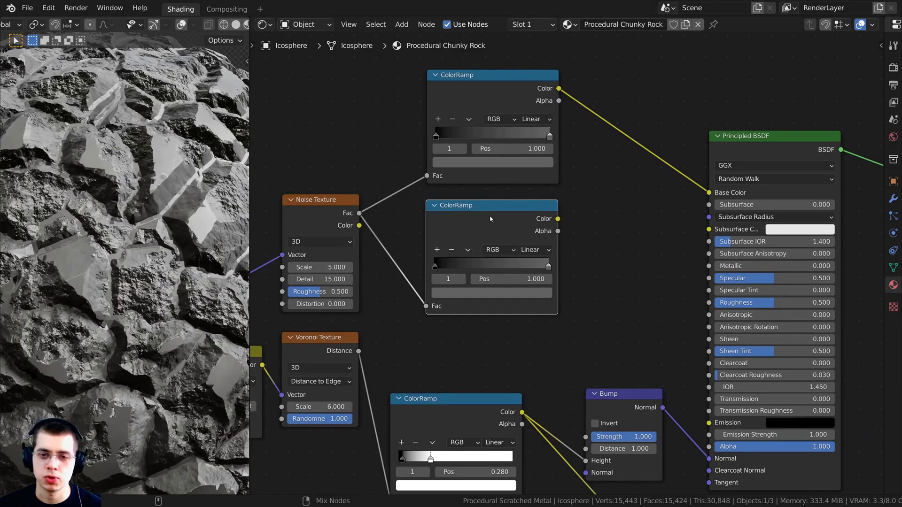
# - Preview the duplicated ColorRamp's colour output on the sphere
pyautogui.keyDown('ctrl'); pyautogui.keyDown('shift'); pyautogui.click(494, 221); pyautogui.keyUp('shift'); pyautogui.keyUp('ctrl')
pyautogui.moveTo(479, 210); pyautogui.dragTo(477, 226, button='middle')
pyautogui.scroll(-1, 478, 226)
pyautogui.scroll(2, 478, 221)
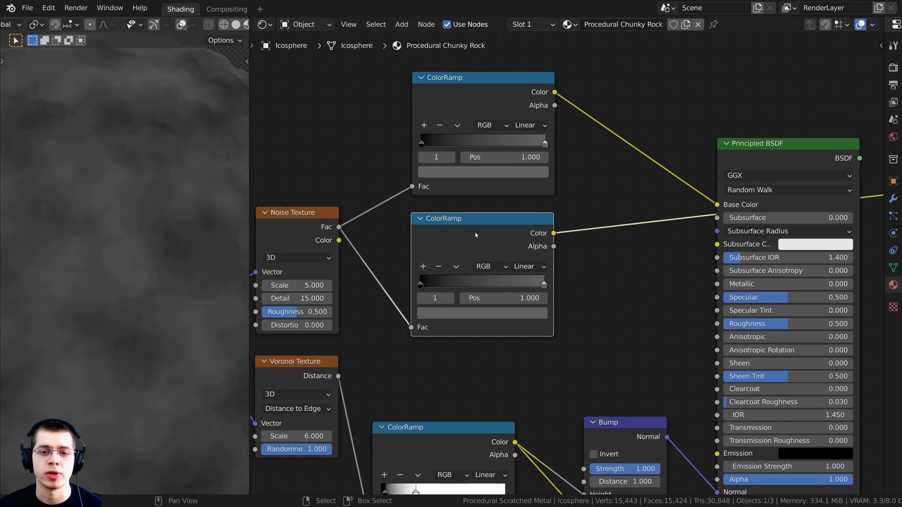
pyautogui.scroll(-1, 476, 235)
pyautogui.moveTo(429, 270); pyautogui.dragTo(449, 258, button='middle')
pyautogui.scroll(1, 563, 249)
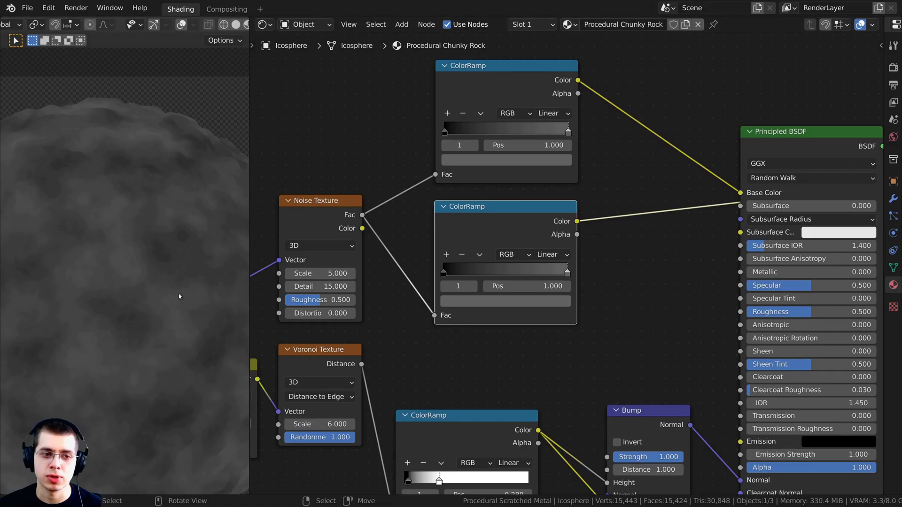
pyautogui.scroll(1, 550, 275)
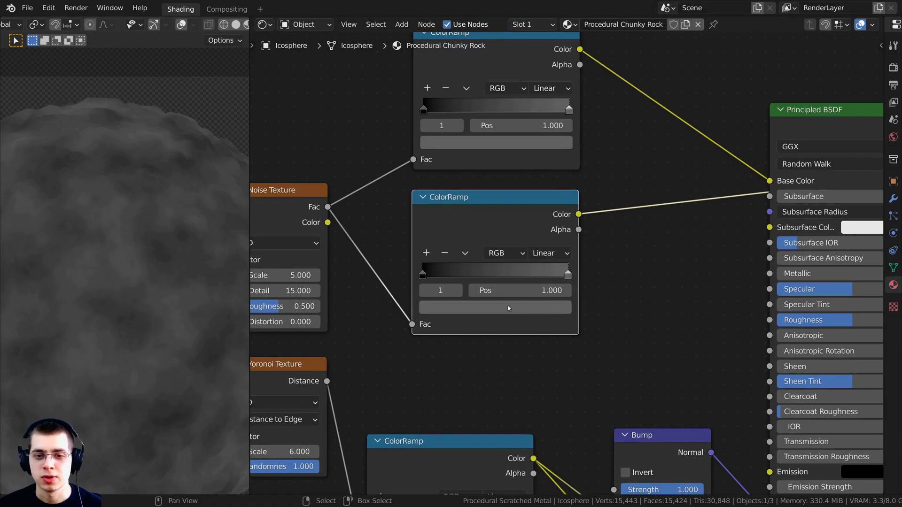
# - Change the grey stop of the duplicated ColorRamp to dark brown, hex 22160E
pyautogui.click(534, 307)
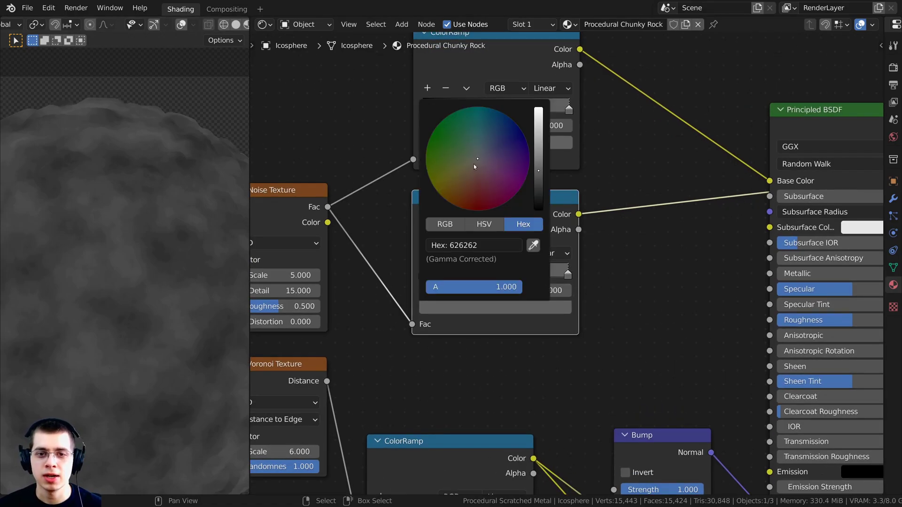
pyautogui.moveTo(477, 159); pyautogui.dragTo(458, 190)
pyautogui.moveTo(538, 171); pyautogui.dragTo(539, 190)
pyautogui.click(496, 307)
pyautogui.click(473, 245)
pyautogui.write('22160E')
pyautogui.press('Return')
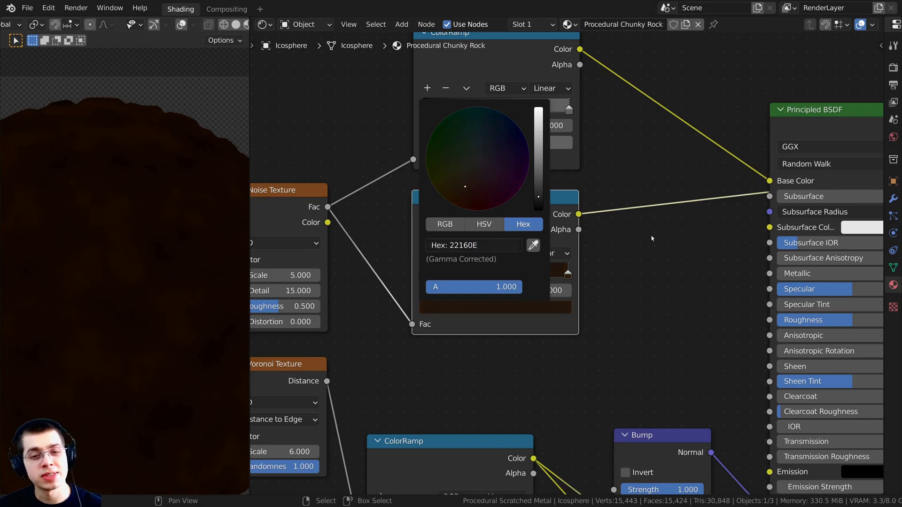
pyautogui.scroll(2, 519, 243)
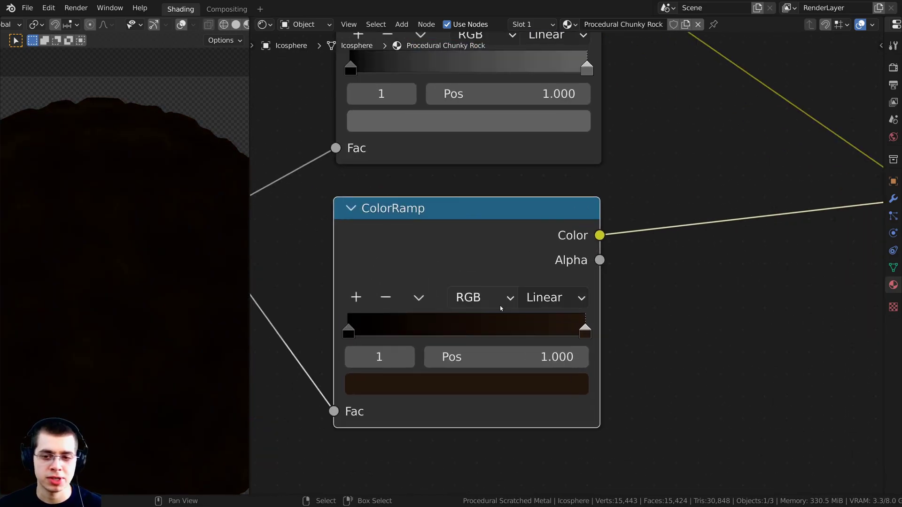
pyautogui.click(452, 378)
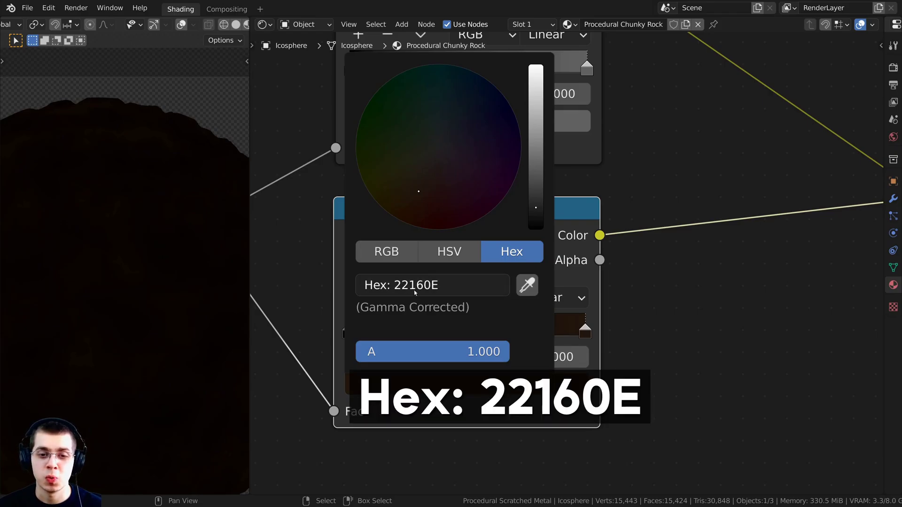
pyautogui.scroll(-3, 611, 197)
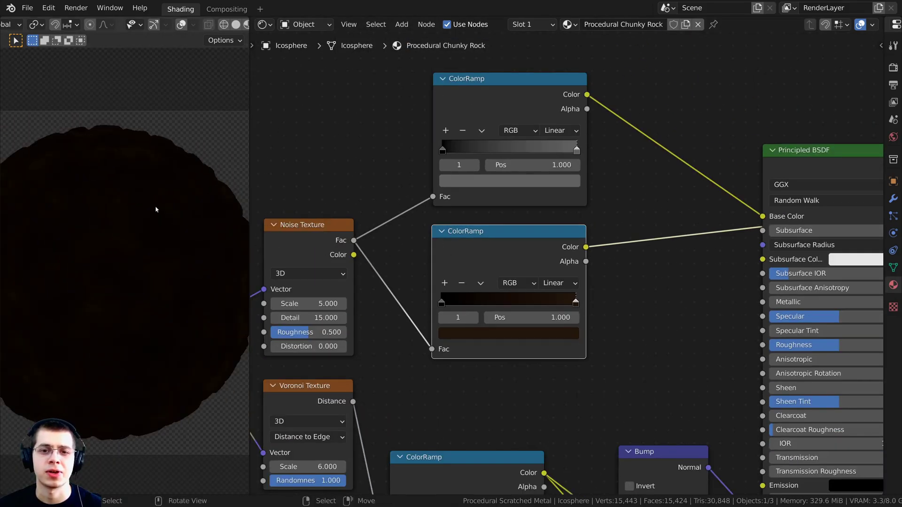
# - Shift the brown ColorRamp and the Voronoi ColorRamp slightly down, and preview the Voronoi ColorRamp's output on the sphere
pyautogui.scroll(-1, 472, 215)
pyautogui.scroll(-2, 471, 216)
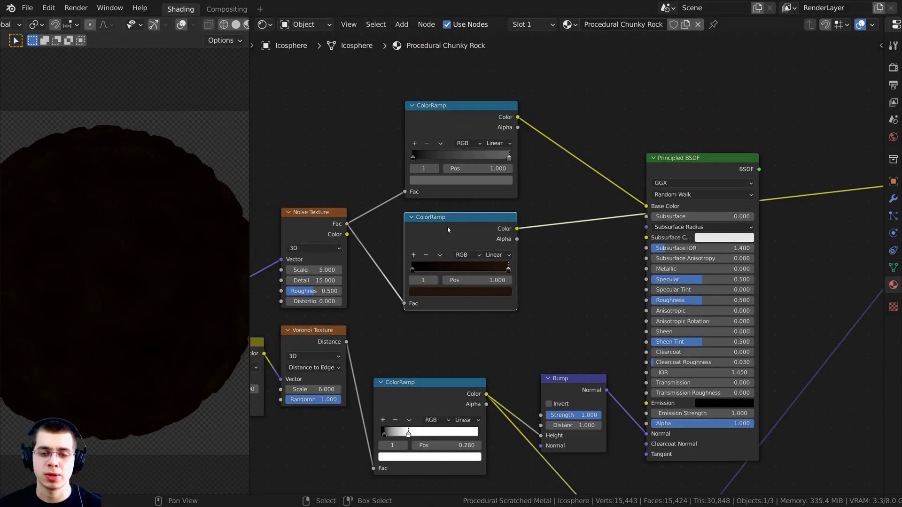
pyautogui.moveTo(447, 230)
pyautogui.mouseDown()
pyautogui.moveTo(421, 244)
pyautogui.moveTo(457, 241)
pyautogui.moveTo(444, 237)
pyautogui.mouseUp()
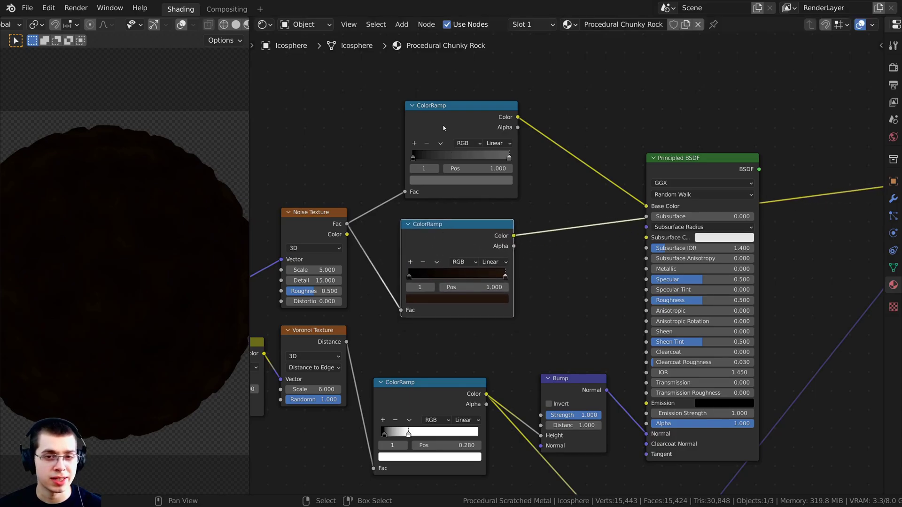
pyautogui.moveTo(443, 128)
pyautogui.mouseDown()
pyautogui.moveTo(445, 101)
pyautogui.moveTo(443, 127)
pyautogui.mouseUp()
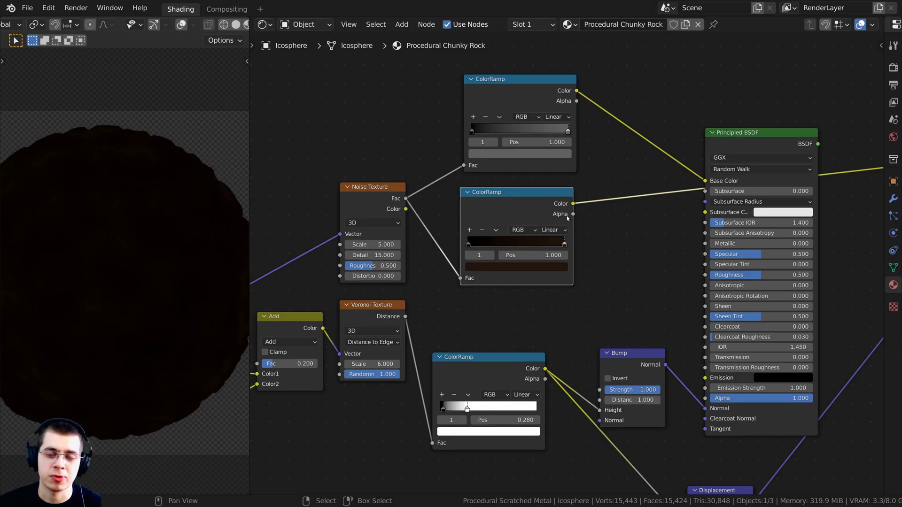
pyautogui.moveTo(478, 369)
pyautogui.mouseDown()
pyautogui.moveTo(485, 358)
pyautogui.moveTo(485, 384)
pyautogui.mouseUp()
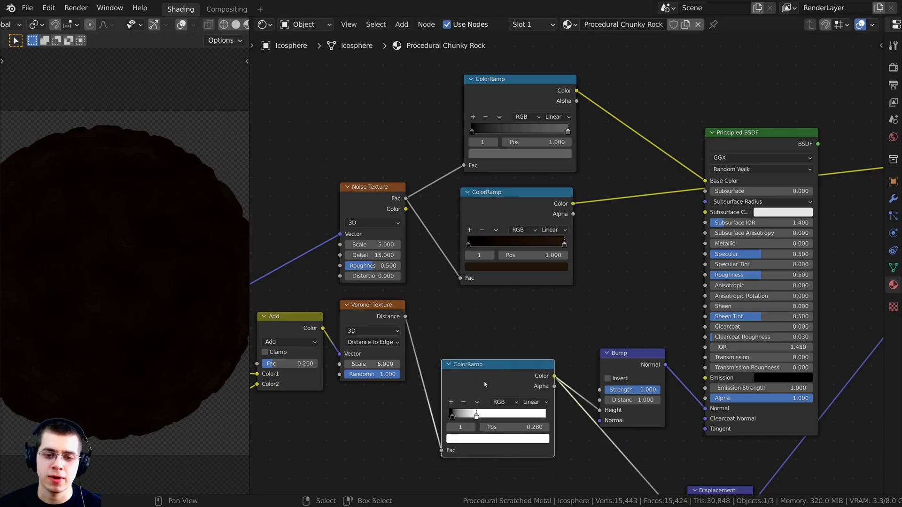
pyautogui.keyDown('ctrl'); pyautogui.keyDown('shift'); pyautogui.click(517, 381); pyautogui.keyUp('shift'); pyautogui.keyUp('ctrl')
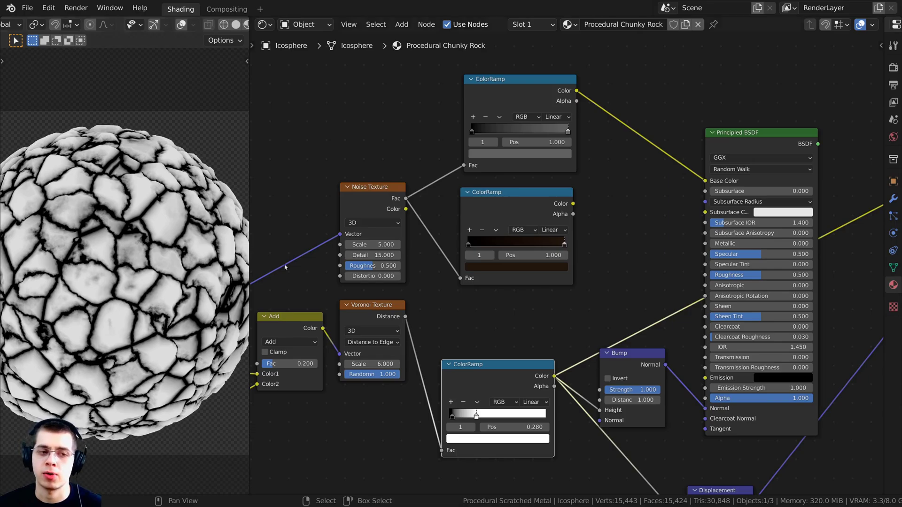
# - Insert a MixRGB node on the link between the grey ColorRamp and Base Color, and adjust both nodes' placement
pyautogui.moveTo(595, 223); pyautogui.dragTo(576, 230, button='middle')
pyautogui.hotkey('shift', 'a')
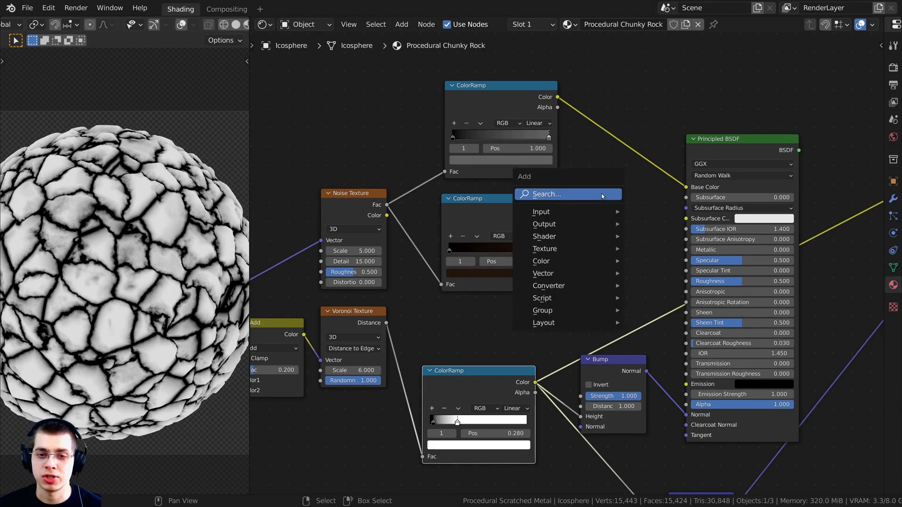
pyautogui.click(597, 195)
pyautogui.write('mix')
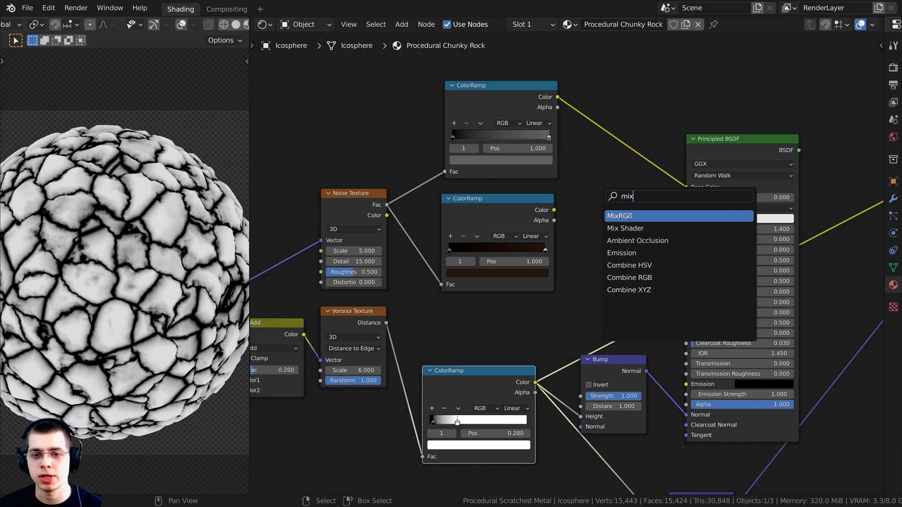
pyautogui.click(630, 217)
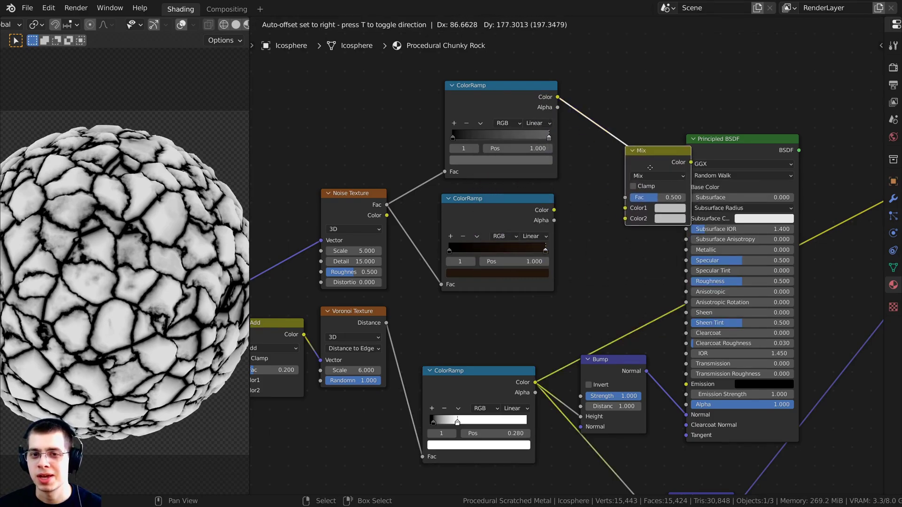
pyautogui.click(638, 171)
pyautogui.scroll(2, 618, 182)
pyautogui.moveTo(614, 168); pyautogui.dragTo(626, 177)
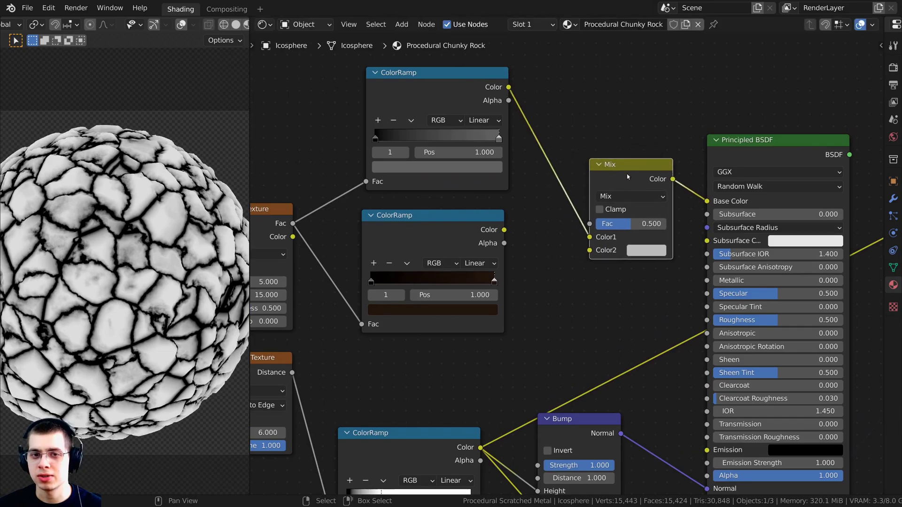
pyautogui.moveTo(438, 91); pyautogui.dragTo(429, 93)
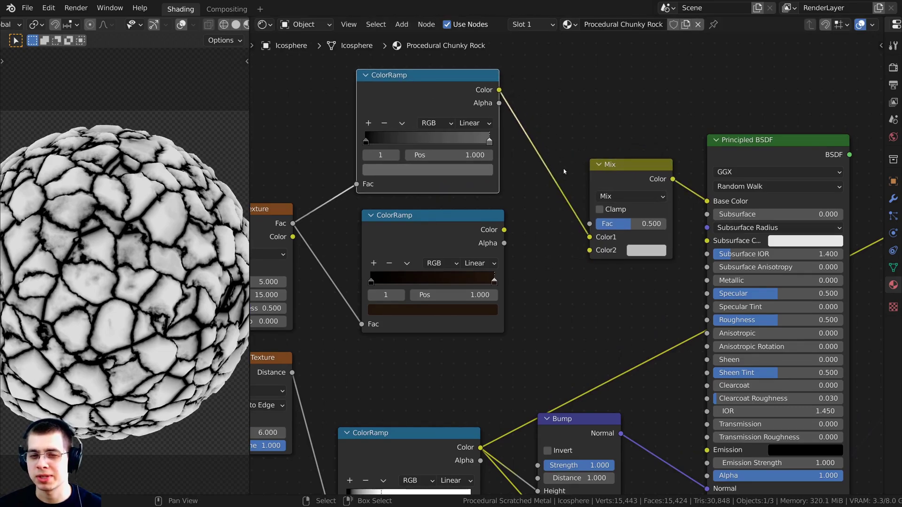
# - Connect the brown ColorRamp's Color output to the Mix node's Color2 input and preview the mixed colour on the sphere
pyautogui.moveTo(440, 234); pyautogui.dragTo(437, 236)
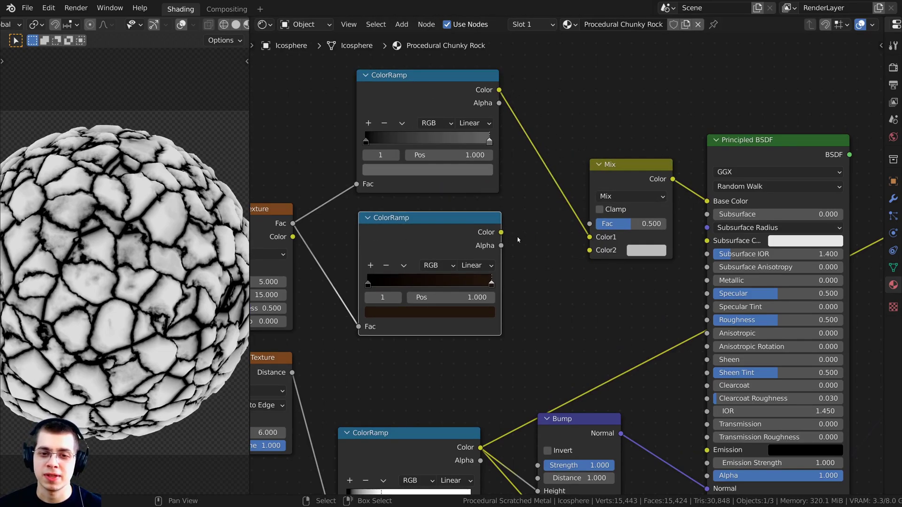
pyautogui.moveTo(502, 233); pyautogui.dragTo(590, 249)
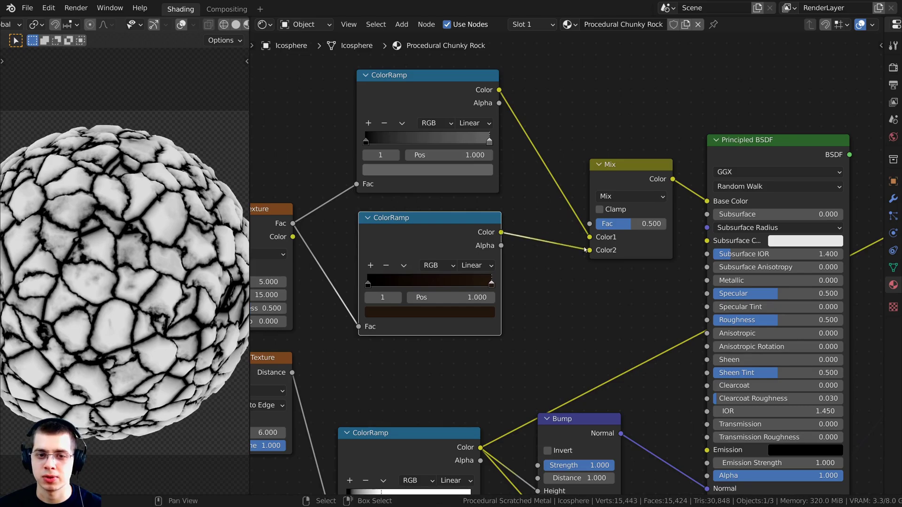
pyautogui.scroll(1, 594, 171)
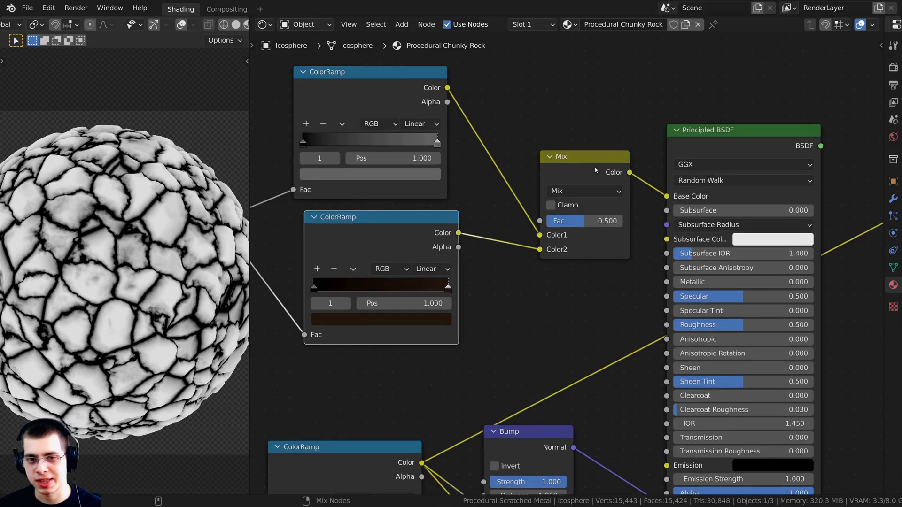
pyautogui.keyDown('ctrl'); pyautogui.keyDown('shift'); pyautogui.click(595, 170); pyautogui.keyUp('shift'); pyautogui.keyUp('ctrl')
pyautogui.scroll(-1, 498, 356)
pyautogui.moveTo(492, 363); pyautogui.dragTo(528, 331, button='middle')
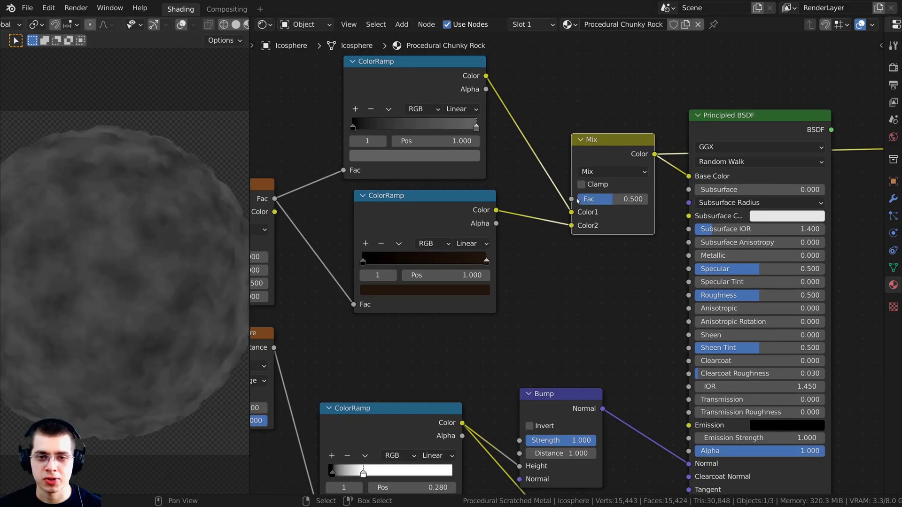
# - Connect the Voronoi ColorRamp's Color output to the Mix node's Fac input and check the crack pattern on the sphere
pyautogui.scroll(1, 468, 380)
pyautogui.moveTo(468, 381); pyautogui.dragTo(511, 381, button='middle')
pyautogui.scroll(-2, 505, 346)
pyautogui.moveTo(505, 346); pyautogui.dragTo(472, 367, button='middle')
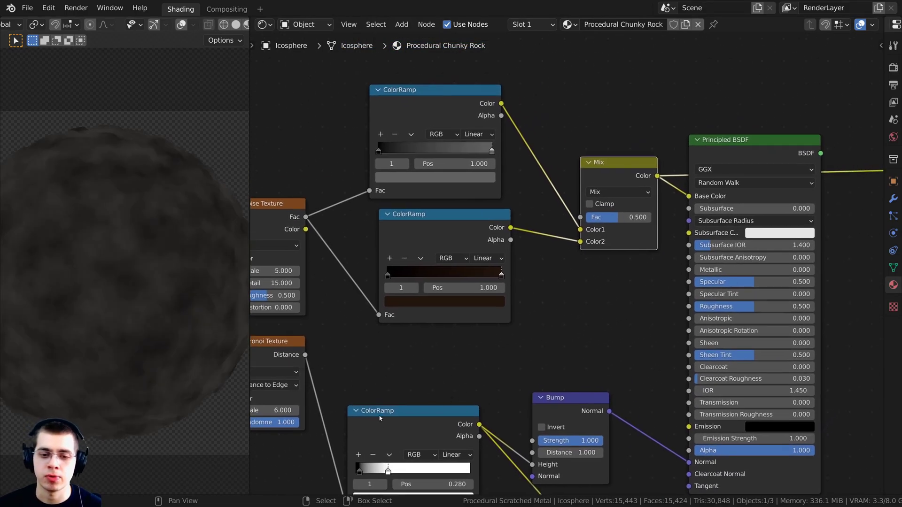
pyautogui.moveTo(379, 415); pyautogui.dragTo(364, 414)
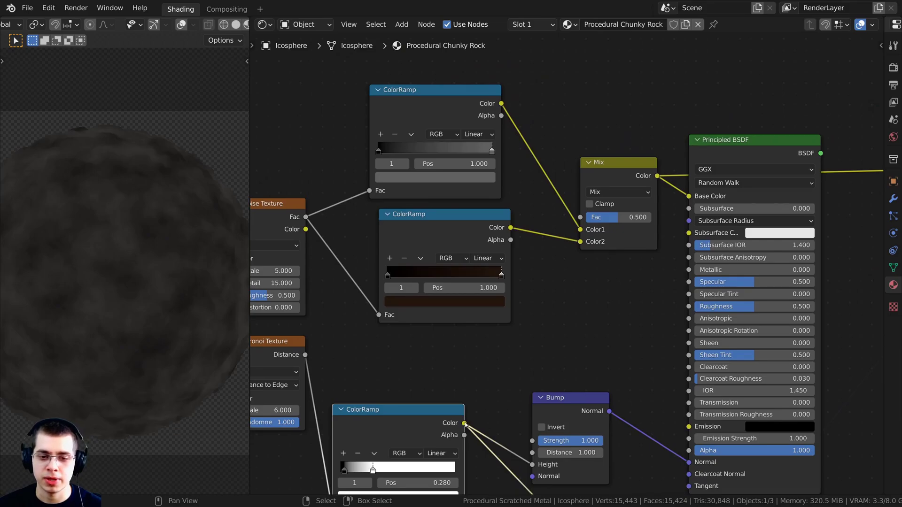
pyautogui.moveTo(465, 425); pyautogui.dragTo(581, 218)
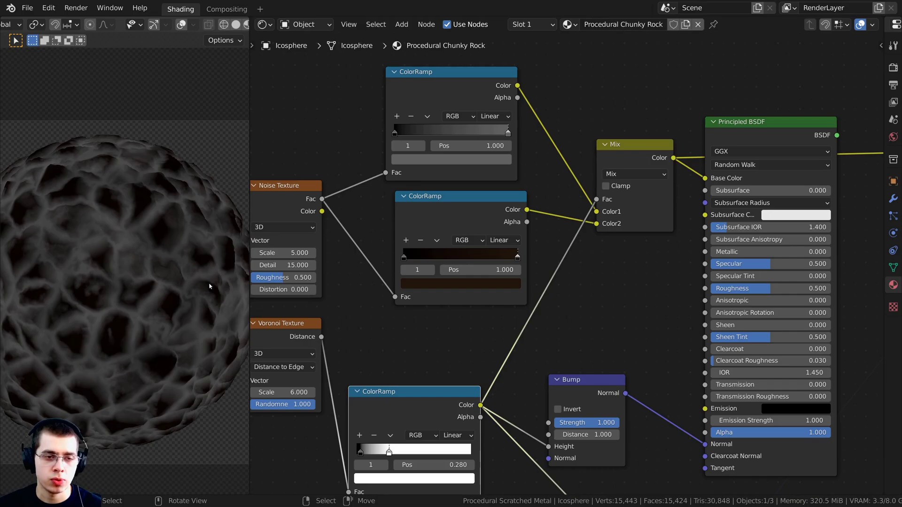
pyautogui.scroll(-1, 195, 292)
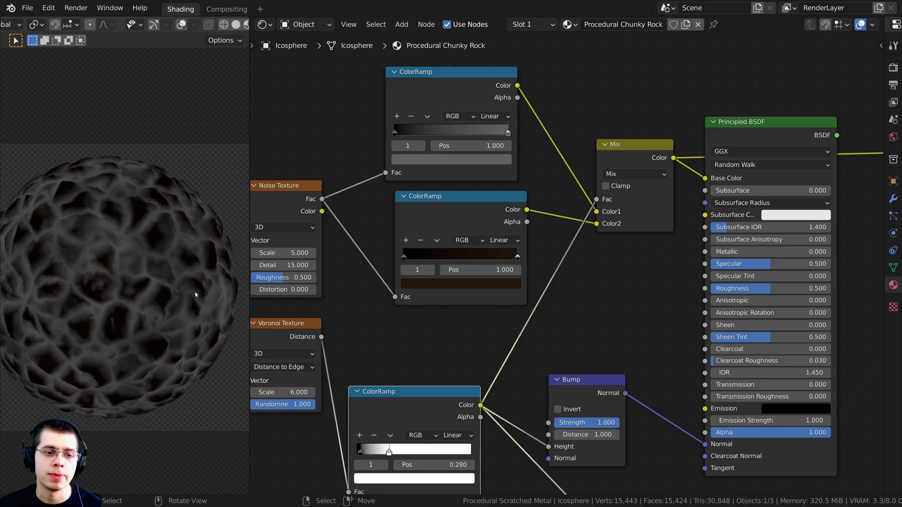
pyautogui.scroll(4, 174, 237)
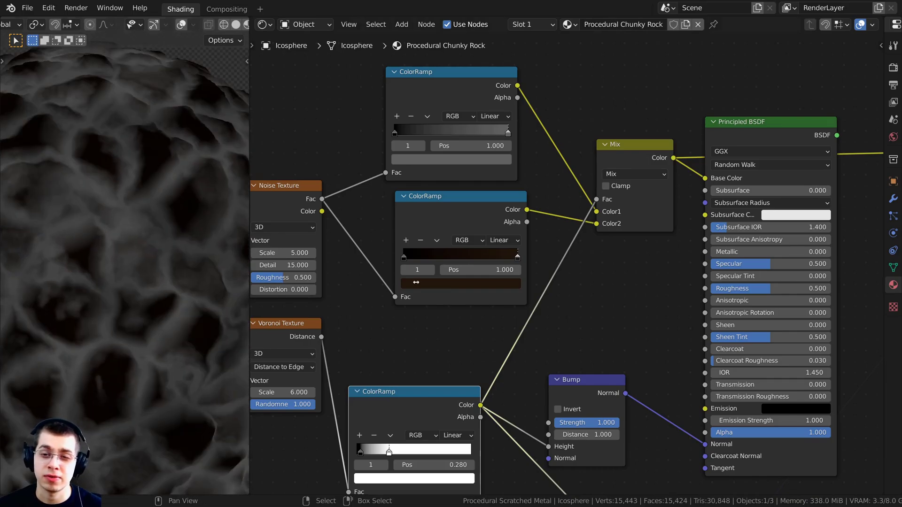
# - Add a ColorRamp node on the link between the Voronoi ColorRamp and the Mix node's Fac input
pyautogui.moveTo(433, 265); pyautogui.dragTo(449, 208, button='middle')
pyautogui.hotkey('shift', 'a')
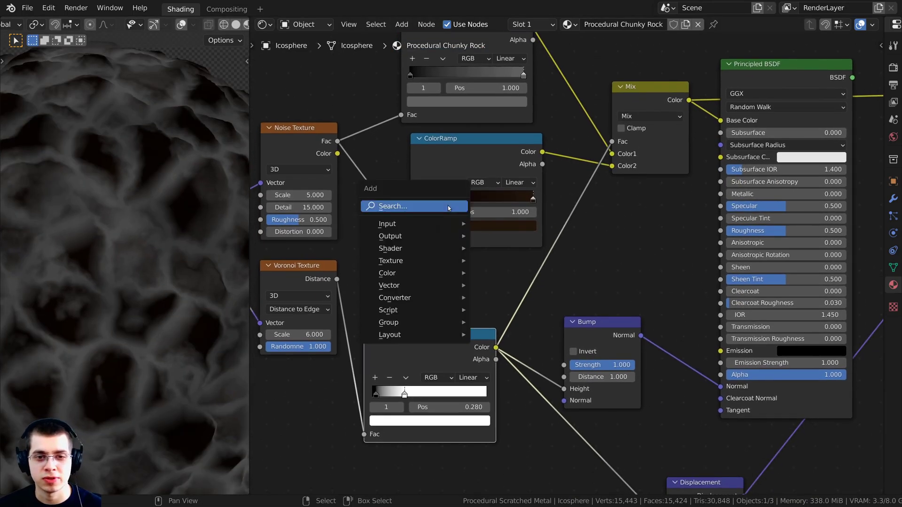
pyautogui.click(448, 207)
pyautogui.write('col')
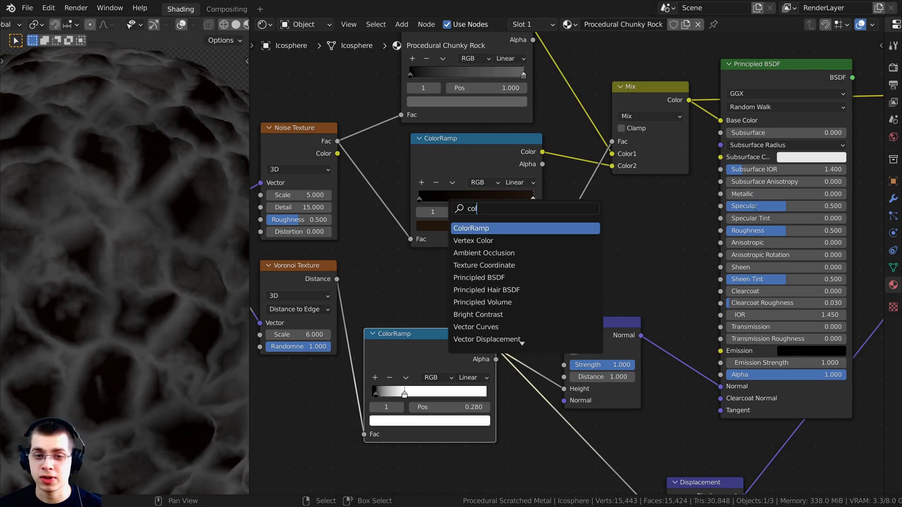
pyautogui.click(520, 229)
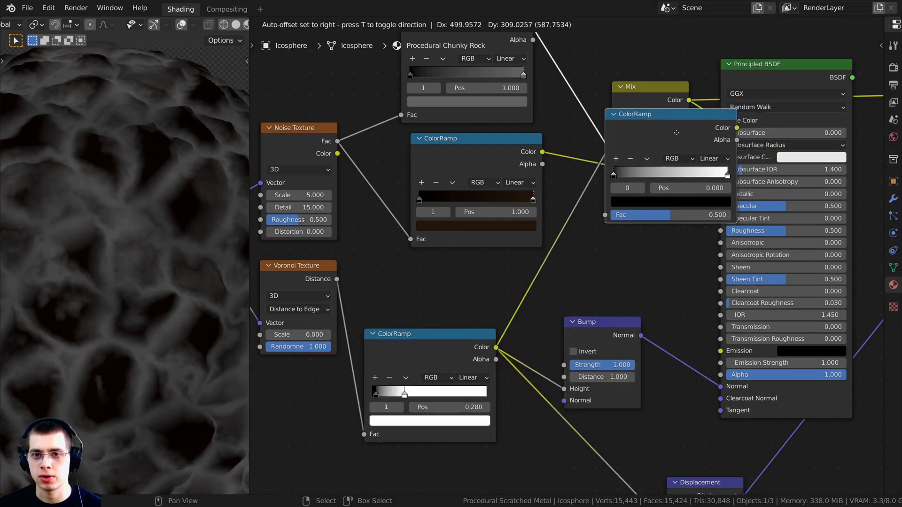
pyautogui.click(557, 250)
pyautogui.scroll(-2, 557, 250)
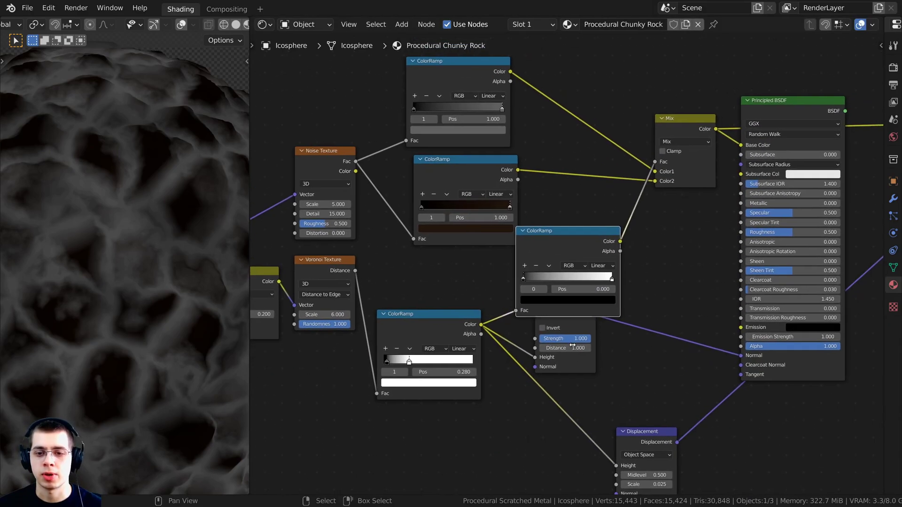
# - Spread out the Bump node, the Voronoi ColorRamp and the new ColorRamp so that they do not overlap
pyautogui.moveTo(578, 373); pyautogui.dragTo(619, 405)
pyautogui.moveTo(465, 309); pyautogui.dragTo(452, 322, button='middle')
pyautogui.moveTo(452, 322); pyautogui.dragTo(458, 357)
pyautogui.moveTo(537, 267); pyautogui.dragTo(502, 298, button='middle')
pyautogui.moveTo(501, 298); pyautogui.dragTo(509, 287)
# - Tighten the new ColorRamp's gradient by moving its black stop to about 0.036 and its white stop to about 0.158
pyautogui.scroll(1, 529, 294)
pyautogui.scroll(4, 530, 294)
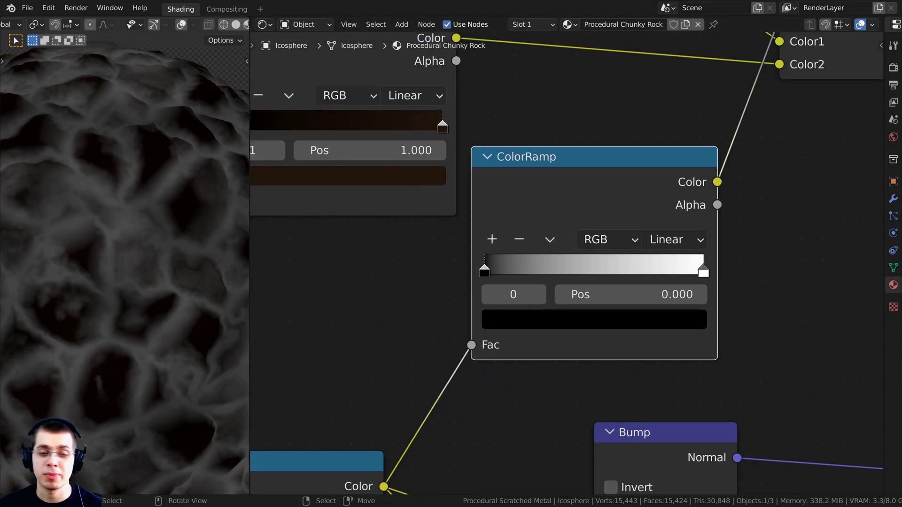
pyautogui.scroll(2, 672, 242)
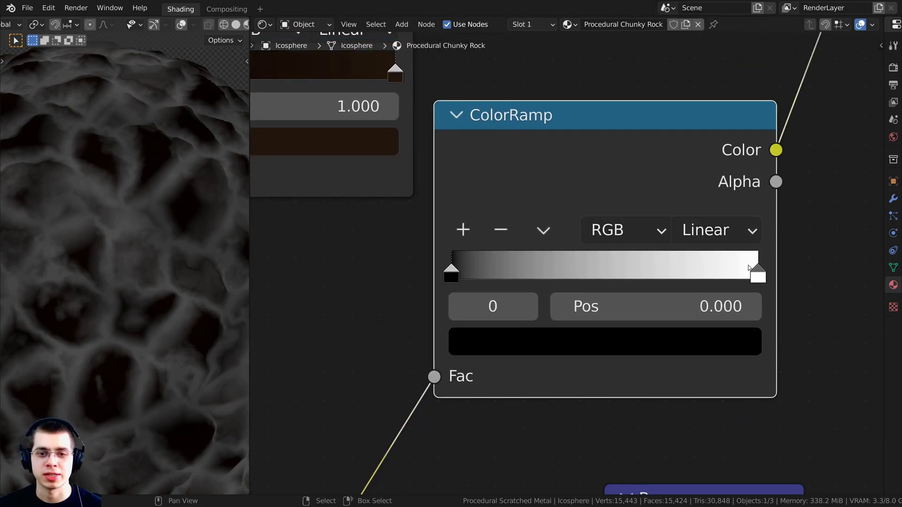
pyautogui.moveTo(749, 268); pyautogui.dragTo(503, 266)
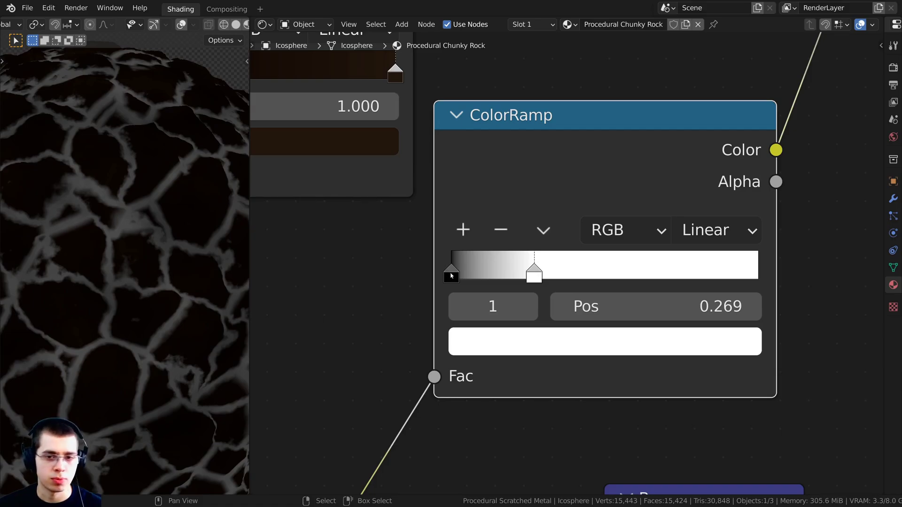
pyautogui.moveTo(451, 276); pyautogui.dragTo(462, 276)
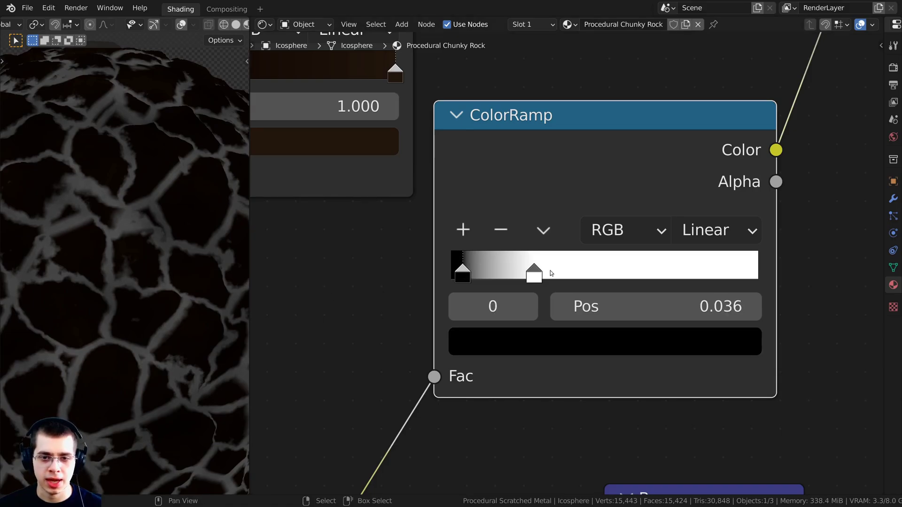
pyautogui.moveTo(551, 273); pyautogui.dragTo(502, 269)
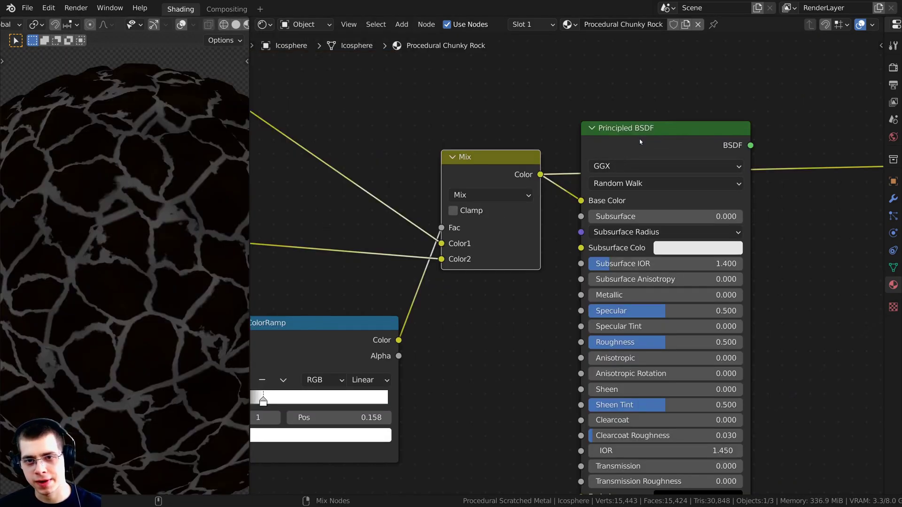
# - Show the full Principled BSDF shader on the sphere and examine the rock and crack colours up close
pyautogui.keyDown('ctrl'); pyautogui.keyDown('shift'); pyautogui.click(649, 137); pyautogui.keyUp('shift'); pyautogui.keyUp('ctrl')
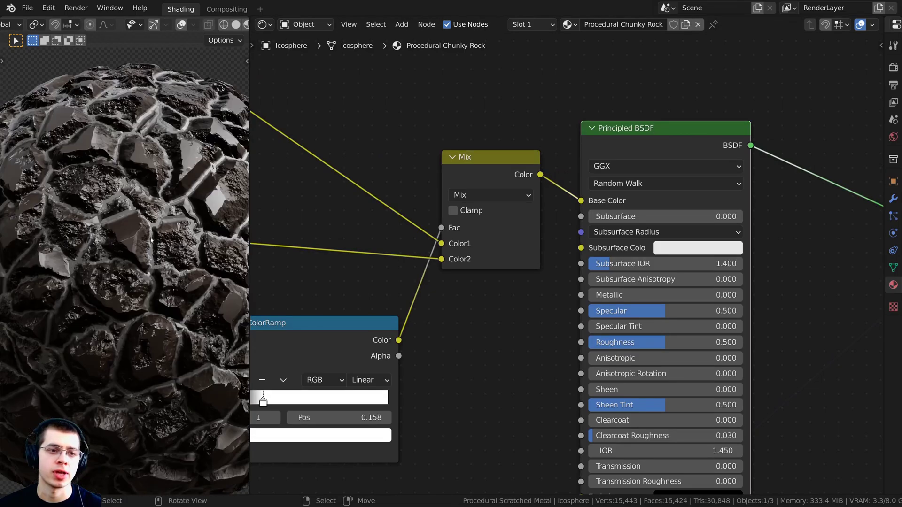
pyautogui.scroll(5, 117, 186)
pyautogui.keyDown('shift'); pyautogui.moveTo(117, 186); pyautogui.dragTo(119, 227, button='middle'); pyautogui.keyUp('shift')
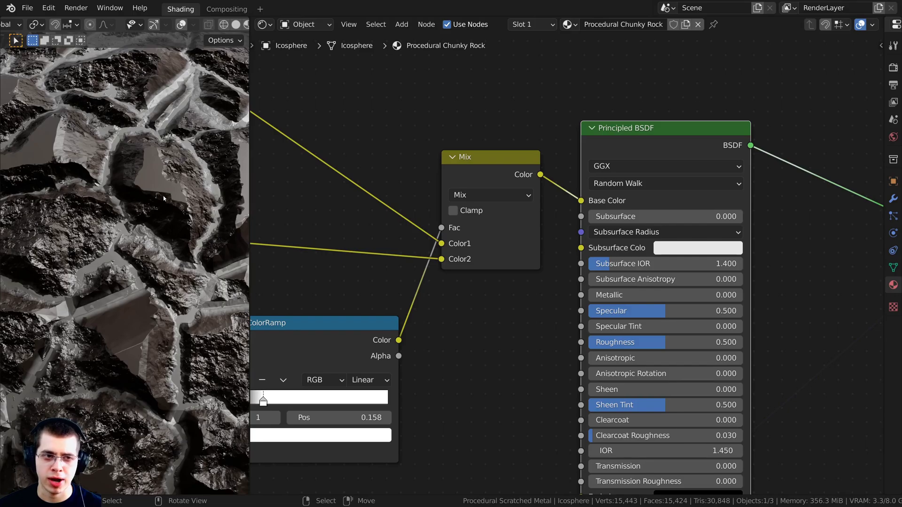
pyautogui.scroll(2, 170, 230)
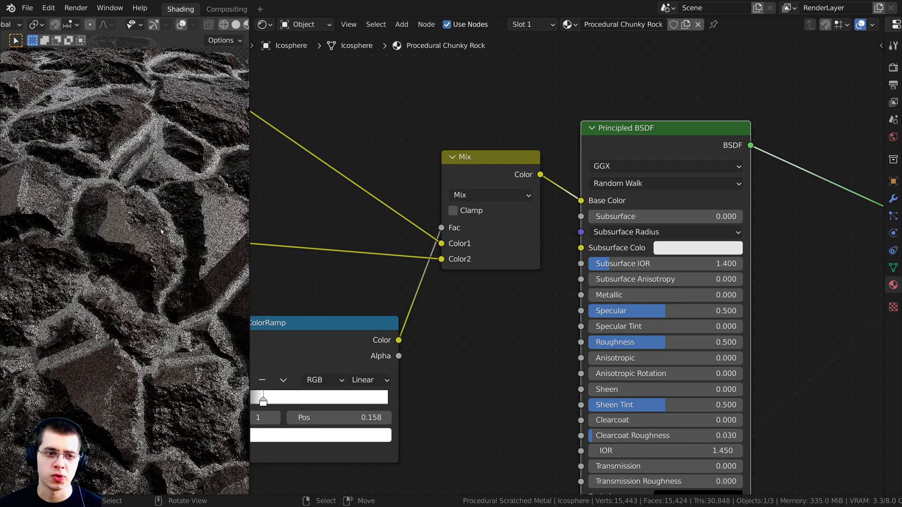
# - Swap the Mix node's colour inputs so the brown ColorRamp feeds Color1 and the grey ColorRamp feeds Color2
pyautogui.moveTo(479, 279); pyautogui.dragTo(613, 229, button='middle')
pyautogui.scroll(-1, 611, 231)
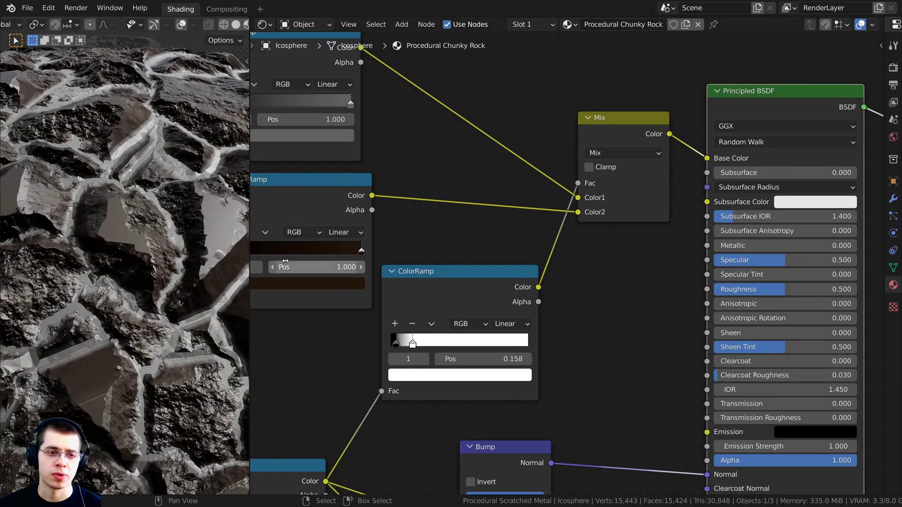
pyautogui.scroll(2, 545, 230)
pyautogui.moveTo(583, 175); pyautogui.dragTo(582, 193)
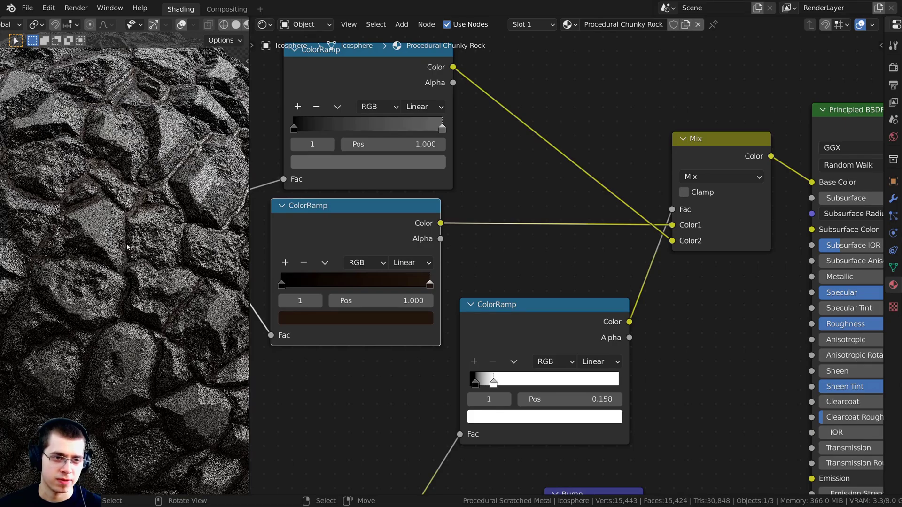
pyautogui.scroll(2, 129, 247)
pyautogui.scroll(-3, 97, 271)
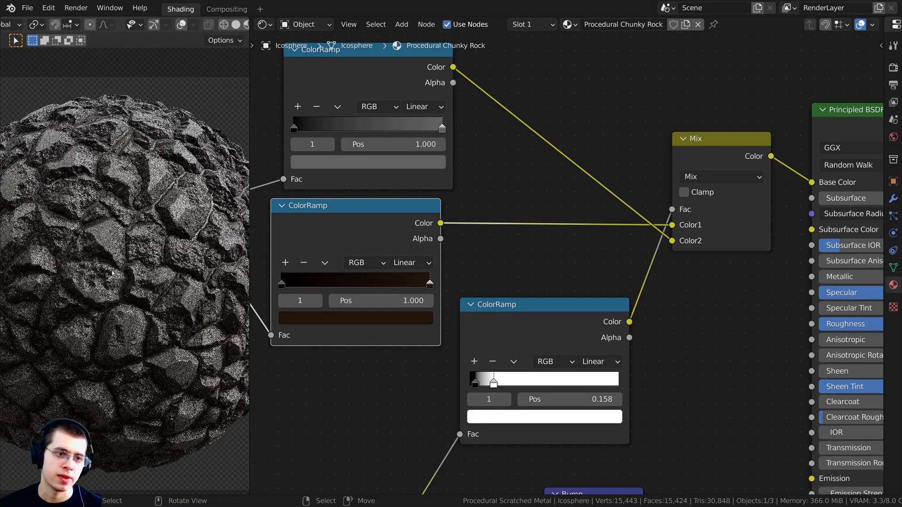
# - Move the white stop of the ColorRamp feeding the Mix factor to about 0.135 and inspect the brown cracks up close
pyautogui.moveTo(521, 380); pyautogui.dragTo(573, 283, button='middle')
pyautogui.scroll(7, 538, 305)
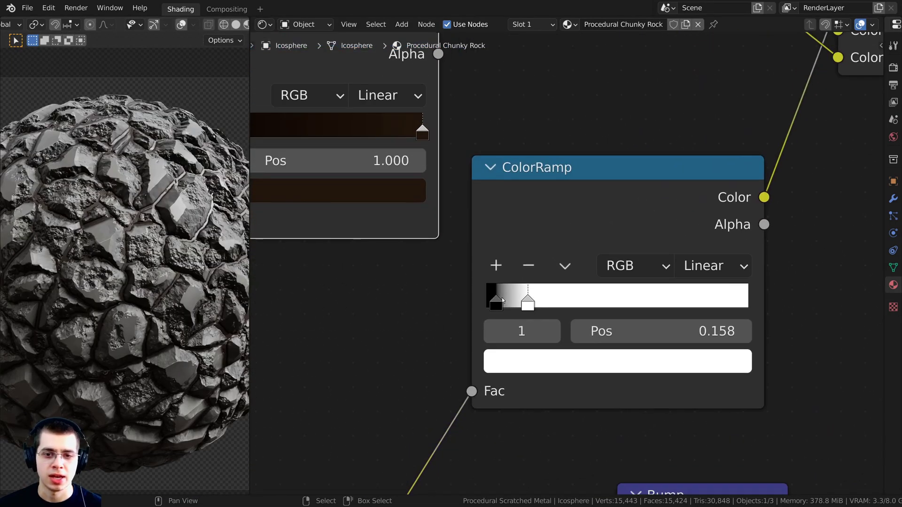
pyautogui.moveTo(499, 299); pyautogui.dragTo(519, 303)
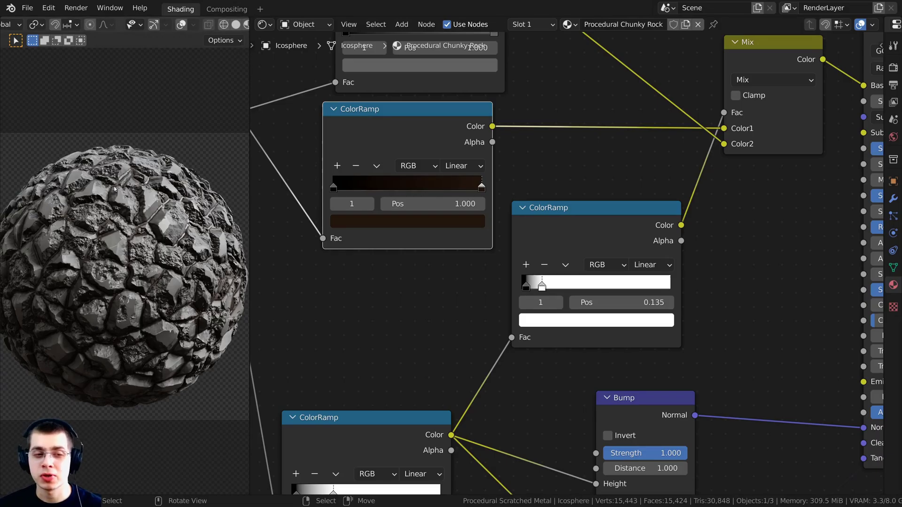
pyautogui.scroll(10, 136, 230)
pyautogui.scroll(3, 135, 230)
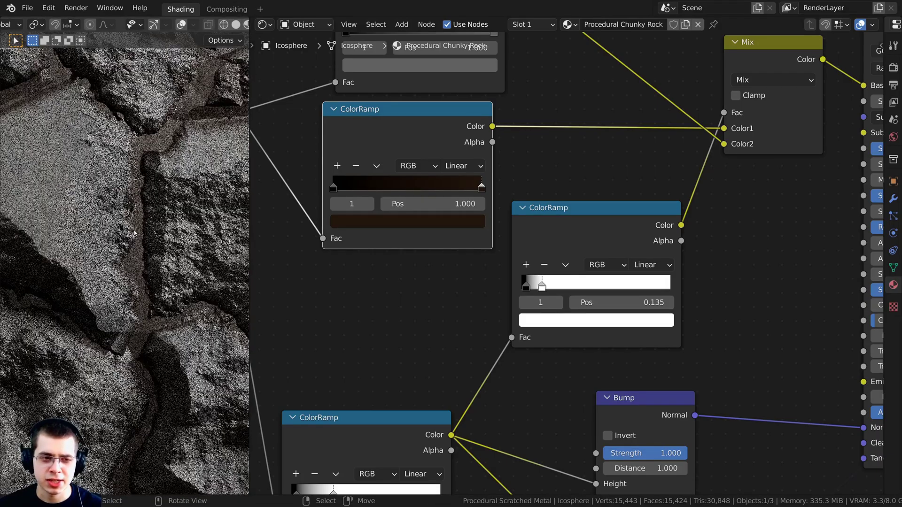
pyautogui.keyDown('shift'); pyautogui.moveTo(140, 253); pyautogui.dragTo(190, 324, button='middle'); pyautogui.keyUp('shift')
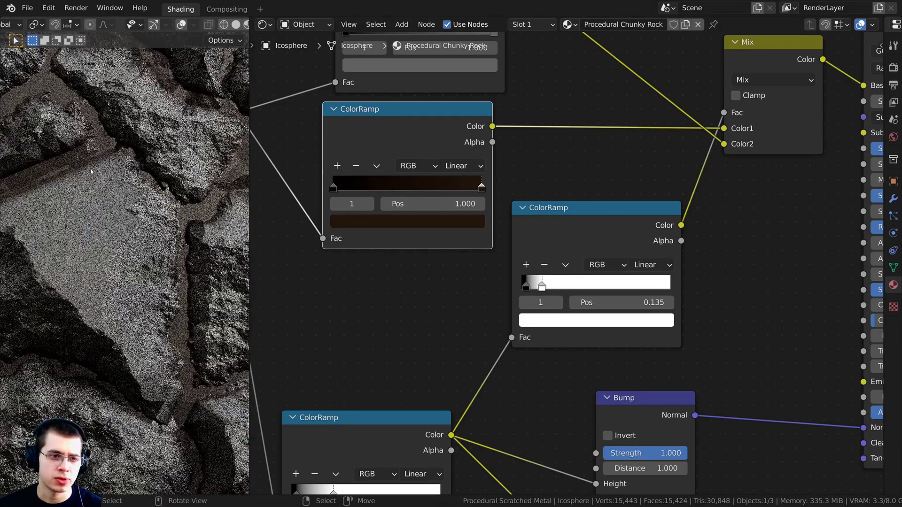
pyautogui.scroll(-12, 94, 220)
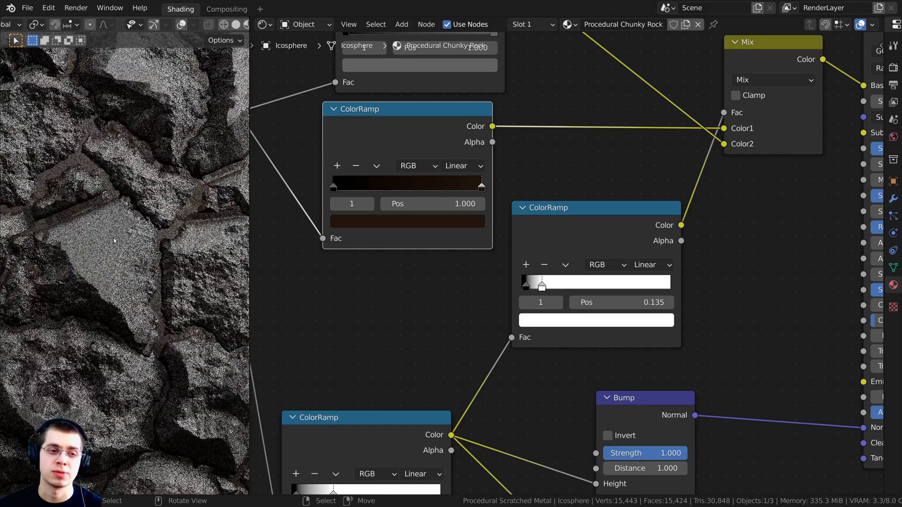
pyautogui.scroll(-2, 567, 265)
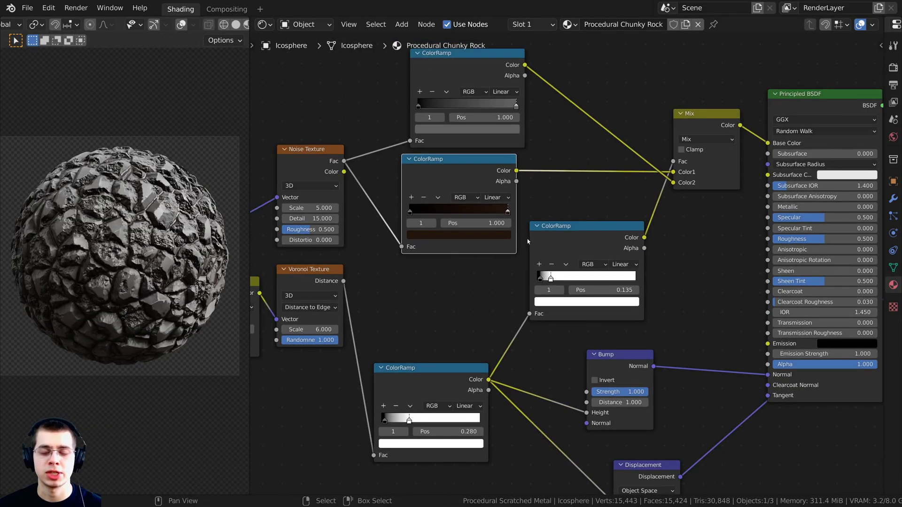
# - Duplicate the Bump node and insert the copy between the original Bump and the Principled BSDF's Normal input
pyautogui.moveTo(452, 232); pyautogui.dragTo(451, 206, button='middle')
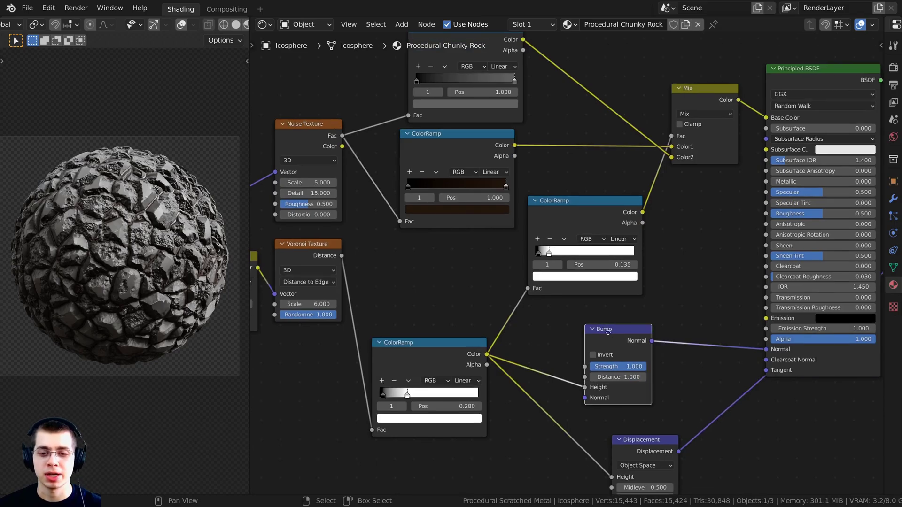
pyautogui.moveTo(604, 342); pyautogui.dragTo(595, 333)
pyautogui.hotkey('shift', 'd')
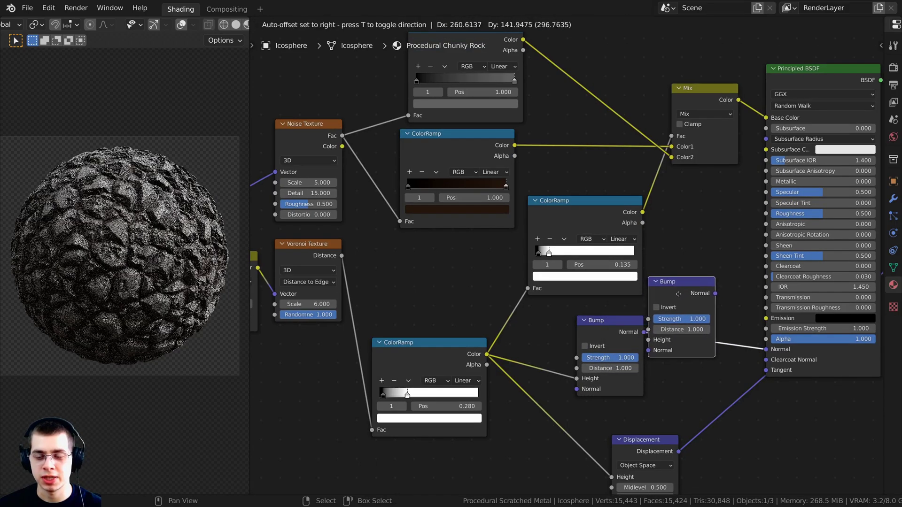
pyautogui.click(683, 308)
pyautogui.moveTo(691, 308); pyautogui.dragTo(693, 304)
# - Adjust the first Bump node's position and connect the Noise Texture's Fac output to the second Bump's Height input
pyautogui.moveTo(630, 325); pyautogui.dragTo(631, 331)
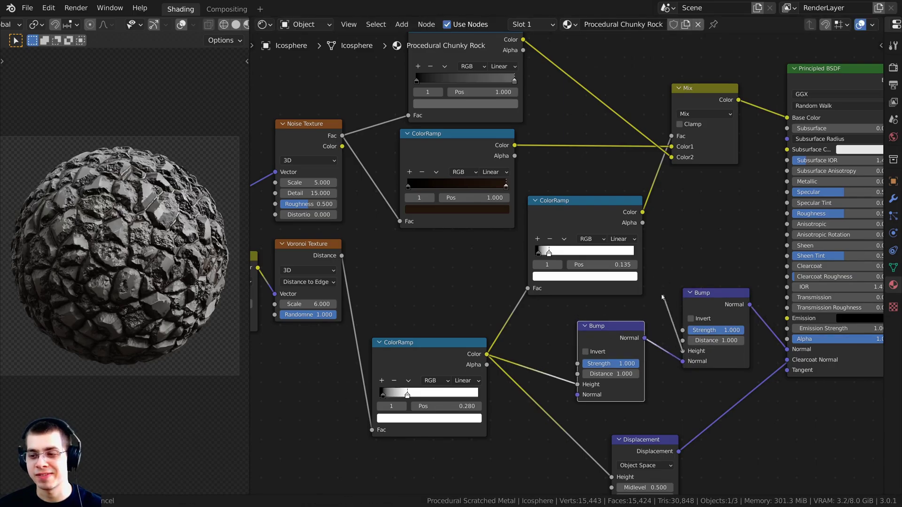
pyautogui.moveTo(657, 319); pyautogui.dragTo(660, 323, button='middle')
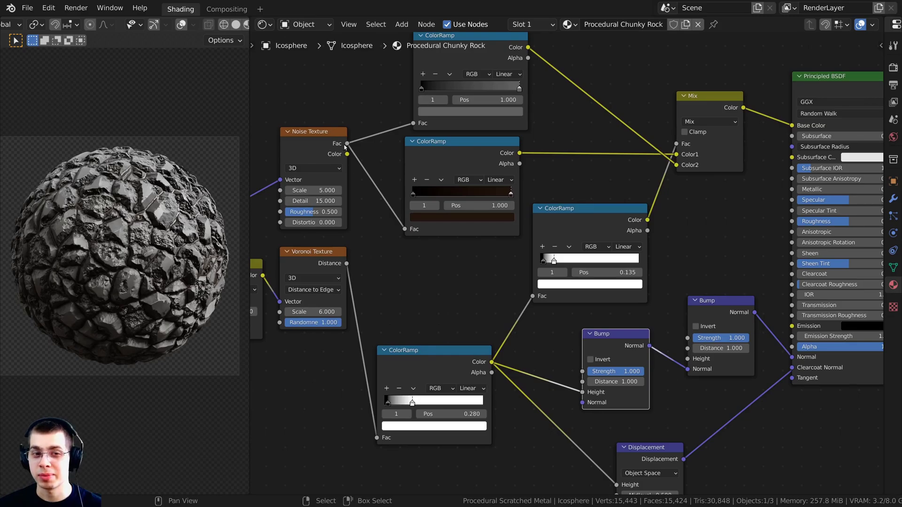
pyautogui.moveTo(348, 144); pyautogui.dragTo(689, 360)
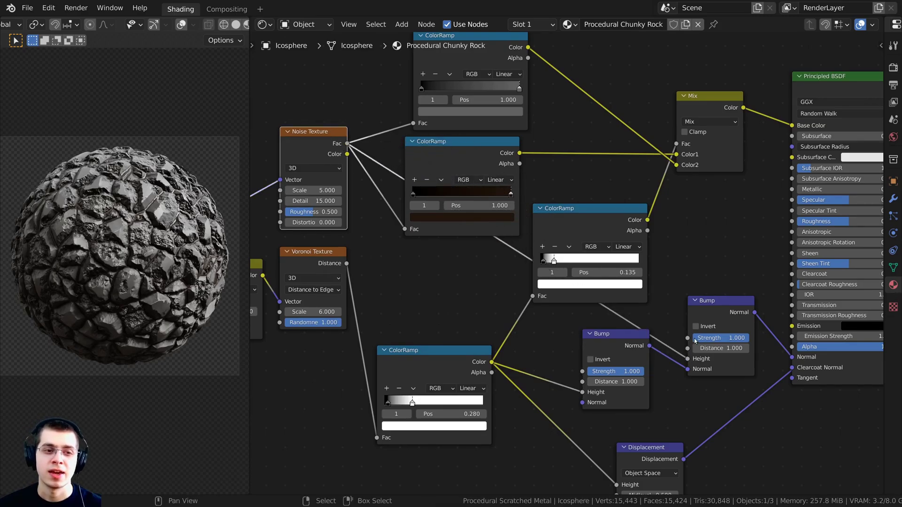
# - Set the second Bump node's Strength to 0.4, shift the node slightly, and inspect the rock surface up close
pyautogui.scroll(5, 177, 204)
pyautogui.scroll(2, 122, 215)
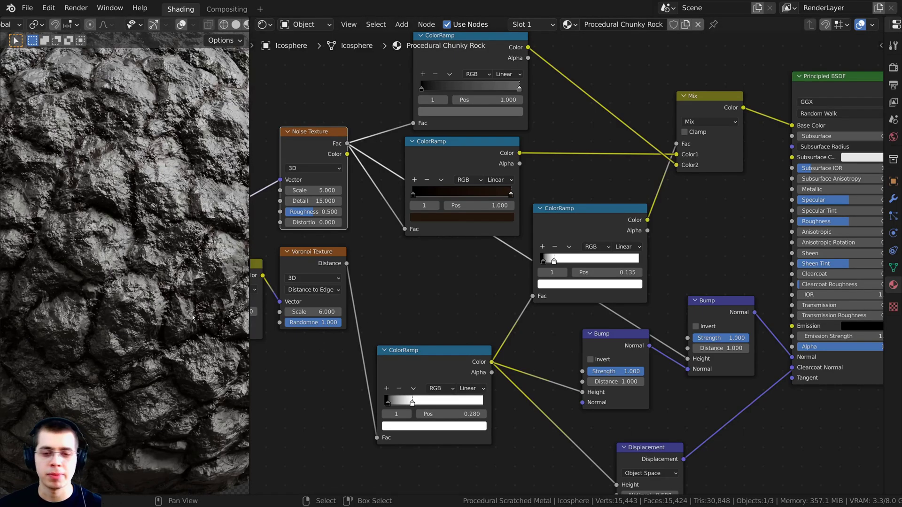
pyautogui.moveTo(582, 280); pyautogui.dragTo(390, 269, button='middle')
pyautogui.scroll(4, 390, 269)
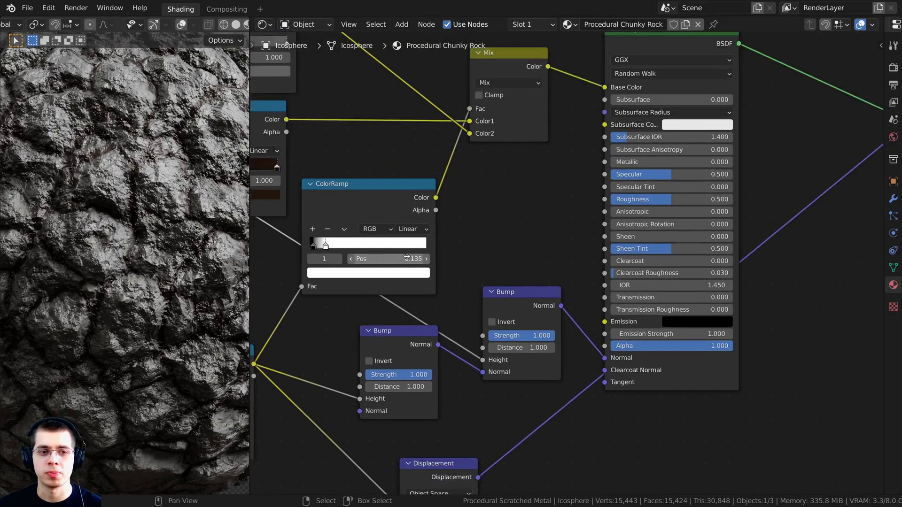
pyautogui.scroll(2, 515, 353)
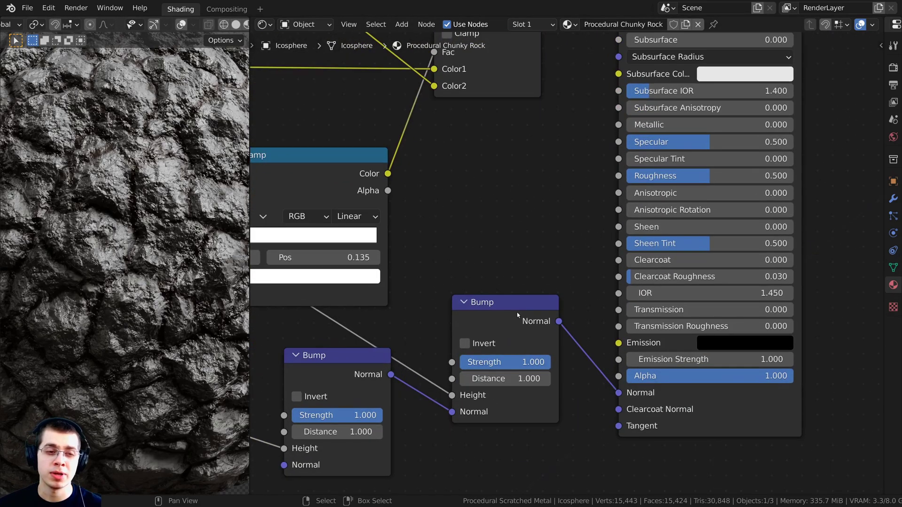
pyautogui.moveTo(520, 316); pyautogui.dragTo(522, 310)
pyautogui.click(517, 353)
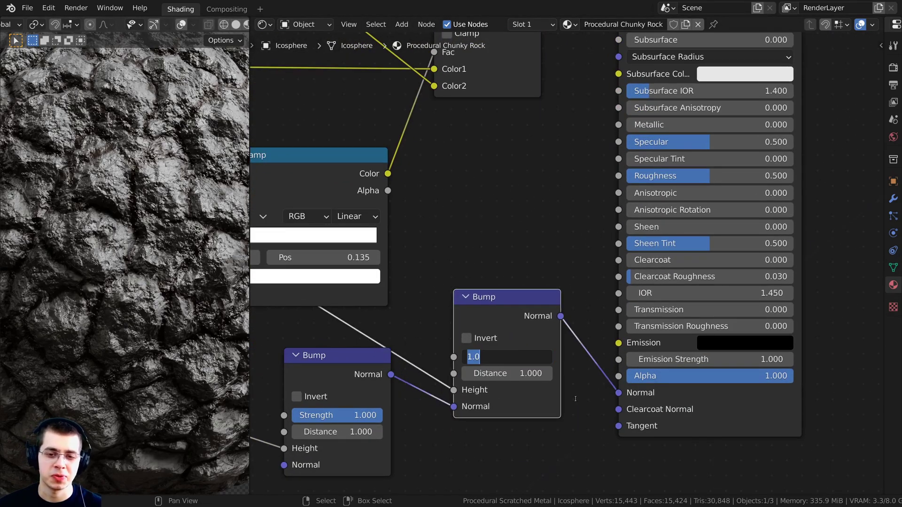
pyautogui.write('.4')
pyautogui.press('Return')
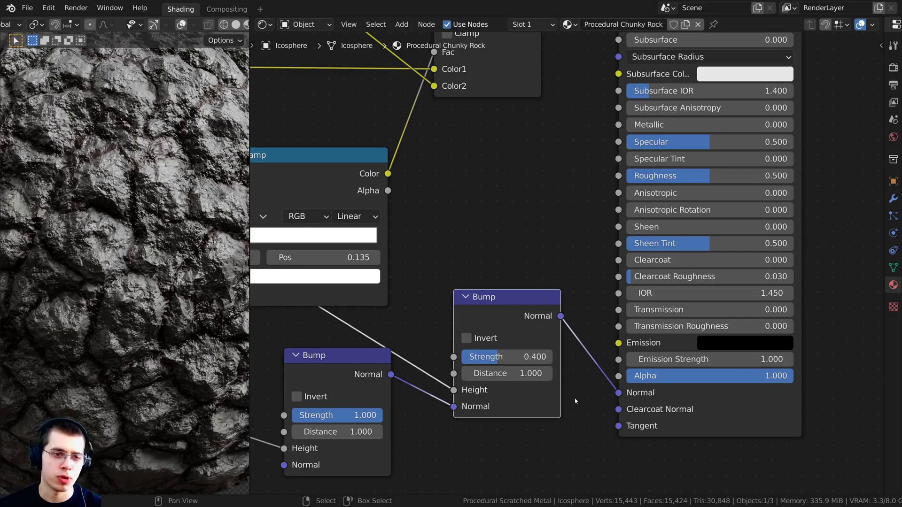
pyautogui.moveTo(526, 308); pyautogui.dragTo(531, 300)
pyautogui.scroll(-4, 116, 167)
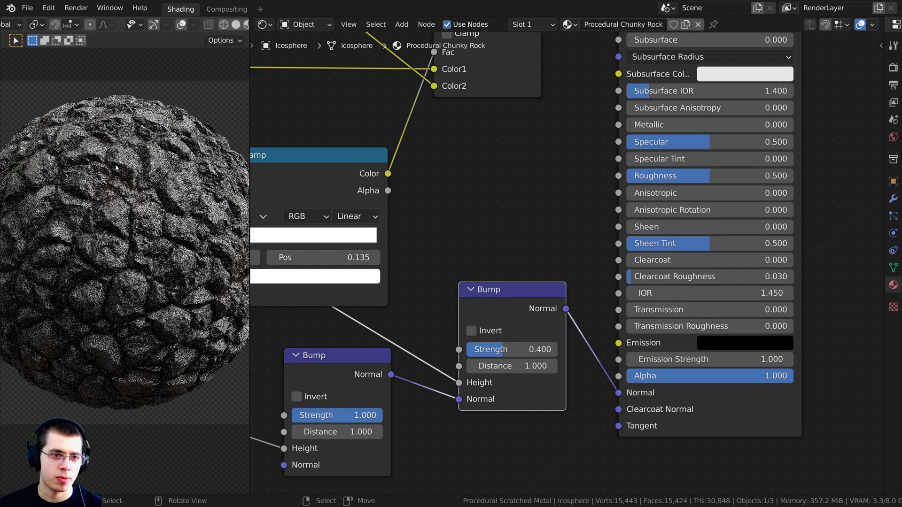
pyautogui.scroll(5, 141, 259)
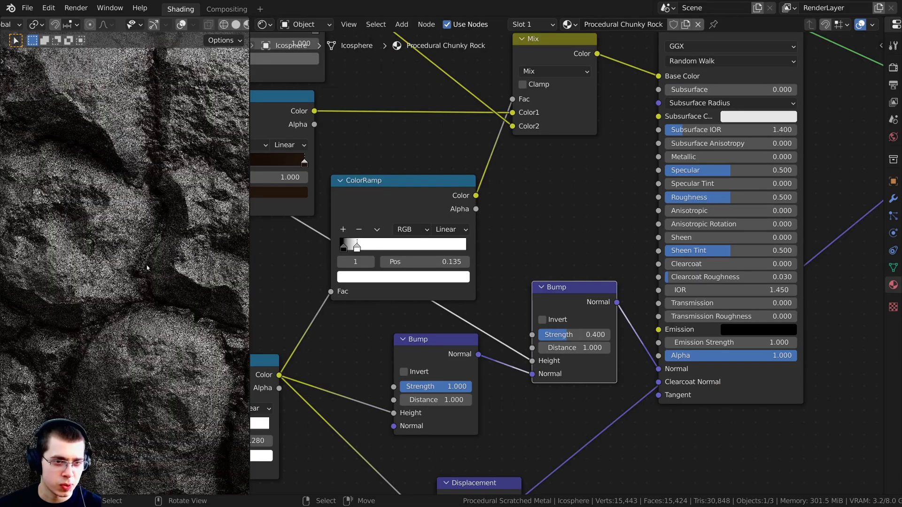
pyautogui.scroll(-6, 147, 265)
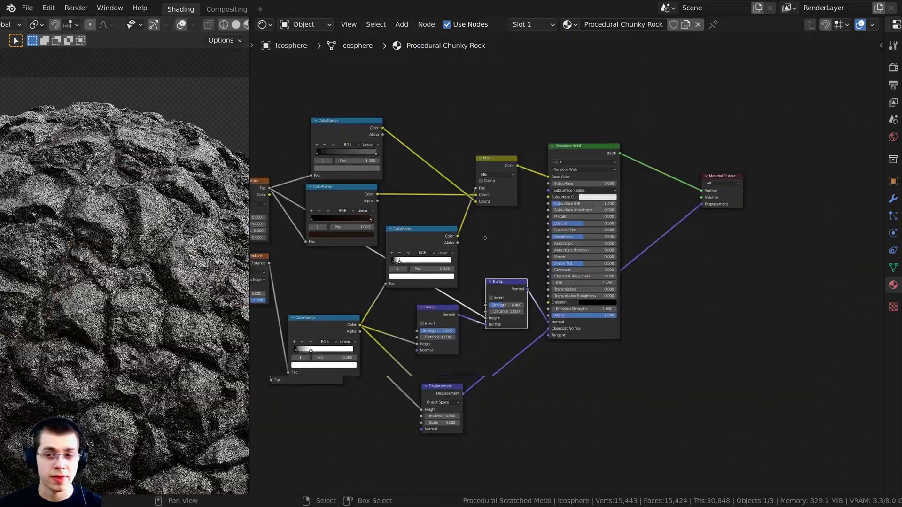
# - Try a Roughness of about 0.375 on the Principled BSDF and return it to 0.5
pyautogui.scroll(5, 516, 234)
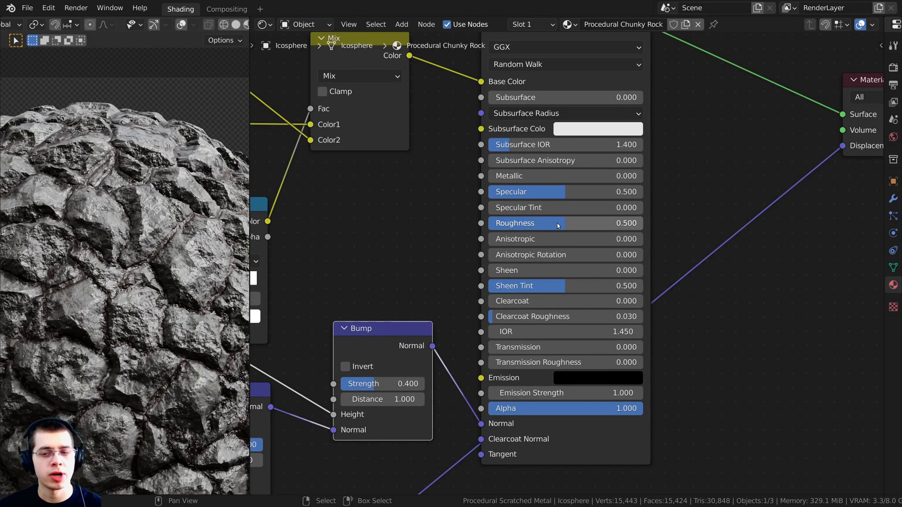
pyautogui.moveTo(558, 226)
pyautogui.mouseDown()
pyautogui.moveTo(612, 226)
pyautogui.moveTo(549, 225)
pyautogui.mouseUp()
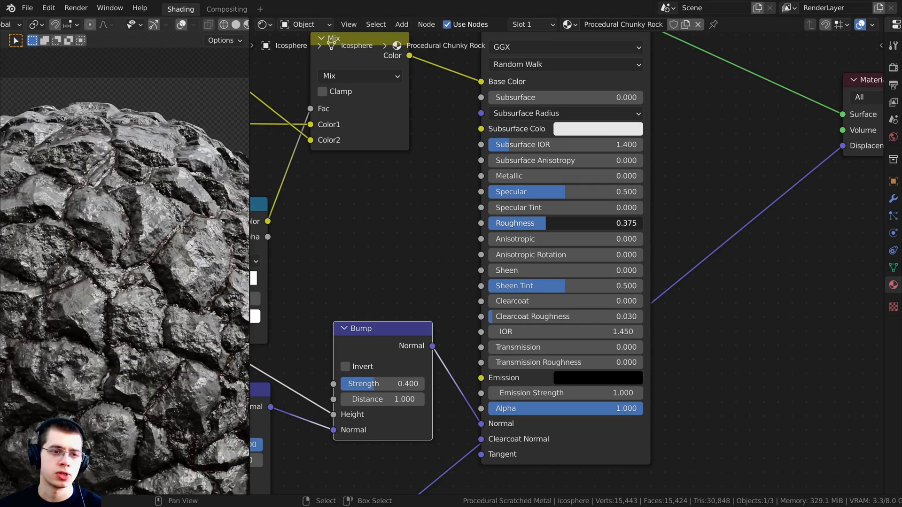
pyautogui.moveTo(547, 226); pyautogui.dragTo(568, 226)
pyautogui.scroll(-3, 579, 247)
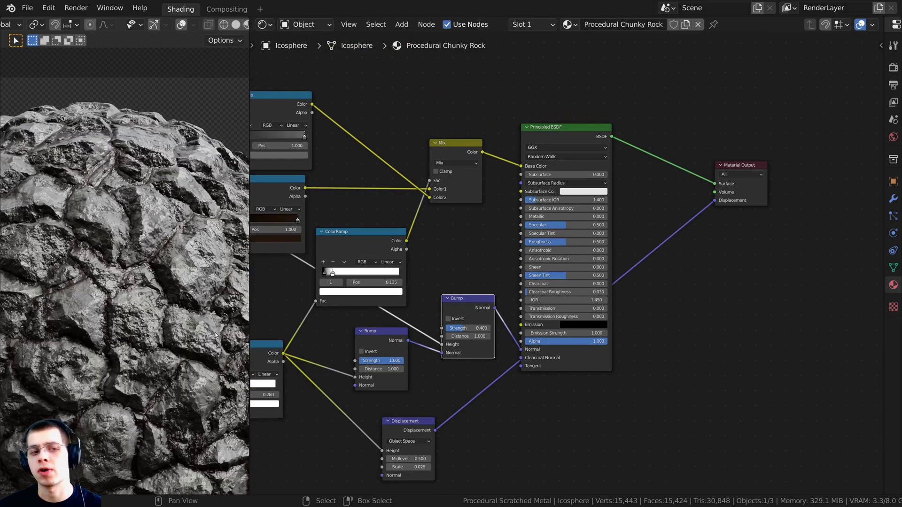
pyautogui.scroll(-2, 167, 337)
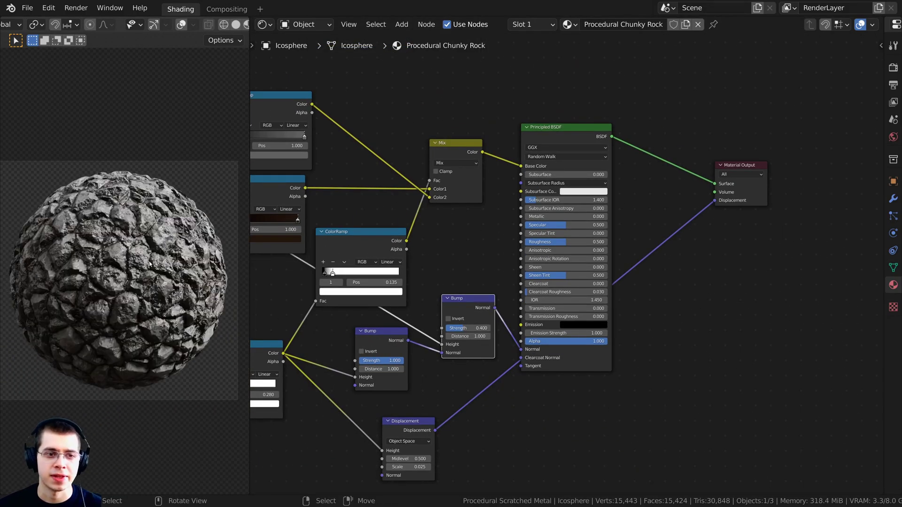
pyautogui.scroll(-2, 394, 280)
pyautogui.moveTo(394, 281); pyautogui.dragTo(572, 295, button='middle')
pyautogui.scroll(-1, 522, 282)
pyautogui.scroll(1, 564, 283)
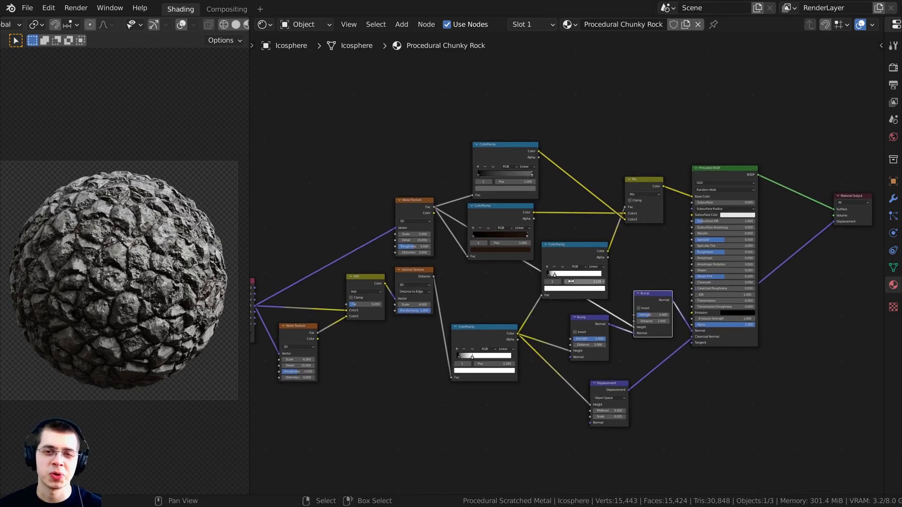